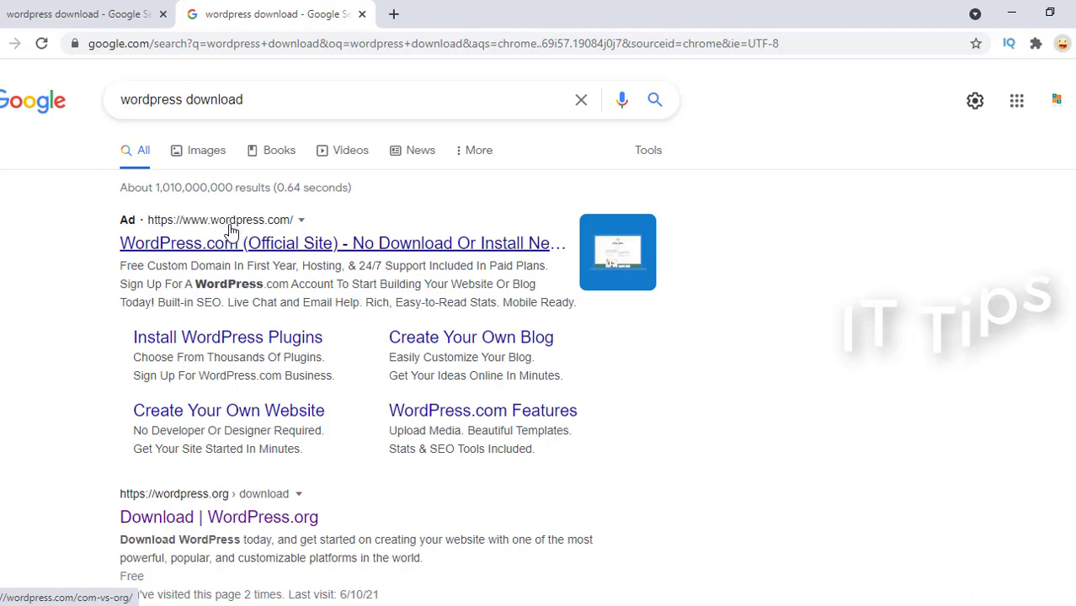
Open 'Download | WordPress.org' from the results and scroll to the Download WordPress 5.7.2 button.
{"action": "scroll", "coordinate": [228, 240], "scroll_direction": "down", "scroll_amount": 3}
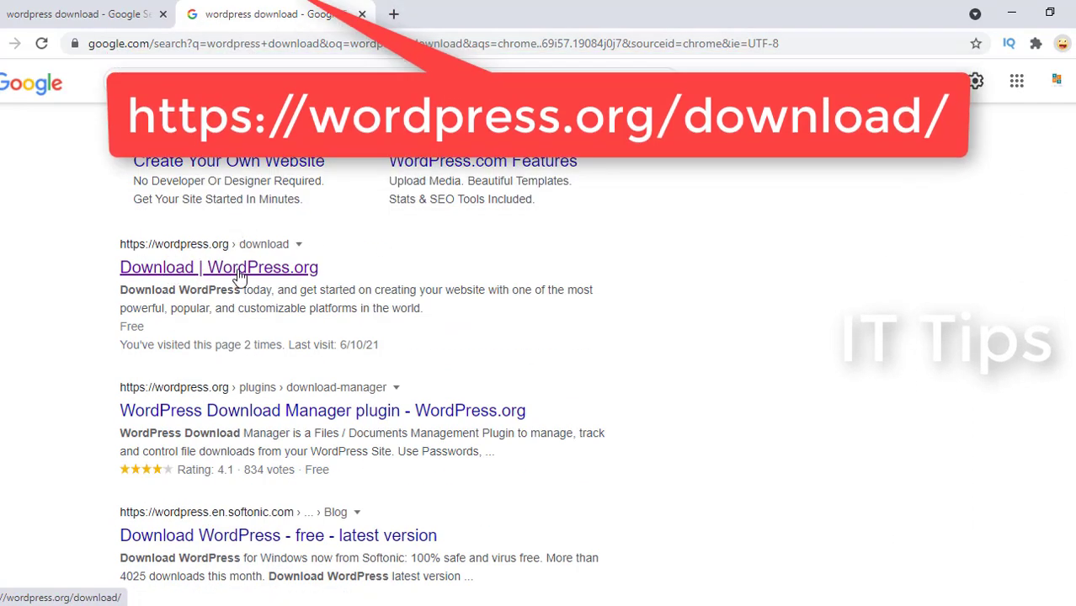
{"action": "left_click", "coordinate": [223, 271]}
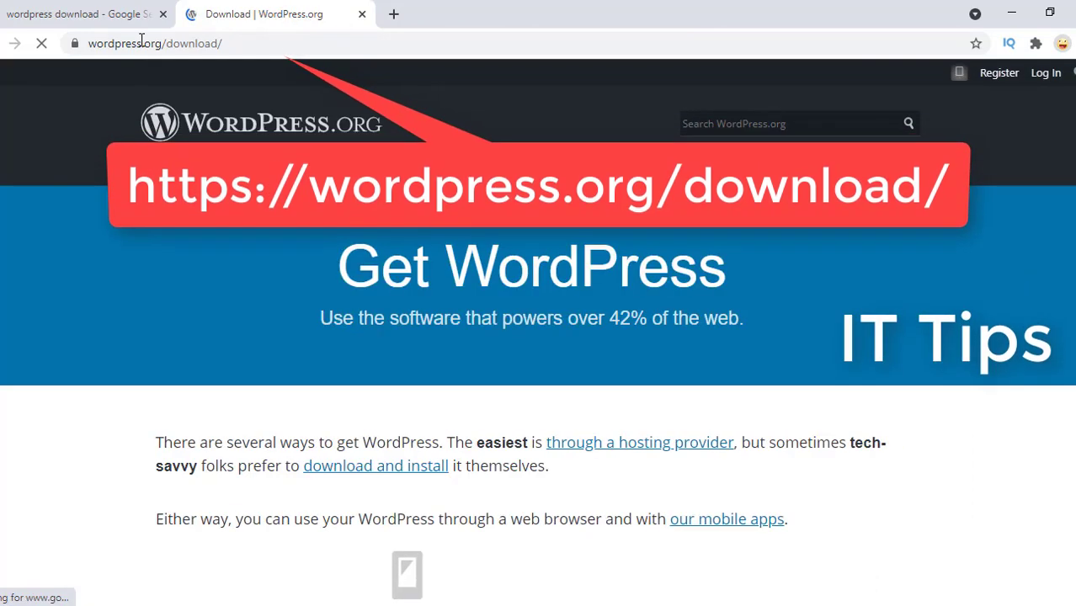
{"action": "left_click", "coordinate": [230, 42]}
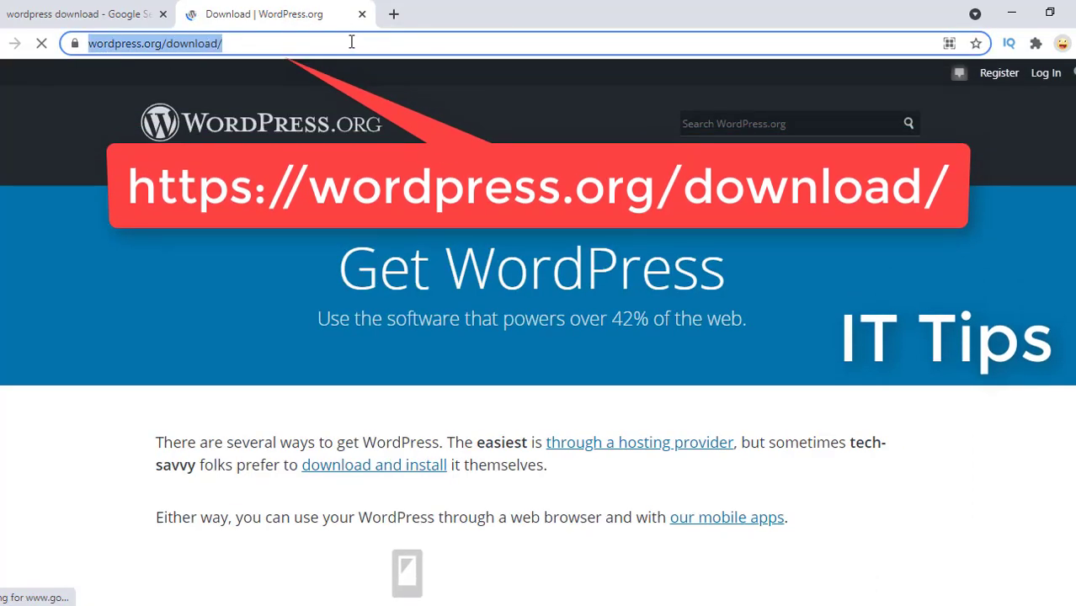
{"action": "scroll", "coordinate": [434, 371], "scroll_direction": "down", "scroll_amount": 1}
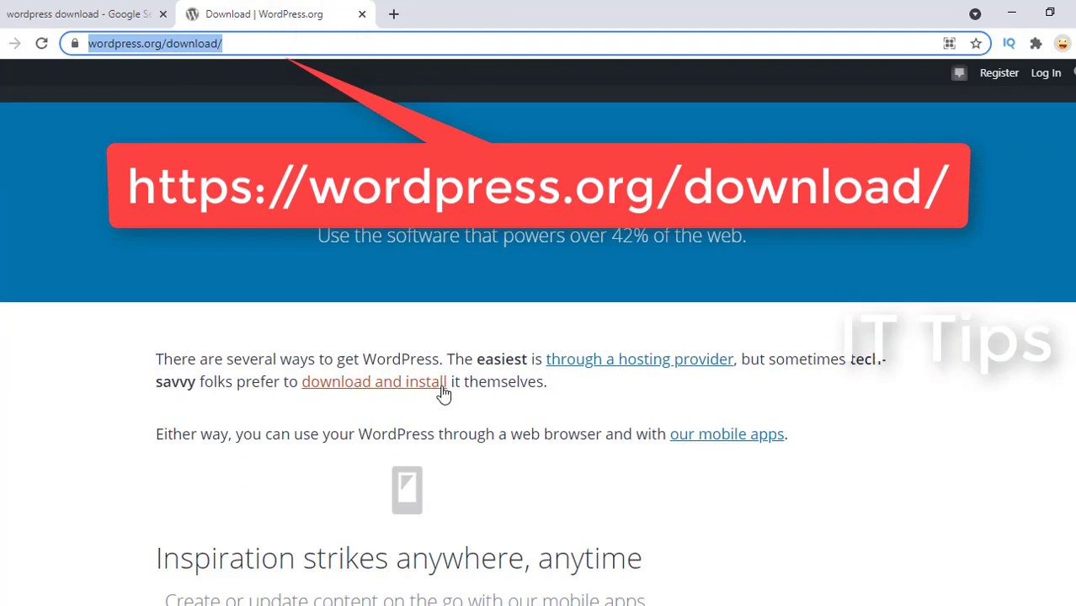
{"action": "scroll", "coordinate": [444, 394], "scroll_direction": "down", "scroll_amount": 2}
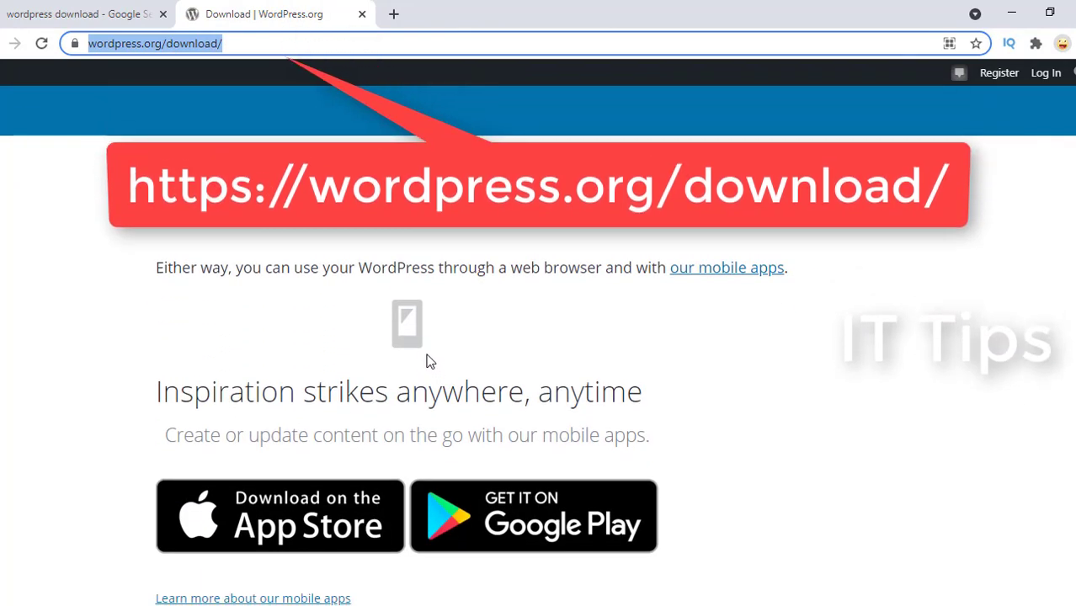
{"action": "scroll", "coordinate": [431, 355], "scroll_direction": "up", "scroll_amount": 2}
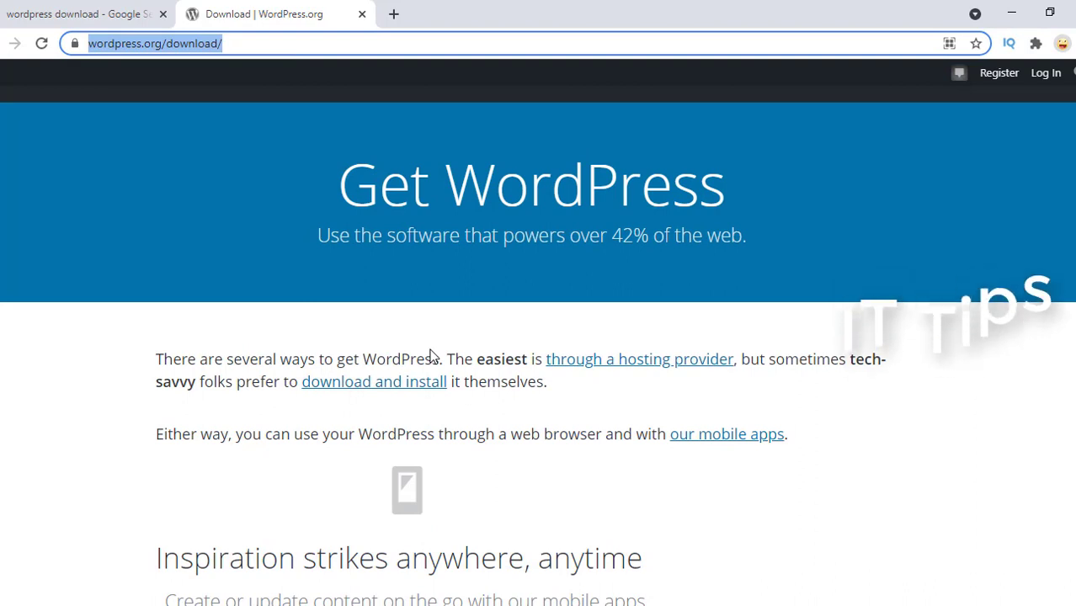
{"action": "left_click_drag", "start_coordinate": [331, 199], "coordinate": [732, 186]}
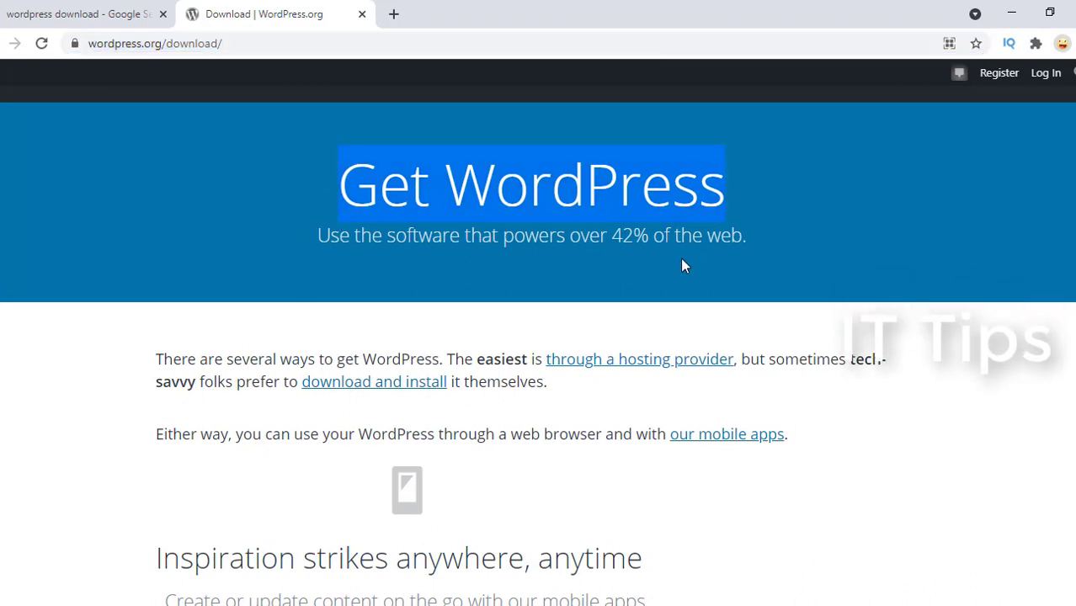
{"action": "scroll", "coordinate": [358, 379], "scroll_direction": "down", "scroll_amount": 1}
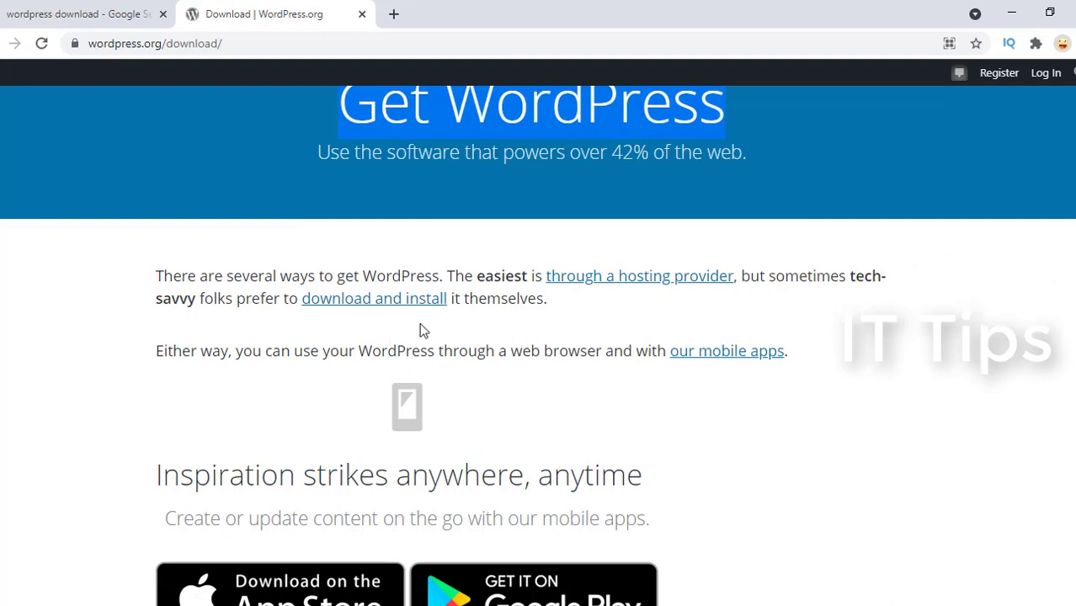
{"action": "scroll", "coordinate": [419, 330], "scroll_direction": "down", "scroll_amount": 2}
{"action": "scroll", "coordinate": [419, 328], "scroll_direction": "down", "scroll_amount": 10}
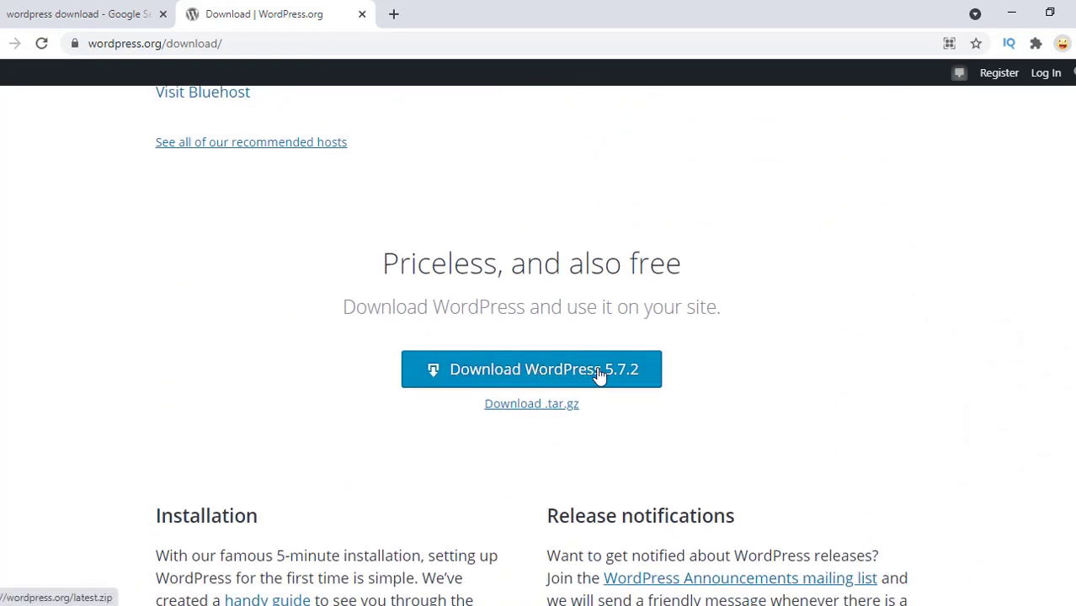
Download wordpress-5.7.2.zip and show it in the Downloads folder from the download bar.
{"action": "left_click", "coordinate": [514, 373]}
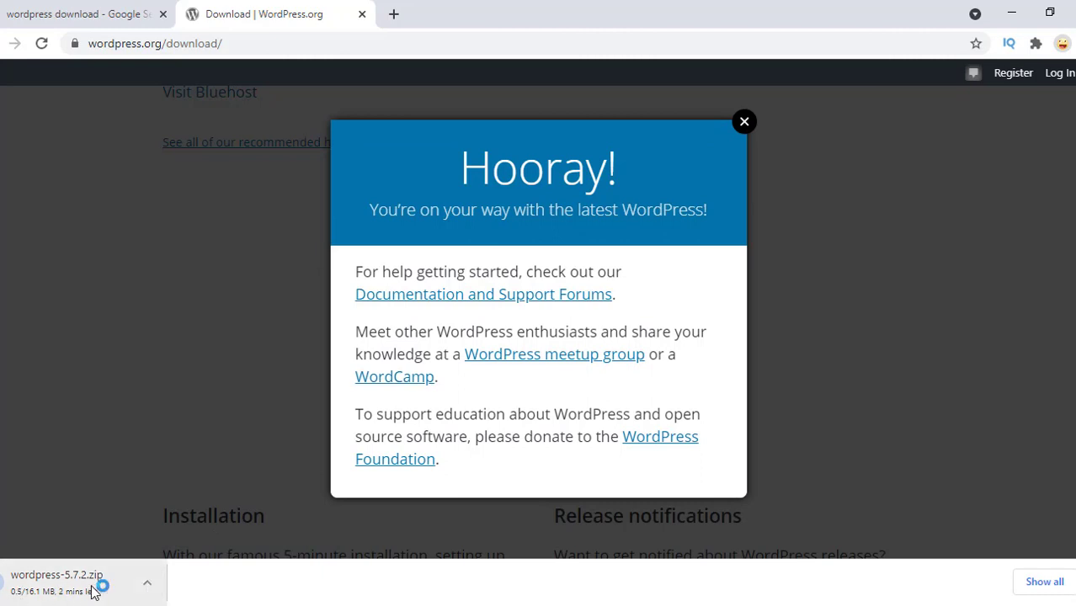
{"action": "left_click", "coordinate": [148, 582]}
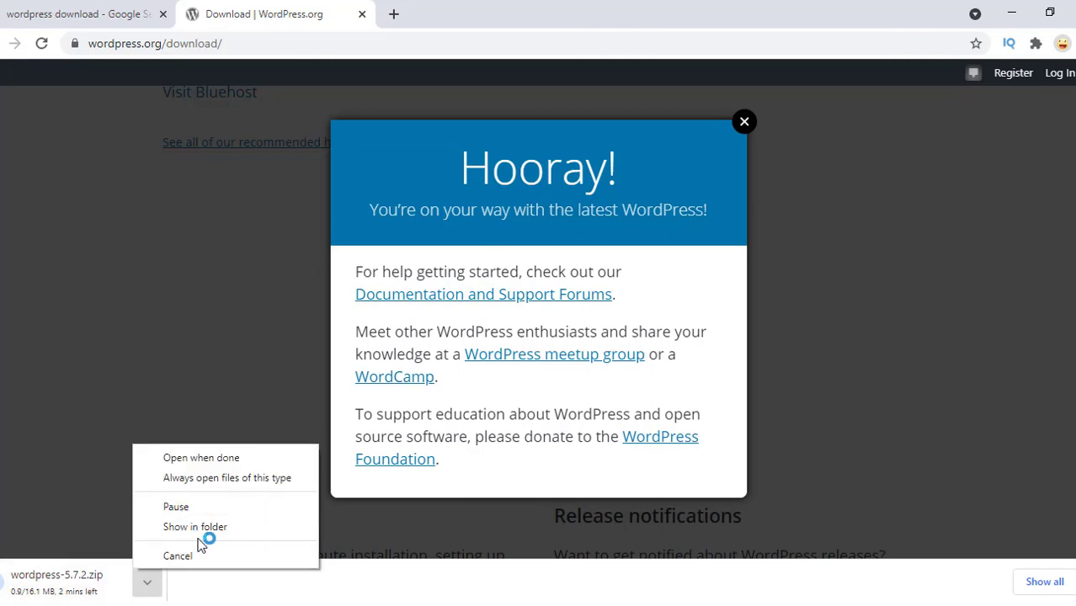
{"action": "left_click", "coordinate": [202, 528]}
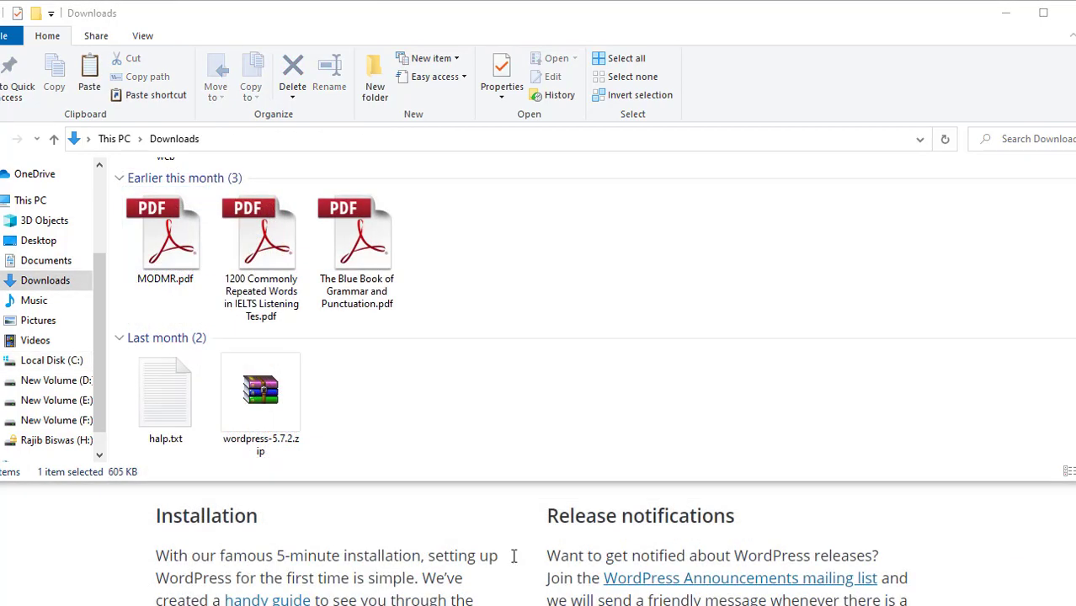
Copy wordpress-5.7.2.zip to the clipboard.
{"action": "left_click", "coordinate": [261, 396]}
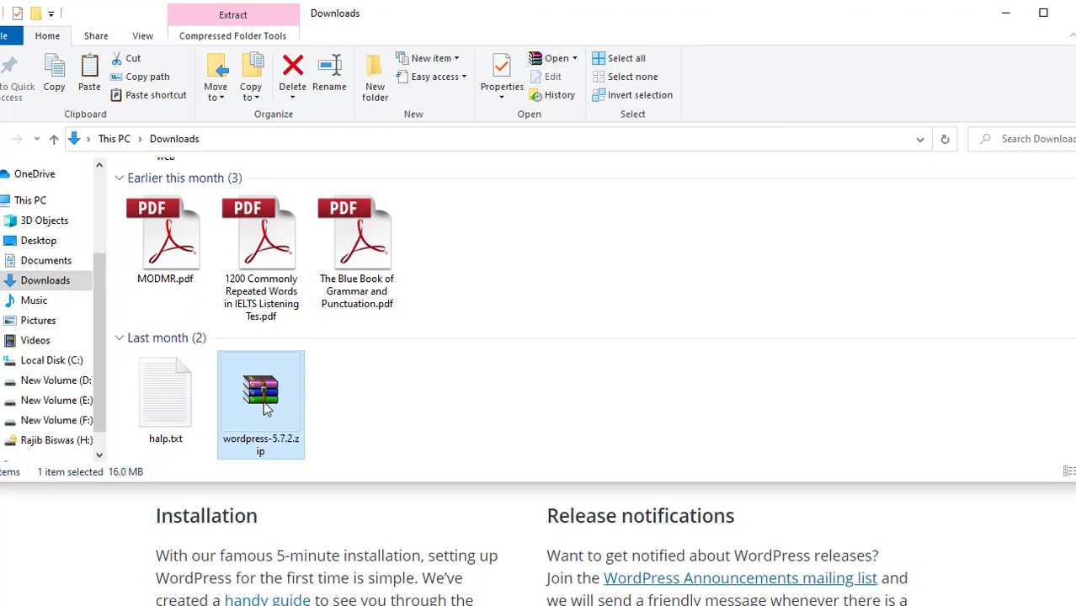
{"action": "right_click", "coordinate": [263, 402]}
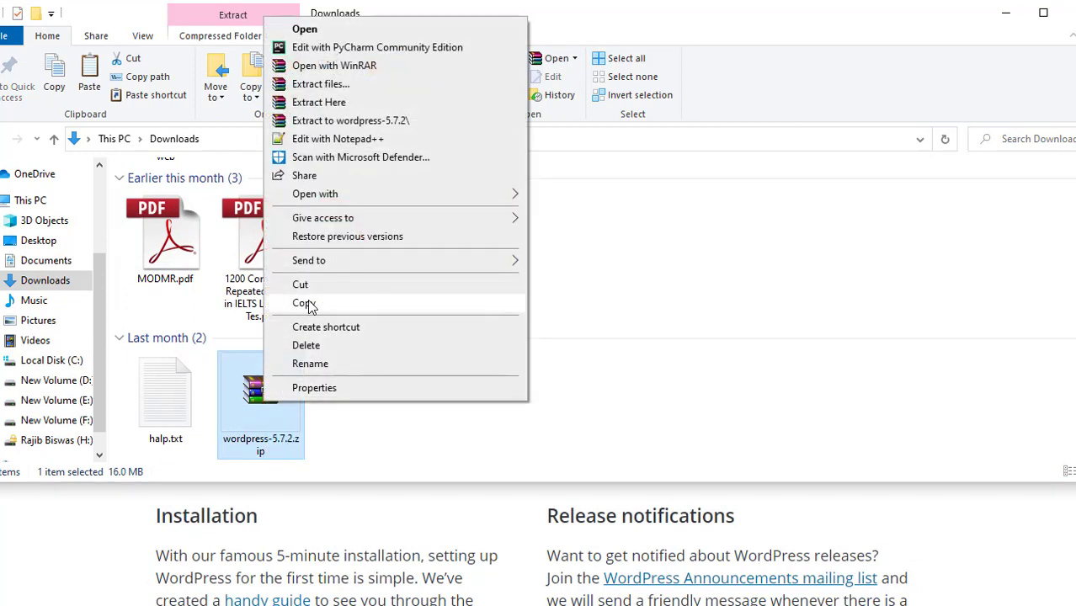
{"action": "left_click", "coordinate": [305, 304]}
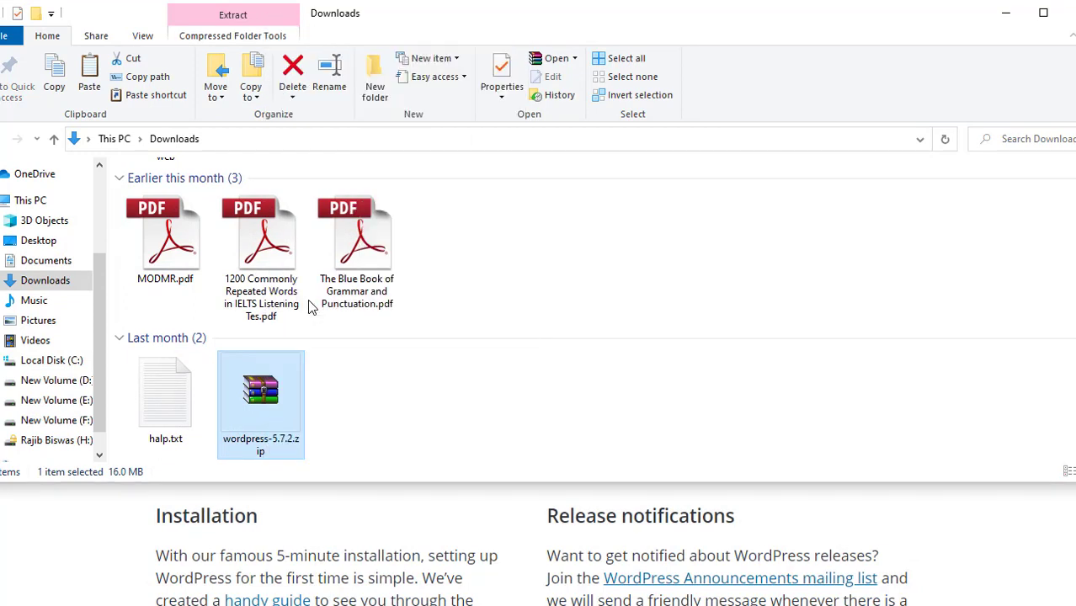
Navigate to the C:\xampp\htdocs folder.
{"action": "left_click", "coordinate": [54, 367]}
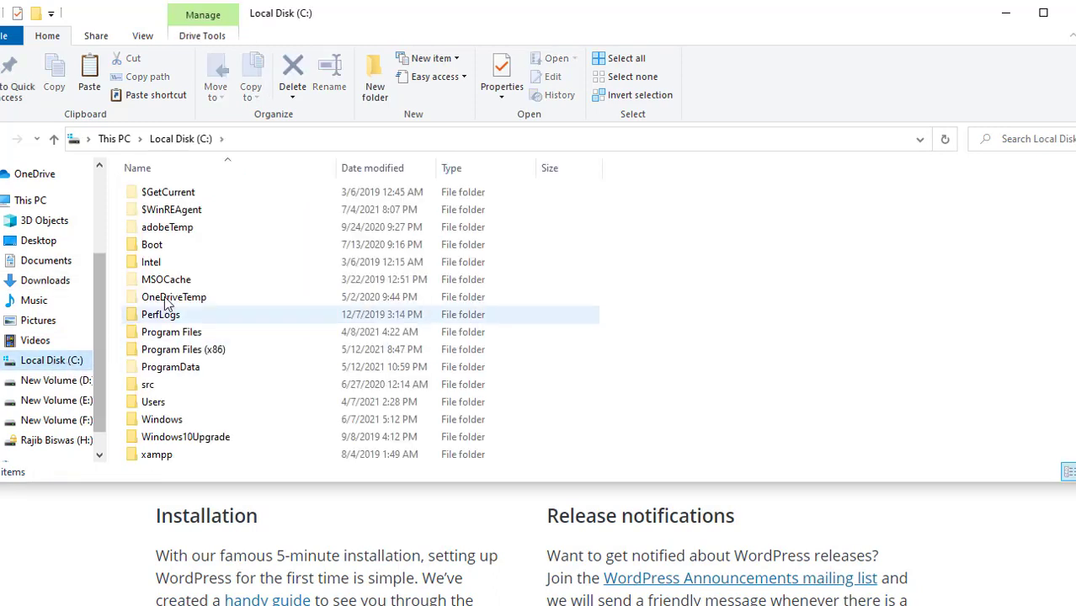
{"action": "scroll", "coordinate": [185, 294], "scroll_direction": "down", "scroll_amount": 1}
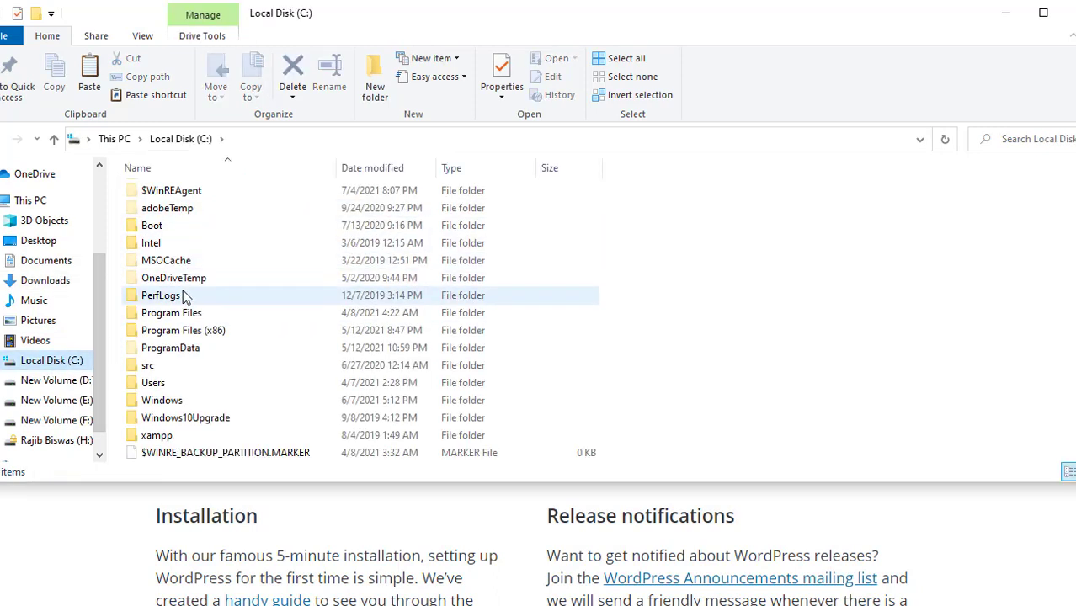
{"action": "double_click", "coordinate": [163, 444]}
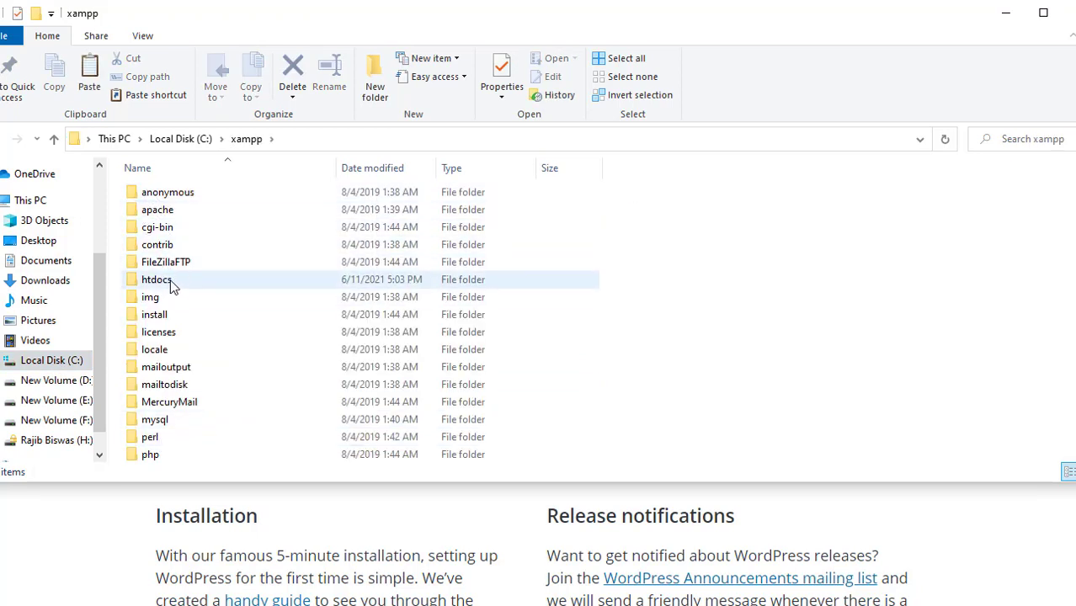
{"action": "double_click", "coordinate": [202, 286]}
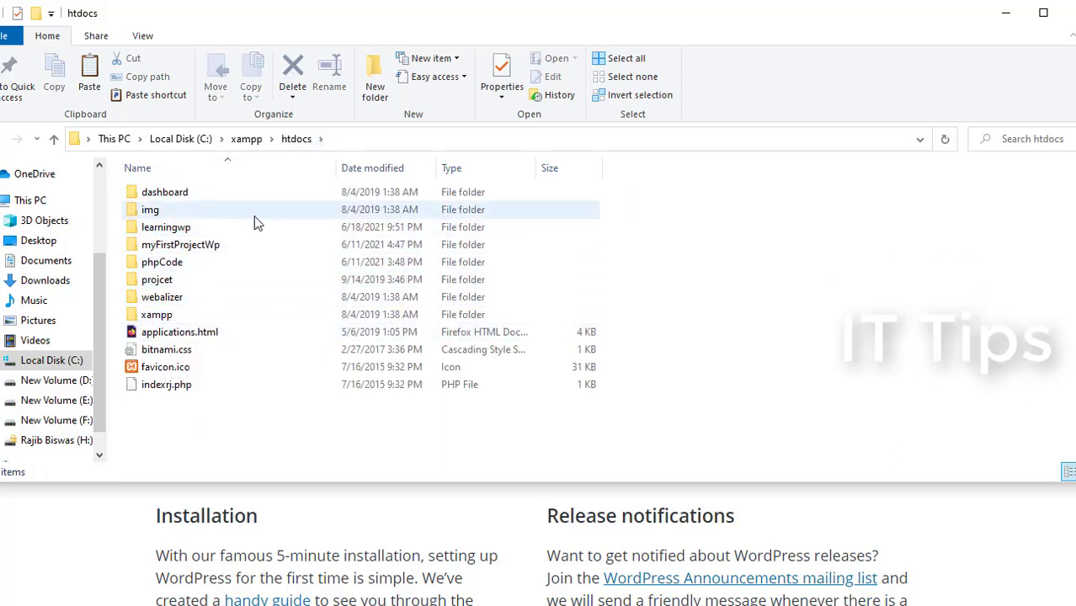
Create a new folder named mywordpress in htdocs and open it.
{"action": "left_click", "coordinate": [378, 84]}
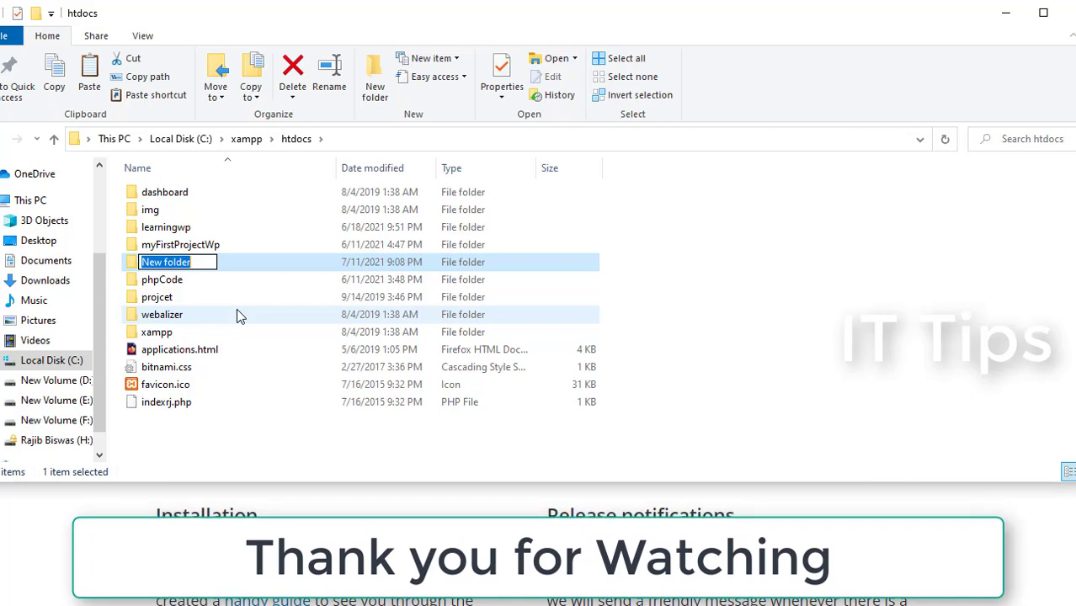
{"action": "type", "text": "myword"}
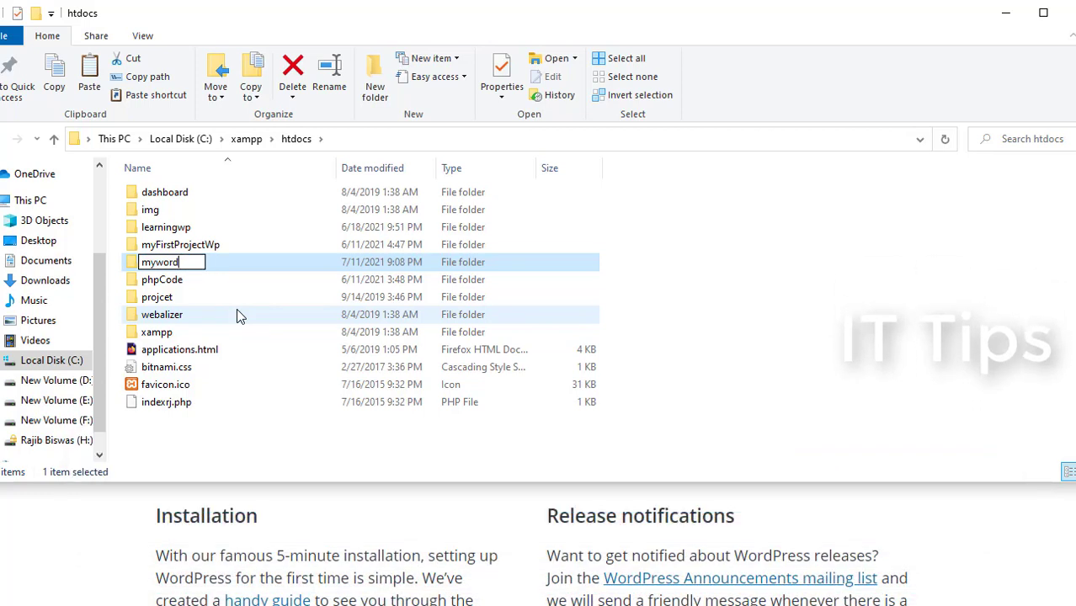
{"action": "type", "text": "pr"}
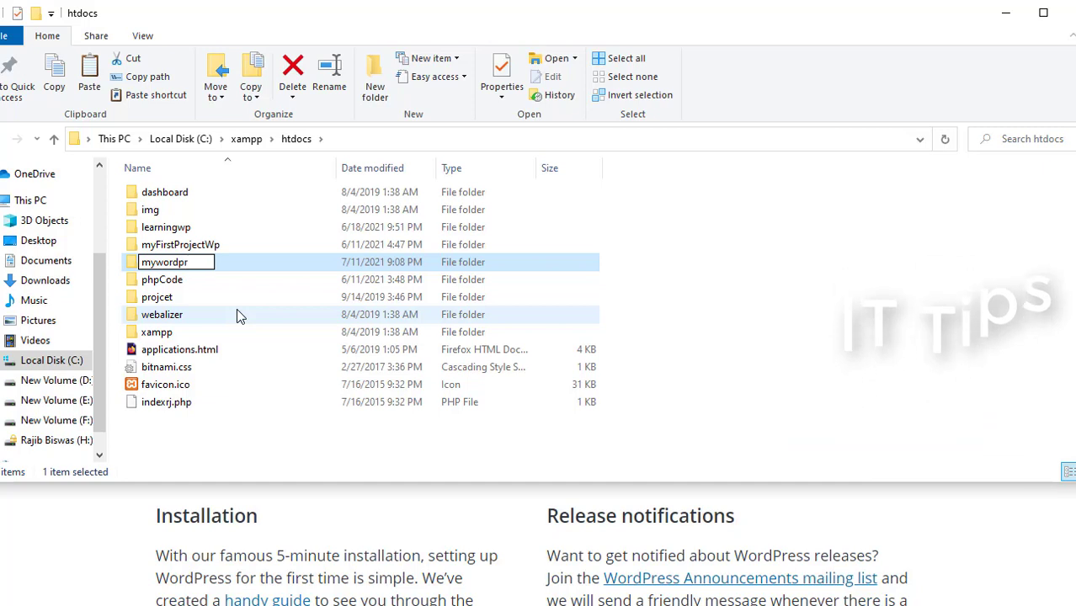
{"action": "type", "text": "ess"}
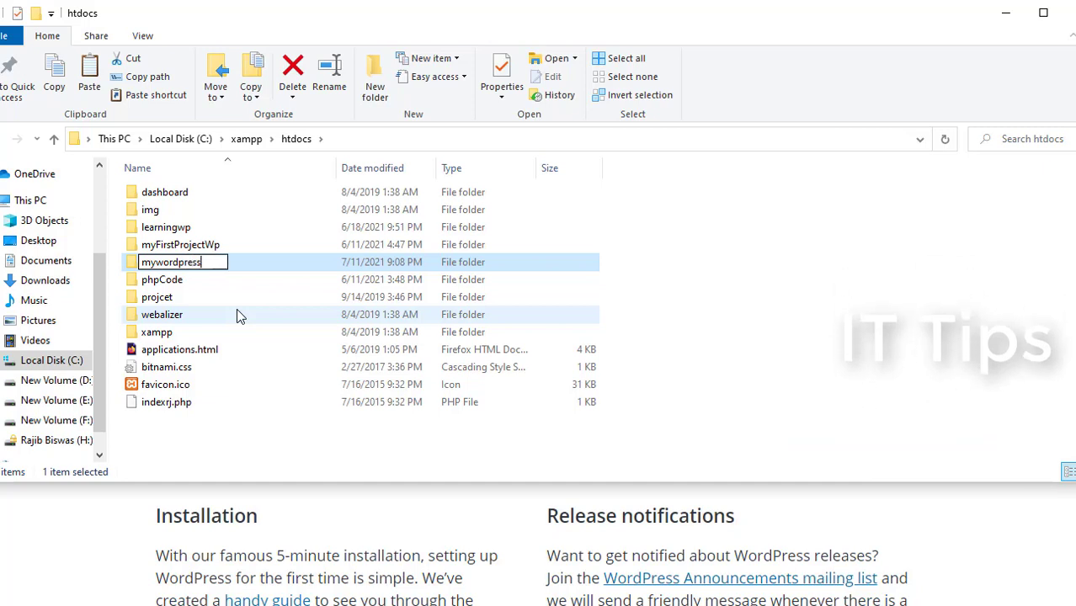
{"action": "key", "text": "Return"}
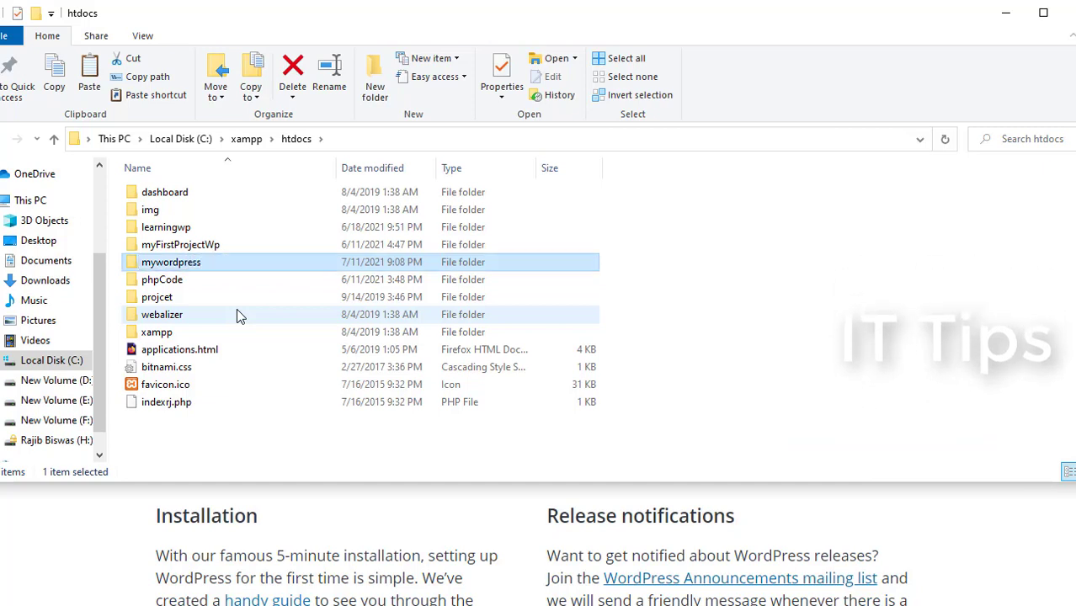
{"action": "key", "text": "Return"}
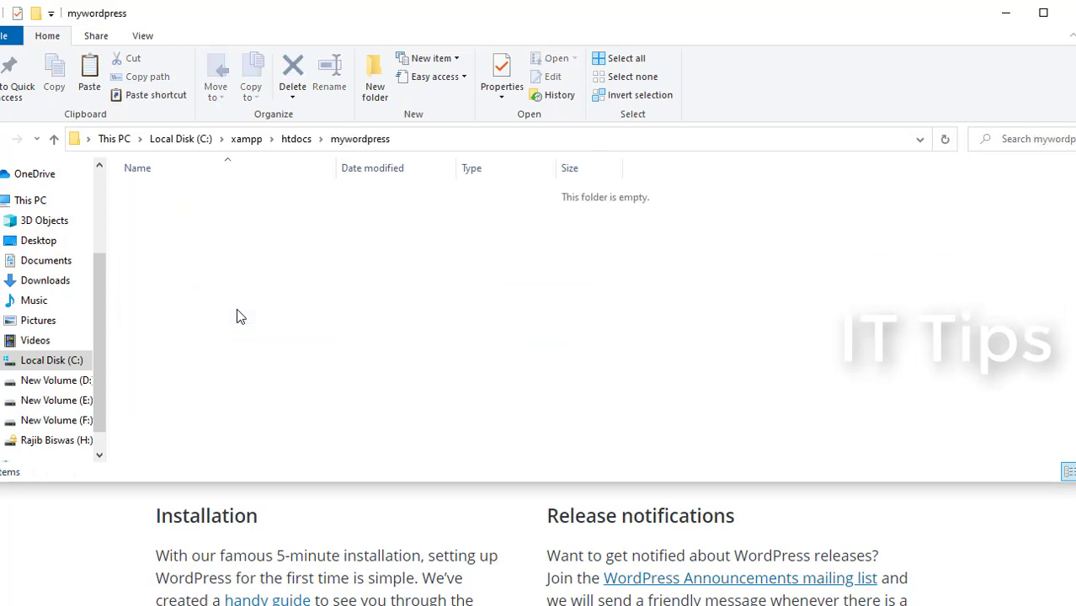
Paste wordpress-5.7.2.zip into mywordpress and extract it here.
{"action": "key", "text": "ctrl+v"}
{"action": "right_click", "coordinate": [191, 196]}
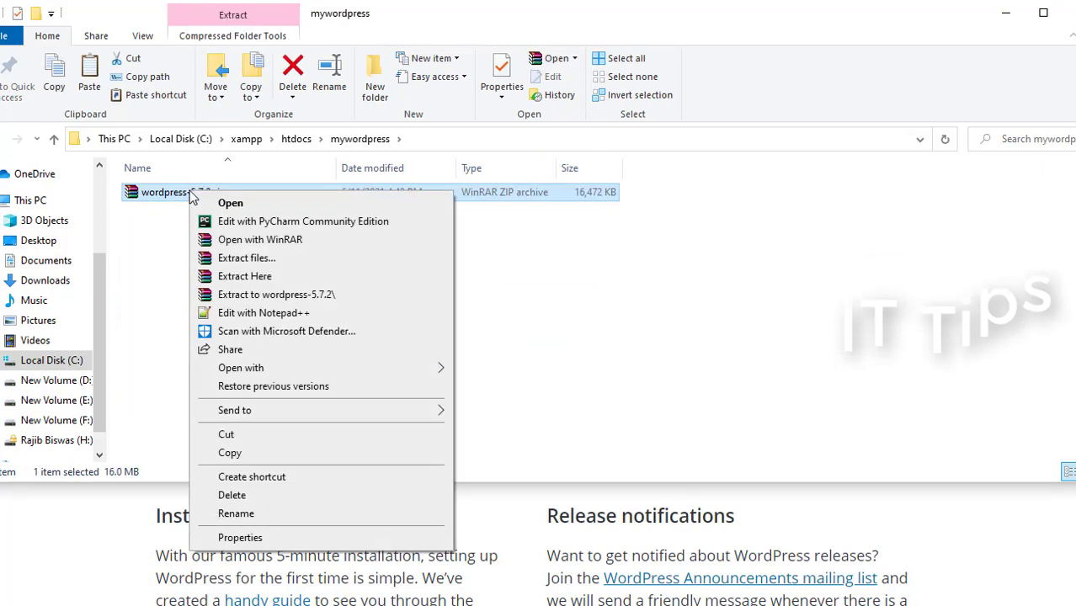
{"action": "left_click", "coordinate": [246, 277]}
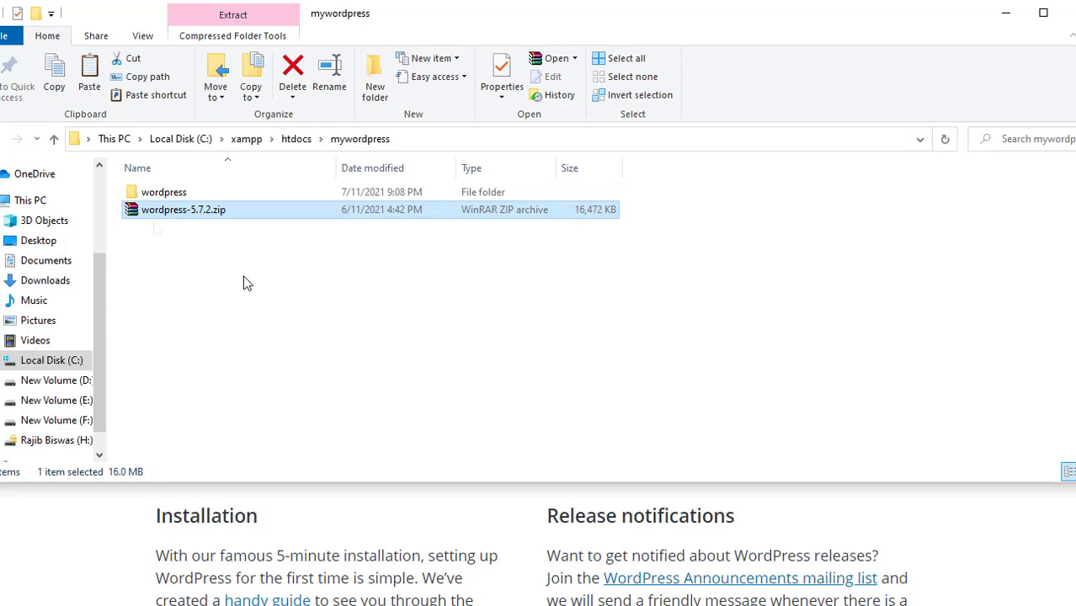
Move all 19 WordPress files from the extracted wordpress subfolder directly into mywordpress.
{"action": "left_click", "coordinate": [177, 196]}
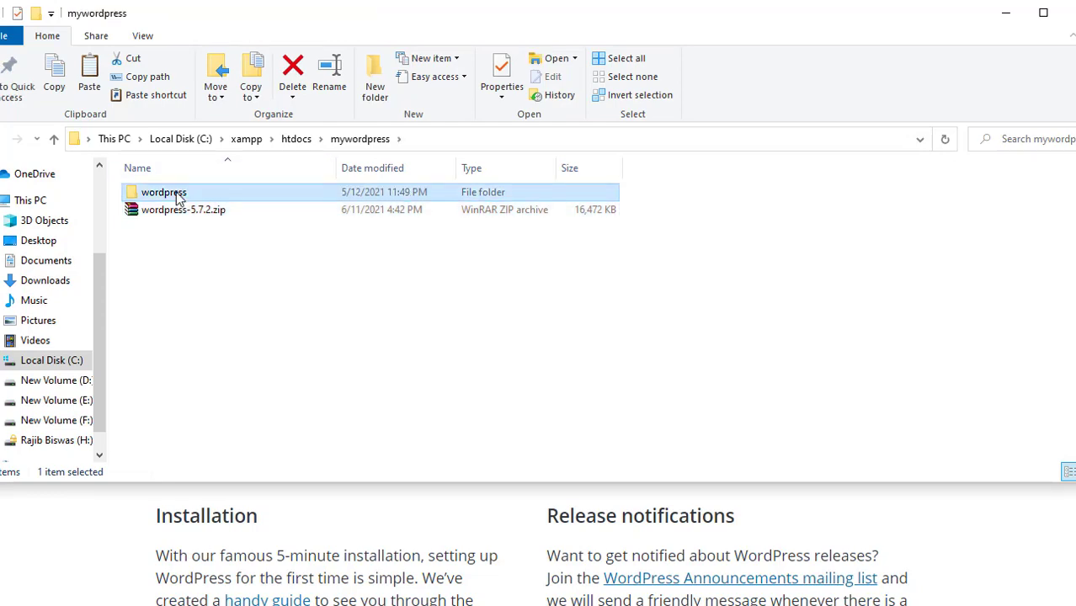
{"action": "double_click", "coordinate": [177, 196]}
{"action": "left_click", "coordinate": [1045, 14]}
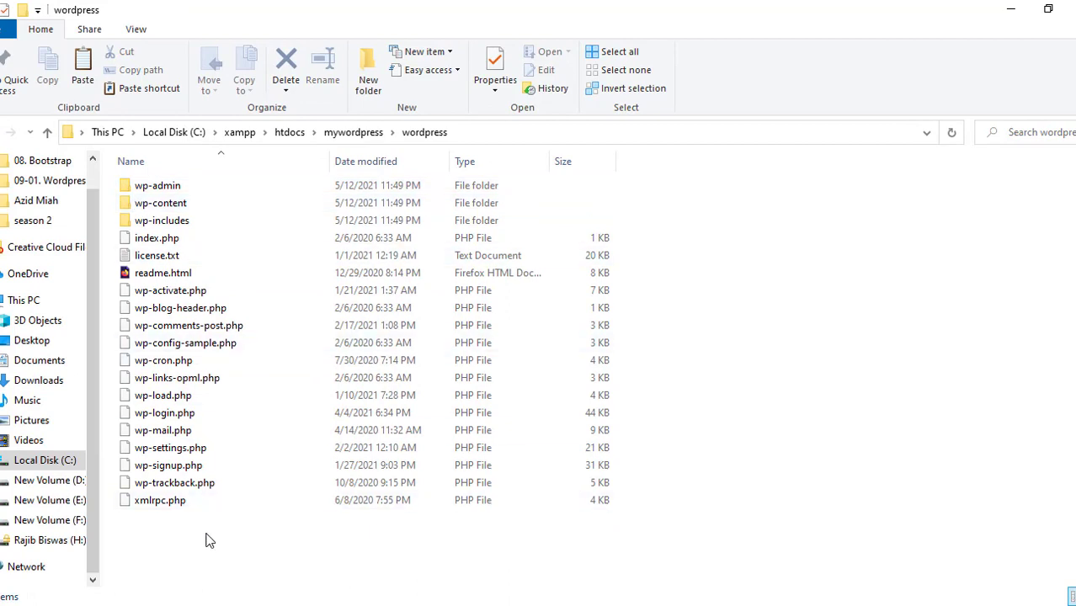
{"action": "left_click_drag", "start_coordinate": [206, 528], "coordinate": [239, 178]}
{"action": "right_click", "coordinate": [240, 190]}
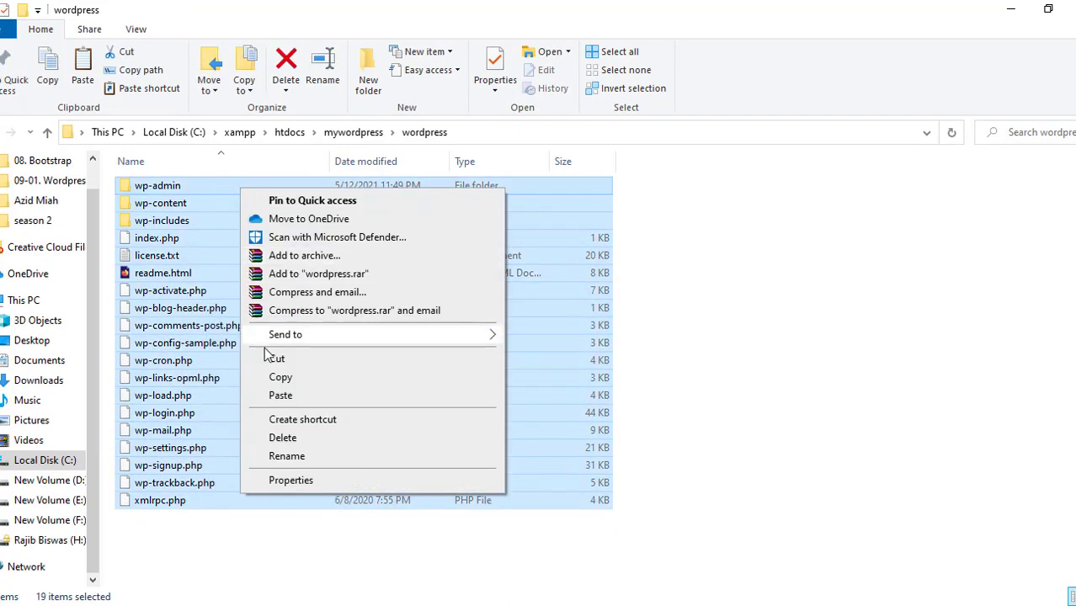
{"action": "left_click", "coordinate": [293, 361]}
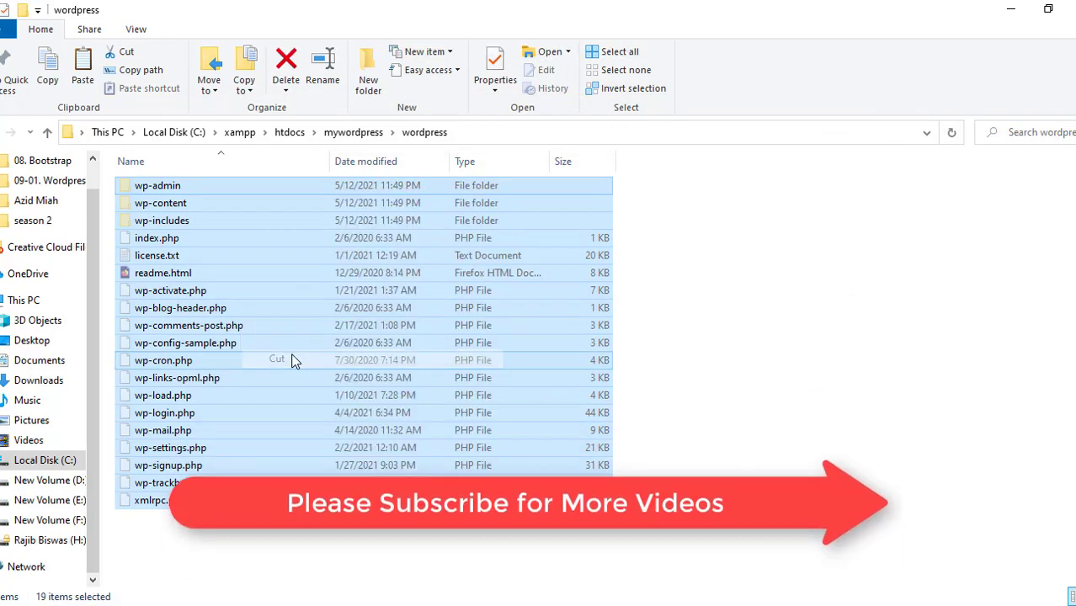
{"action": "left_click", "coordinate": [354, 135]}
{"action": "right_click", "coordinate": [206, 291]}
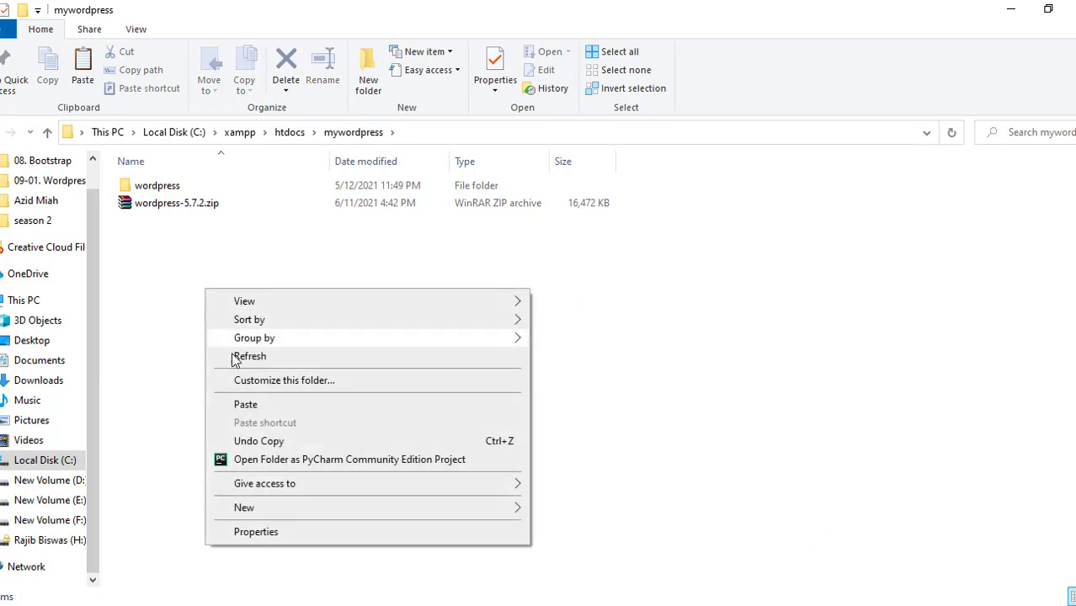
{"action": "left_click", "coordinate": [246, 406]}
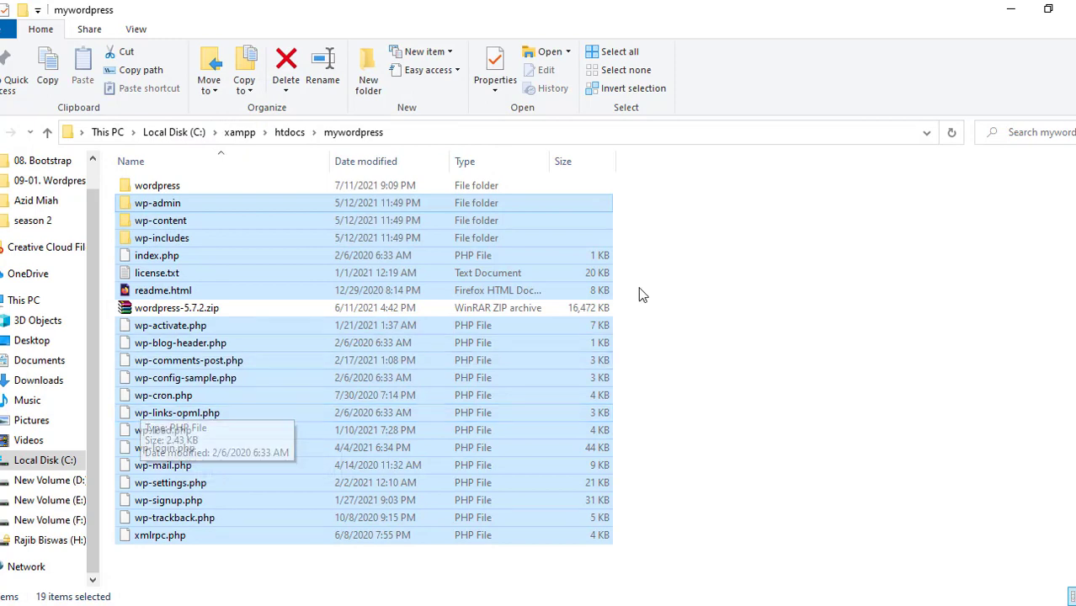
Delete the leftover wordpress subfolder and wordpress-5.7.2.zip, then return to htdocs.
{"action": "left_click", "coordinate": [262, 312]}
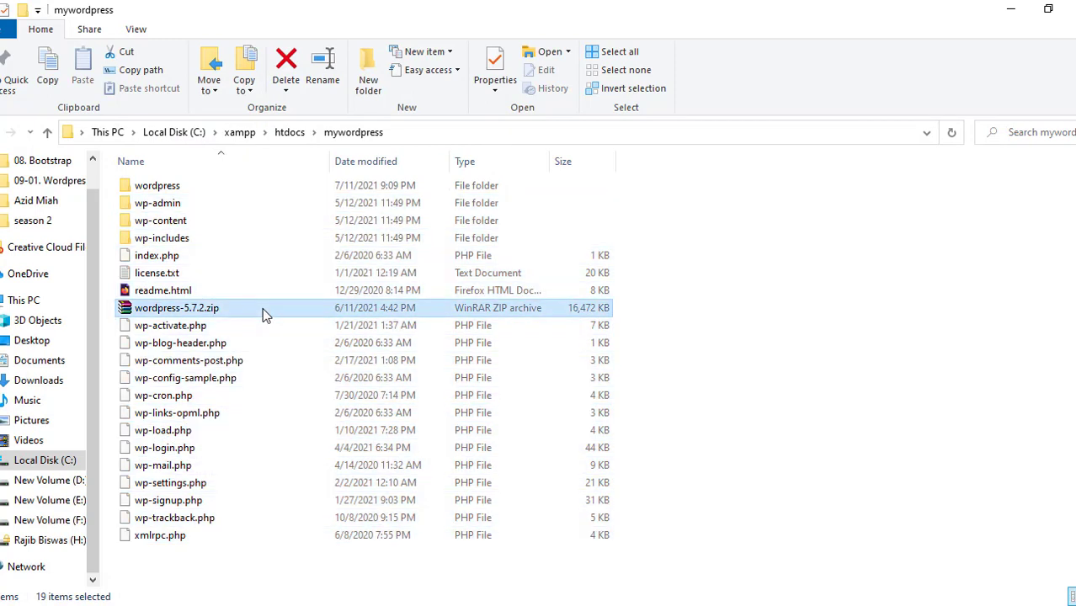
{"action": "left_click", "coordinate": [171, 191], "text": "ctrl"}
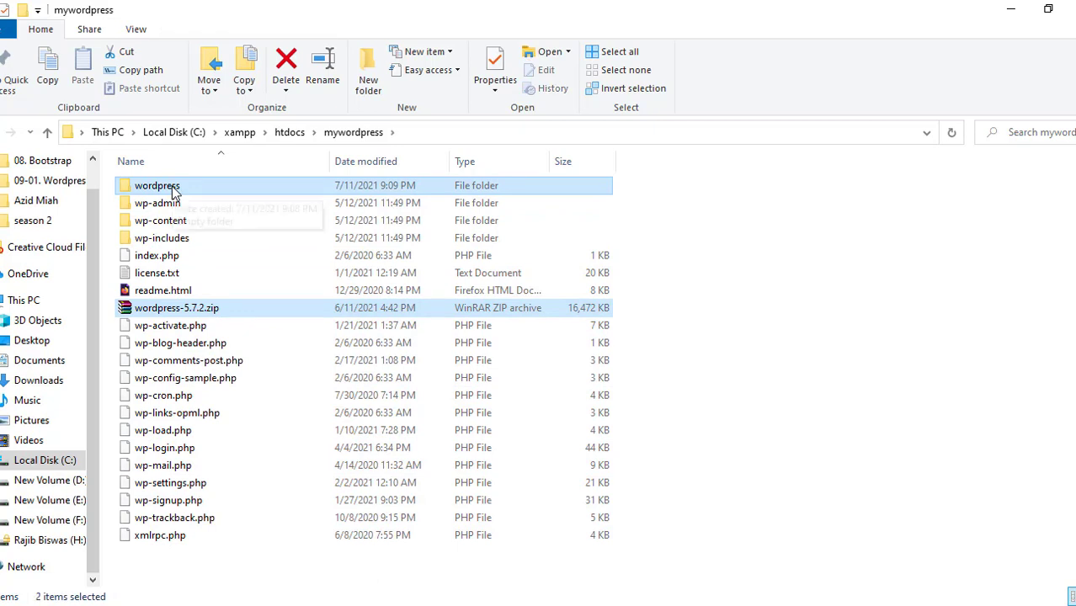
{"action": "right_click", "coordinate": [172, 187]}
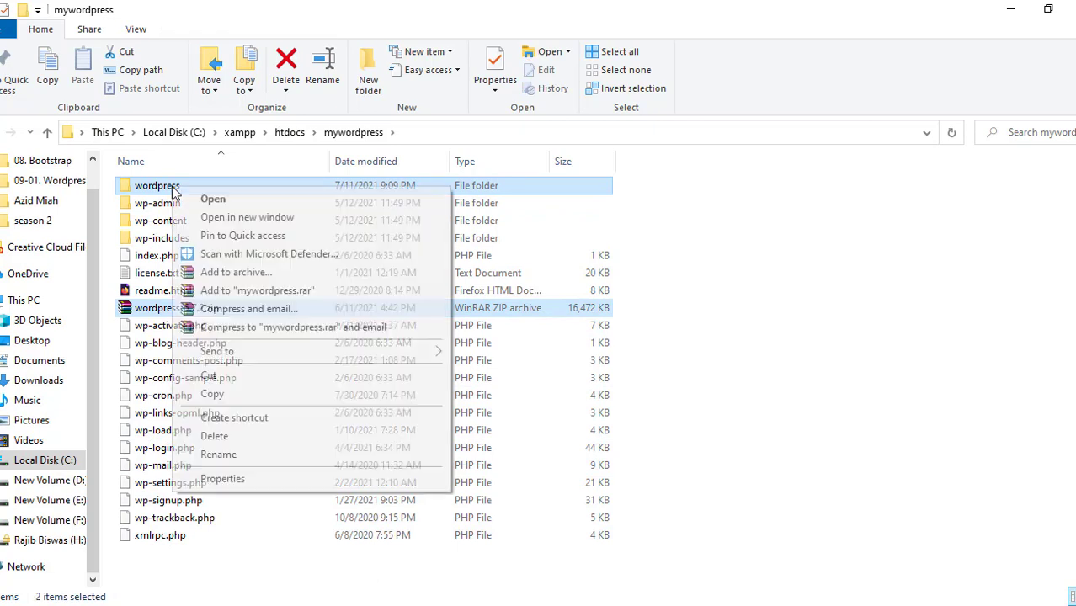
{"action": "left_click", "coordinate": [215, 436]}
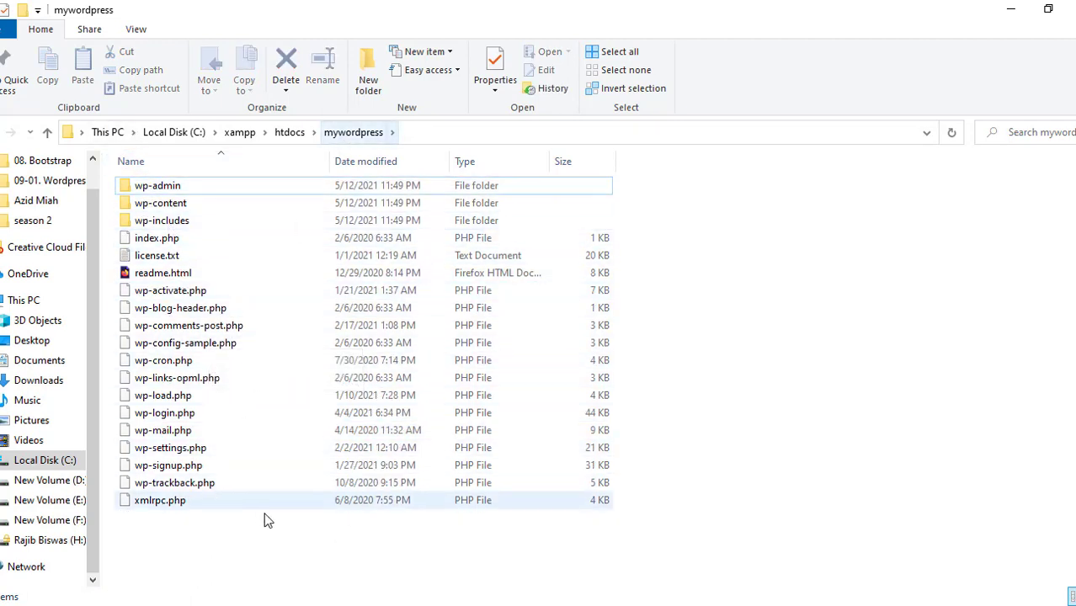
{"action": "left_click", "coordinate": [287, 134]}
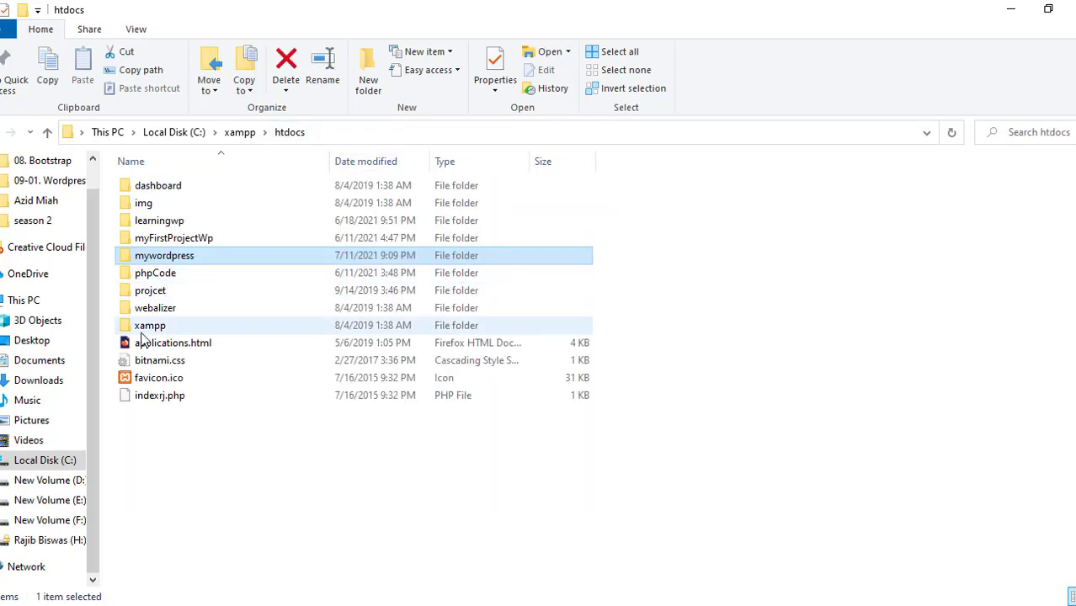
Copy the text 'mywordpress' from the folder's name field, leaving the name unchanged.
{"action": "left_click", "coordinate": [166, 262]}
{"action": "right_click", "coordinate": [169, 261]}
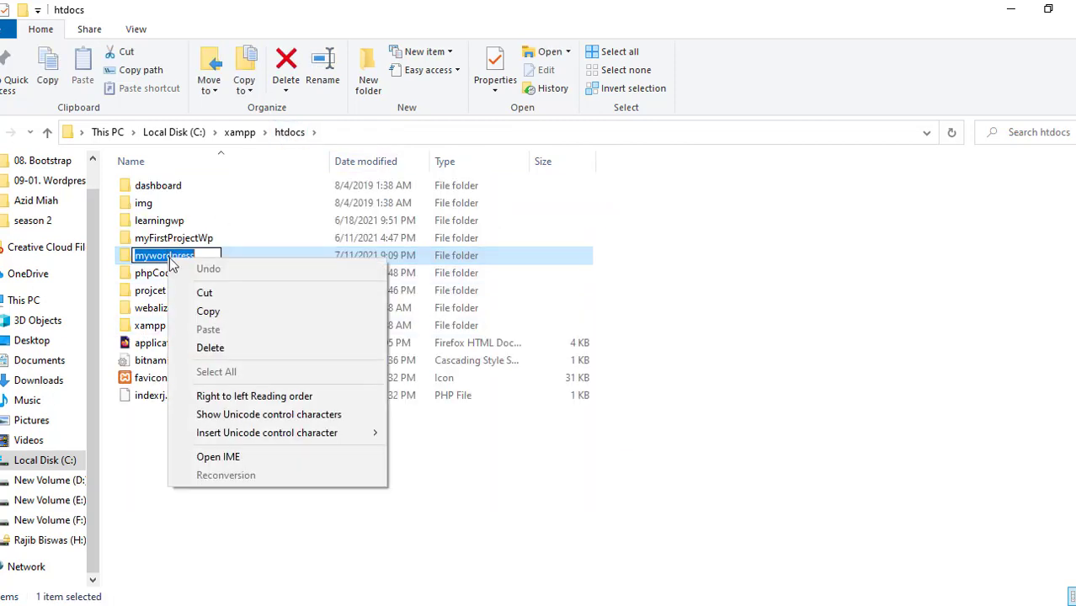
{"action": "left_click", "coordinate": [207, 308]}
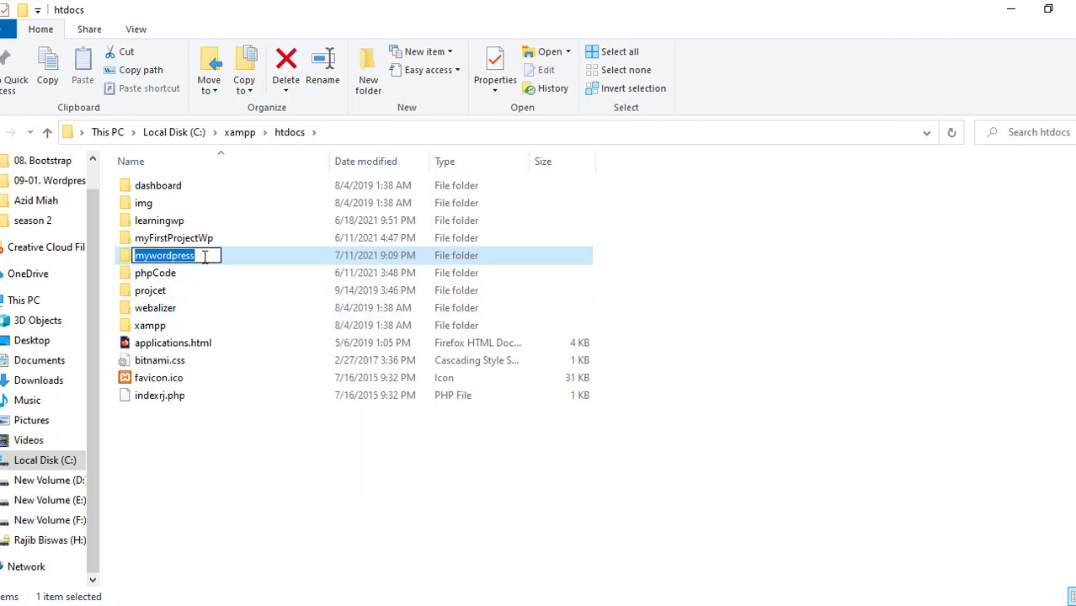
{"action": "left_click", "coordinate": [253, 252]}
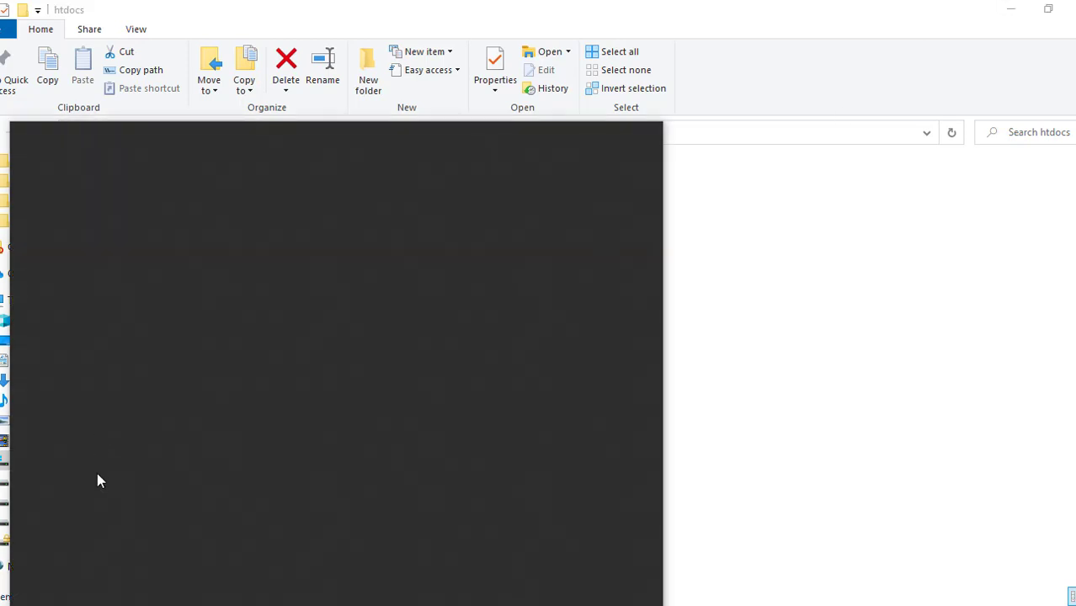
Search the Start menu for 'xam' and launch xampp-control.exe.
{"action": "type", "text": "x"}
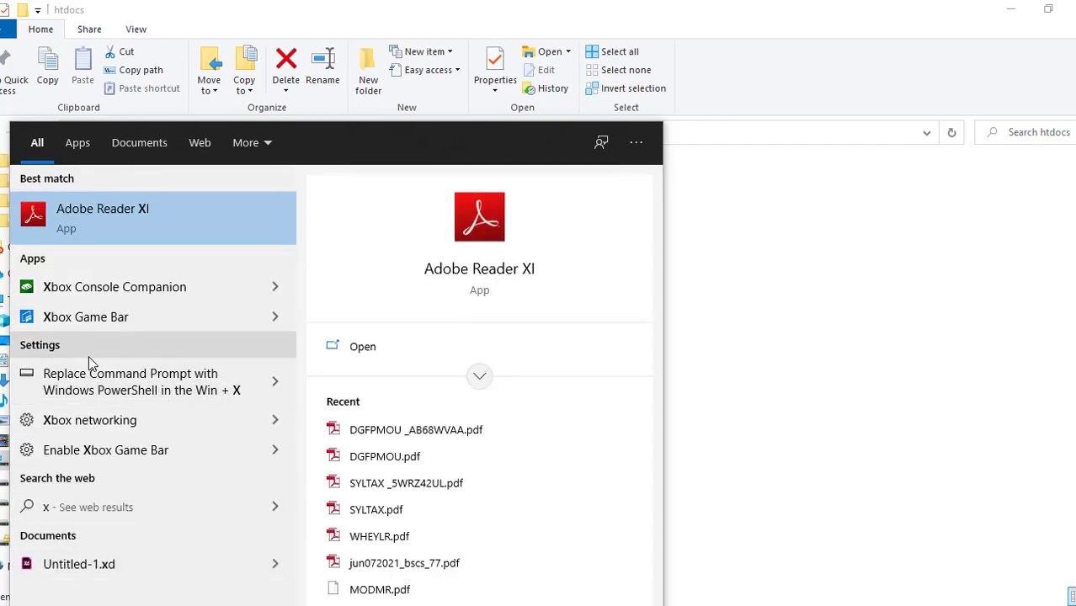
{"action": "type", "text": "a"}
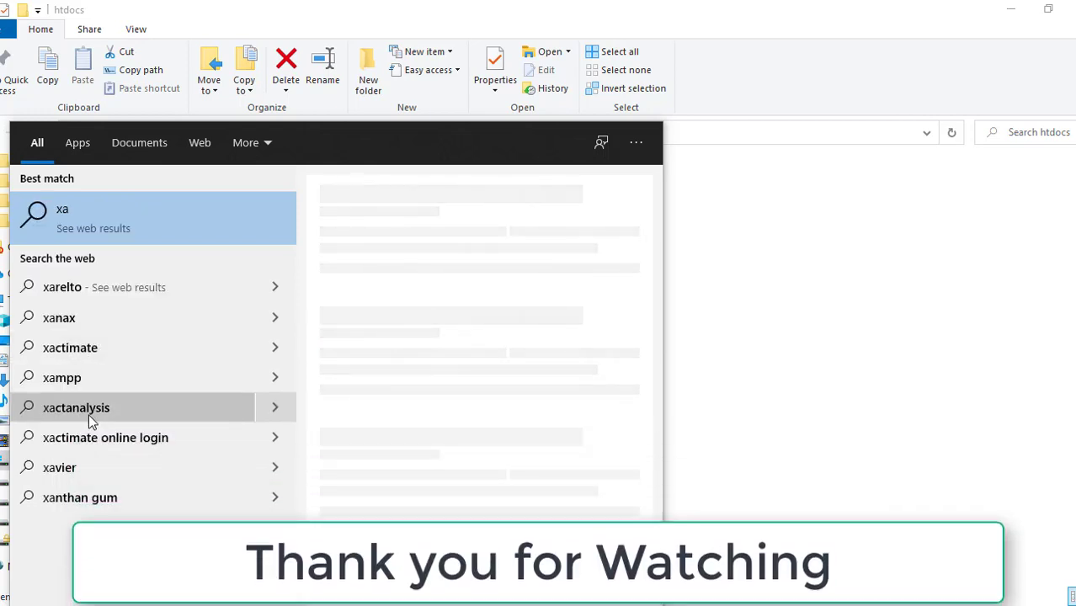
{"action": "type", "text": "m"}
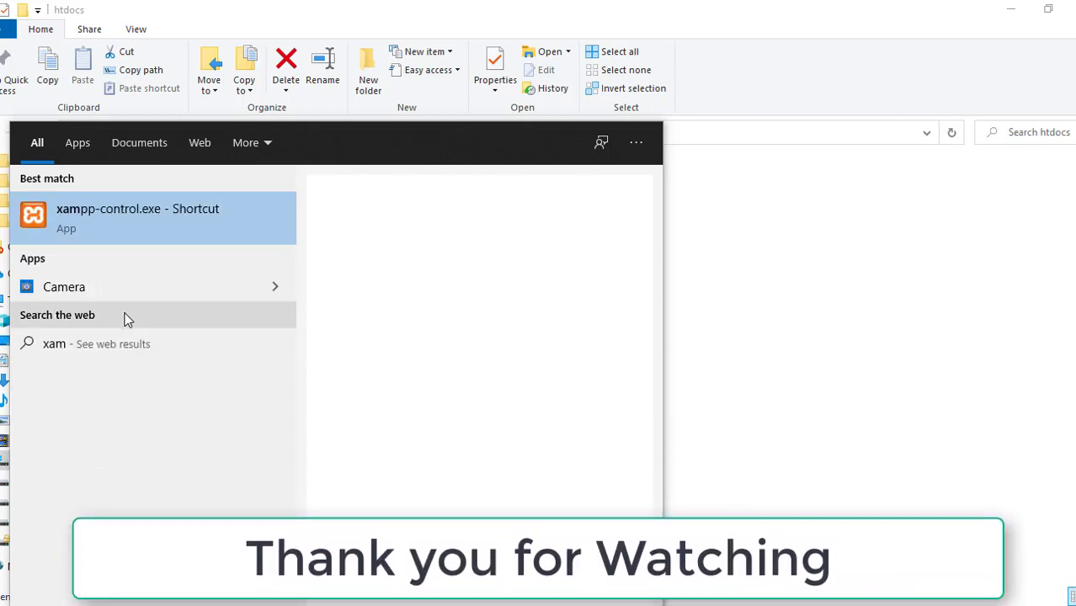
{"action": "left_click", "coordinate": [95, 218]}
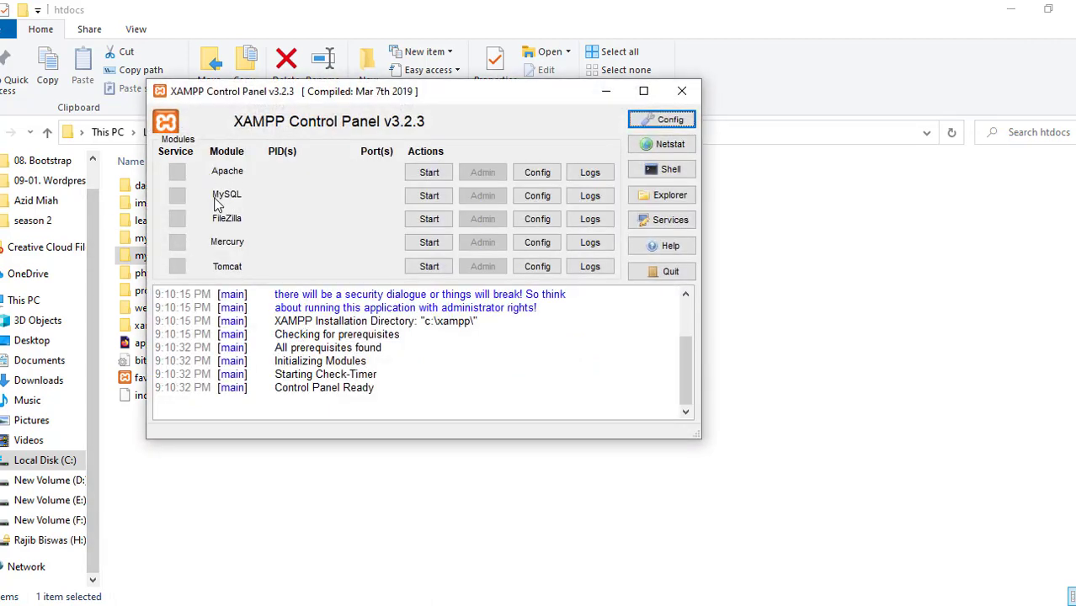
Start the Apache and MySQL modules.
{"action": "left_click", "coordinate": [425, 174]}
{"action": "left_click", "coordinate": [429, 196]}
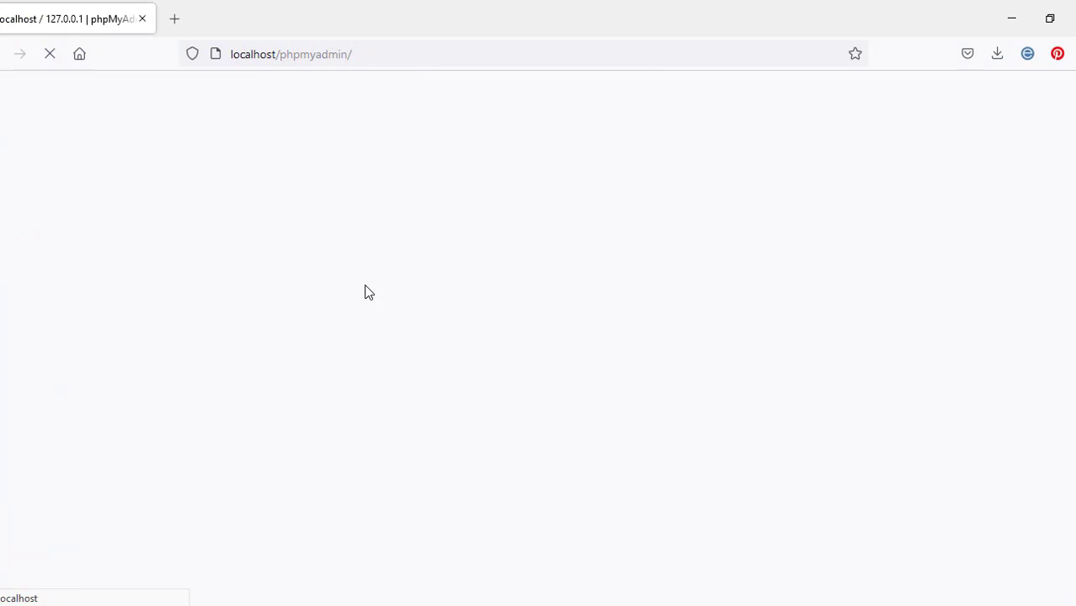
Show phpMyAdmin's Databases list, focus the Database name field, then switch back to File Explorer.
{"action": "scroll", "coordinate": [364, 292], "scroll_direction": "down", "scroll_amount": 2}
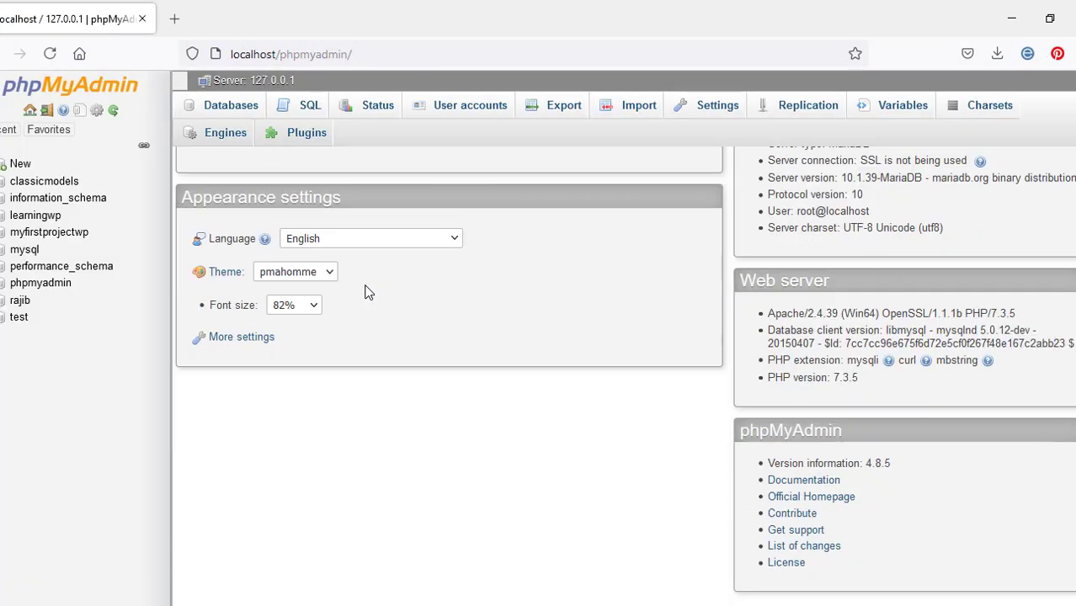
{"action": "scroll", "coordinate": [365, 292], "scroll_direction": "up", "scroll_amount": 1}
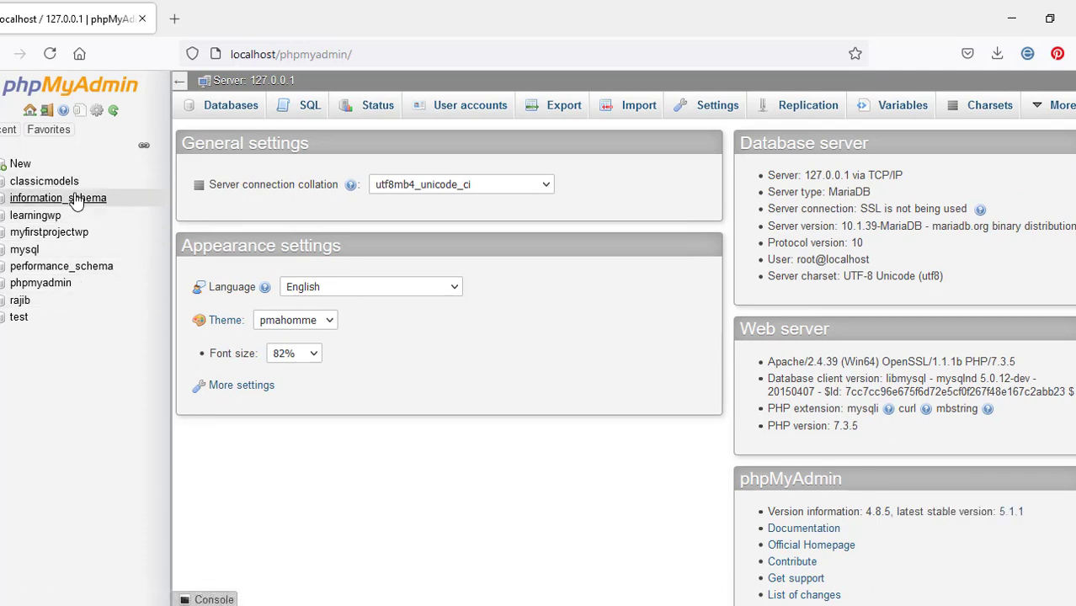
{"action": "left_click", "coordinate": [232, 108]}
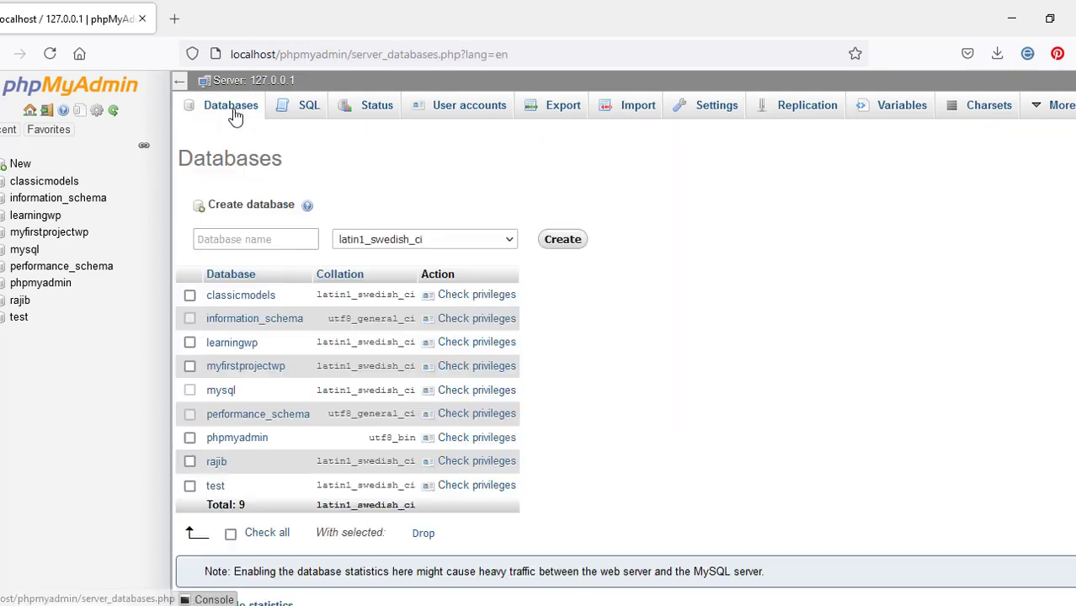
{"action": "left_click", "coordinate": [238, 236]}
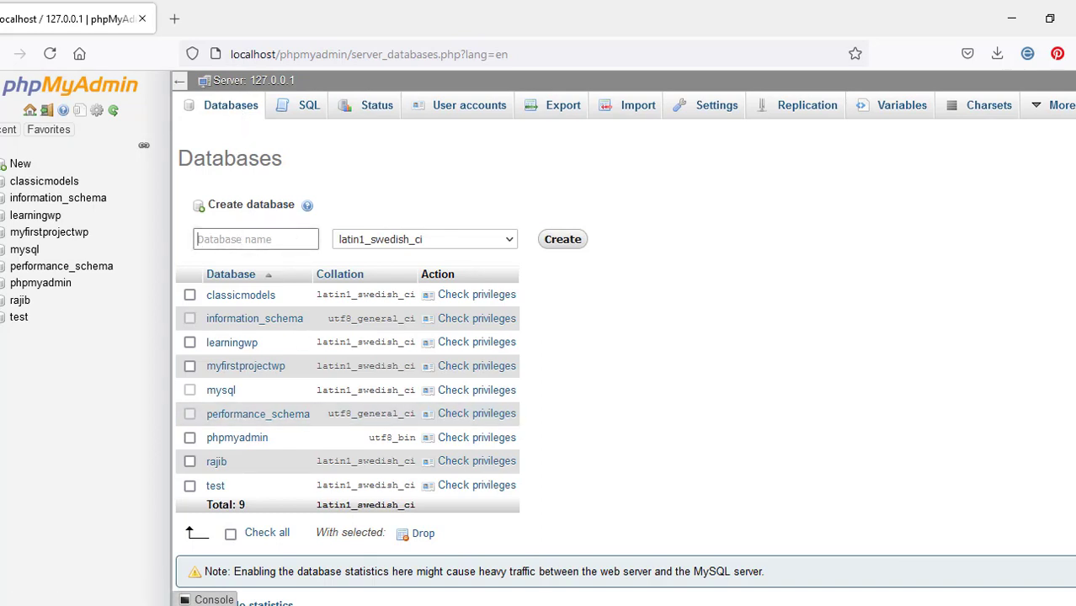
{"action": "key", "text": "alt+Tab"}
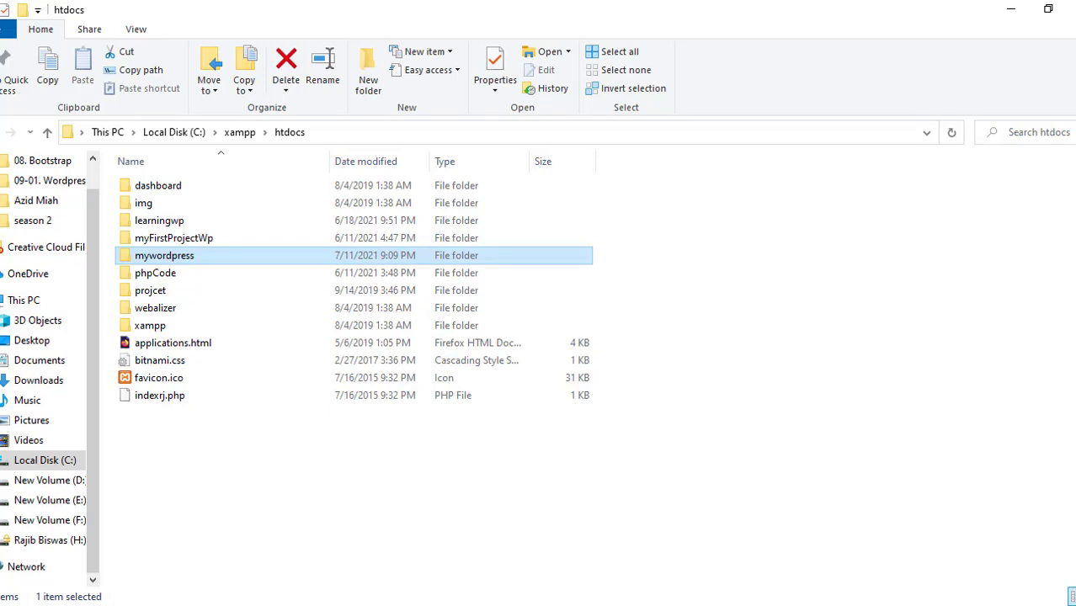
Copy the folder name 'mywordpress' again without renaming it.
{"action": "left_click", "coordinate": [159, 259]}
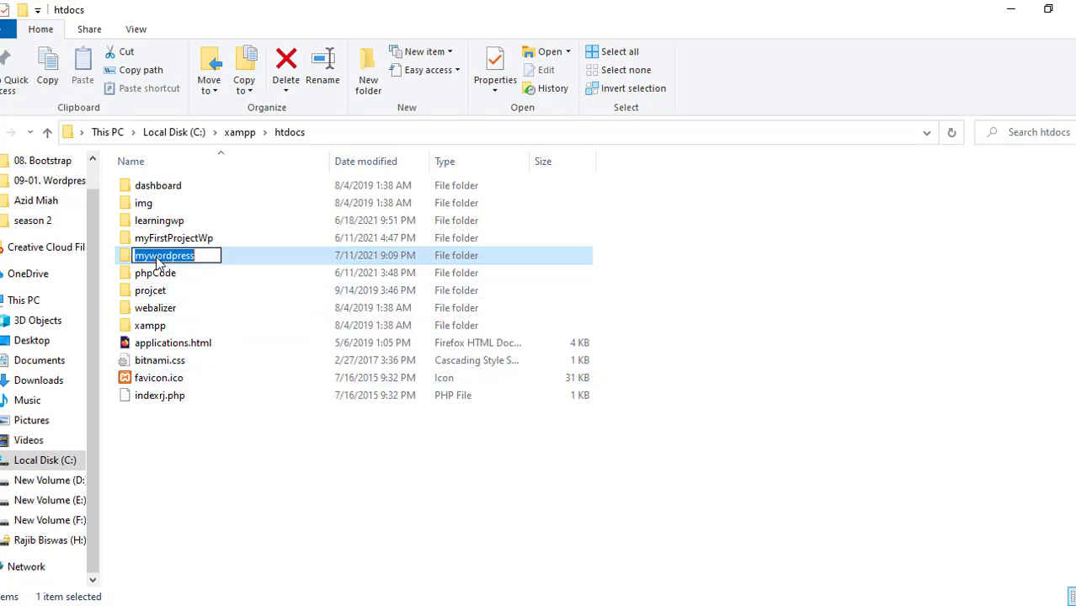
{"action": "right_click", "coordinate": [171, 257]}
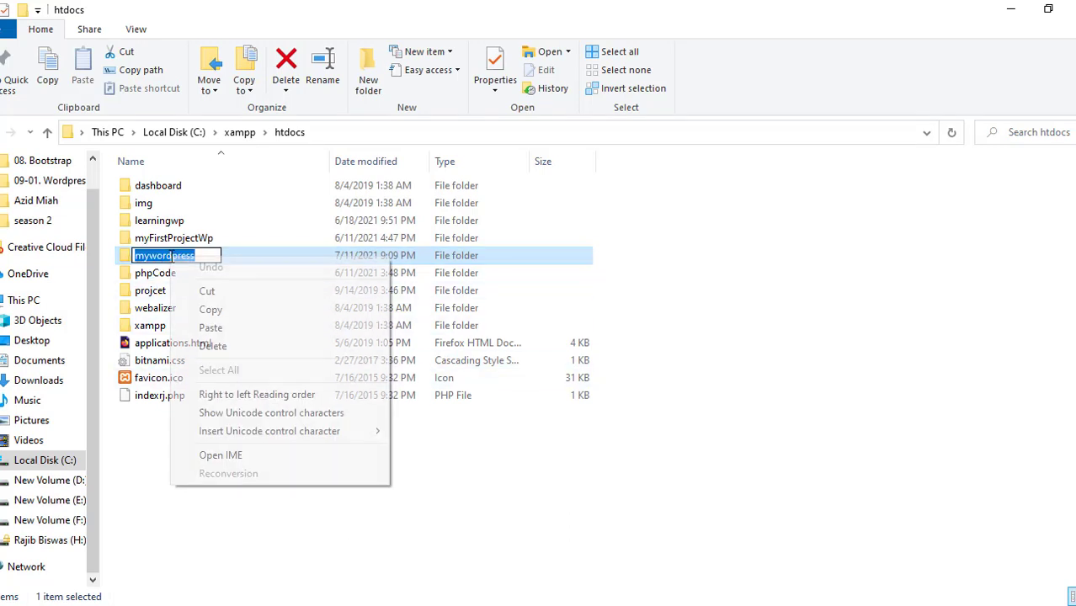
{"action": "left_click", "coordinate": [217, 309]}
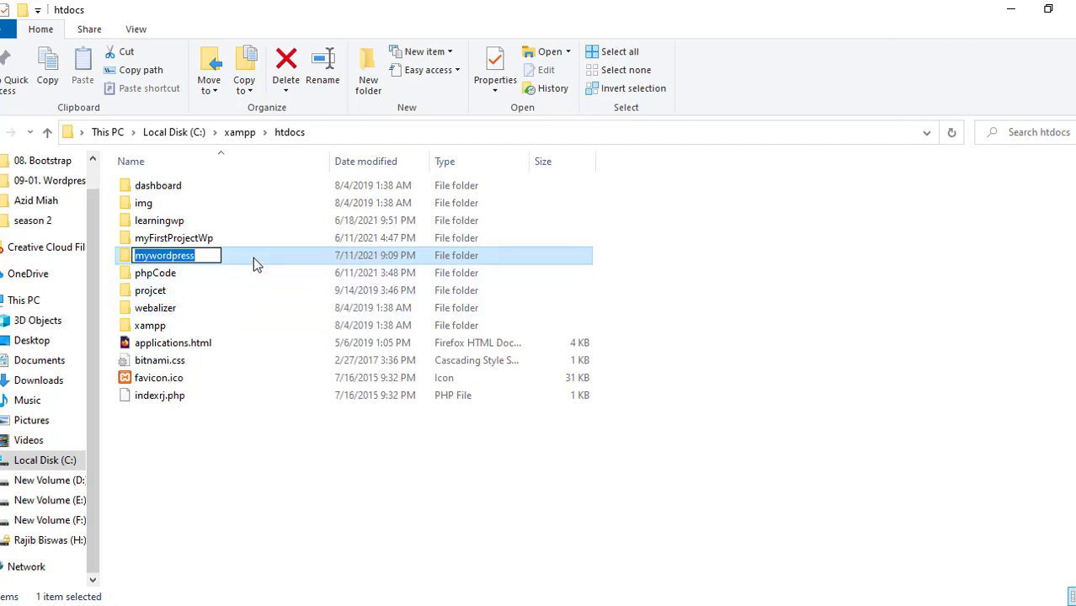
{"action": "key", "text": "Return"}
Bring the phpMyAdmin window back and focus the new database name field.
{"action": "left_click", "coordinate": [522, 605]}
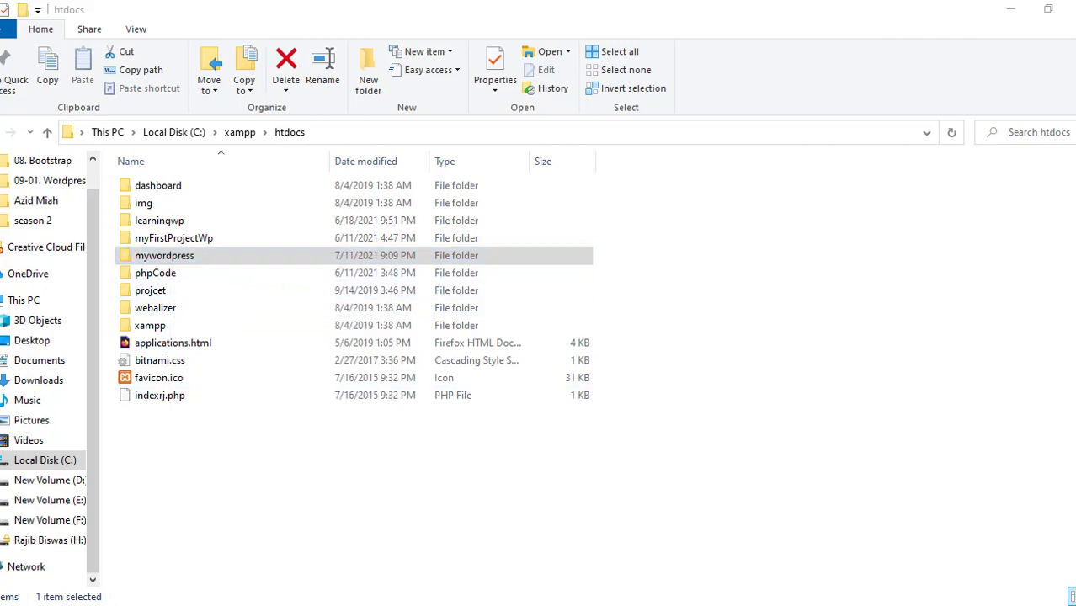
{"action": "left_click", "coordinate": [601, 558]}
{"action": "left_click", "coordinate": [264, 238]}
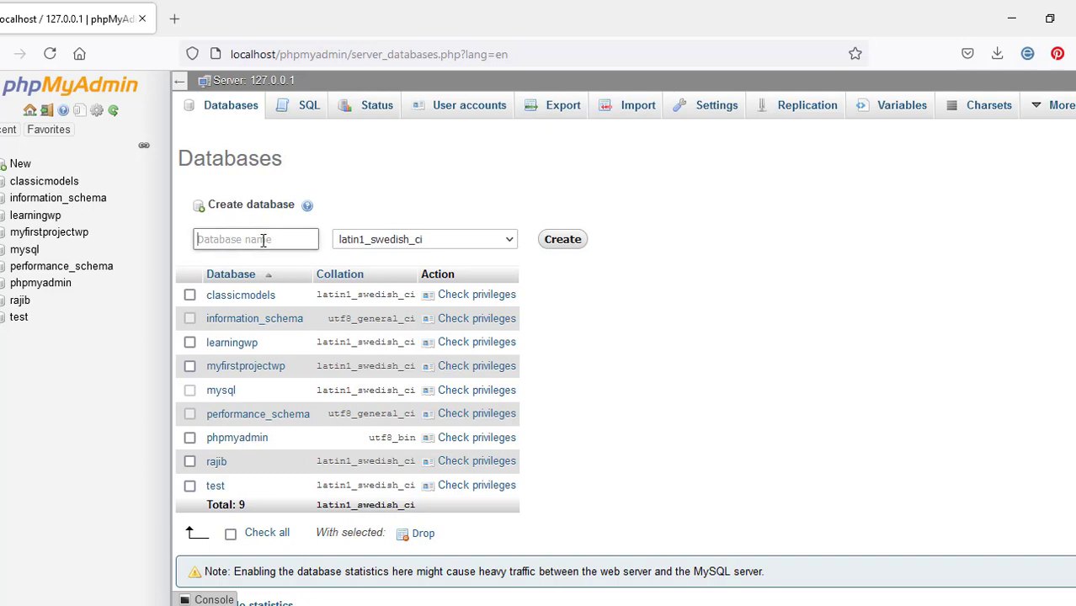
Paste mywordpress as the database name, create it, and minimize Firefox.
{"action": "right_click", "coordinate": [263, 240]}
{"action": "left_click", "coordinate": [304, 357]}
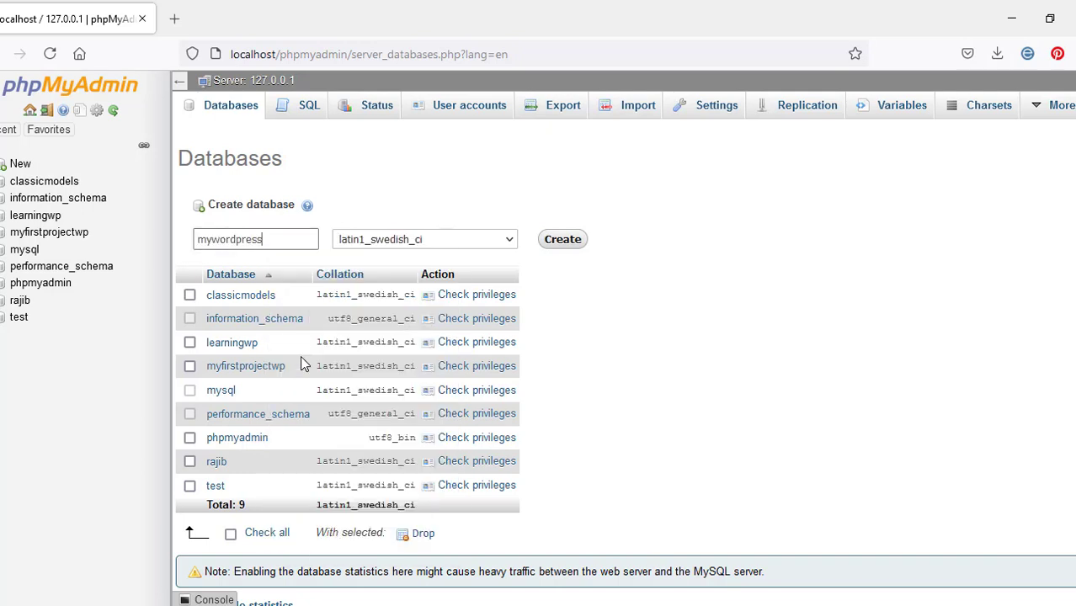
{"action": "left_click", "coordinate": [558, 241]}
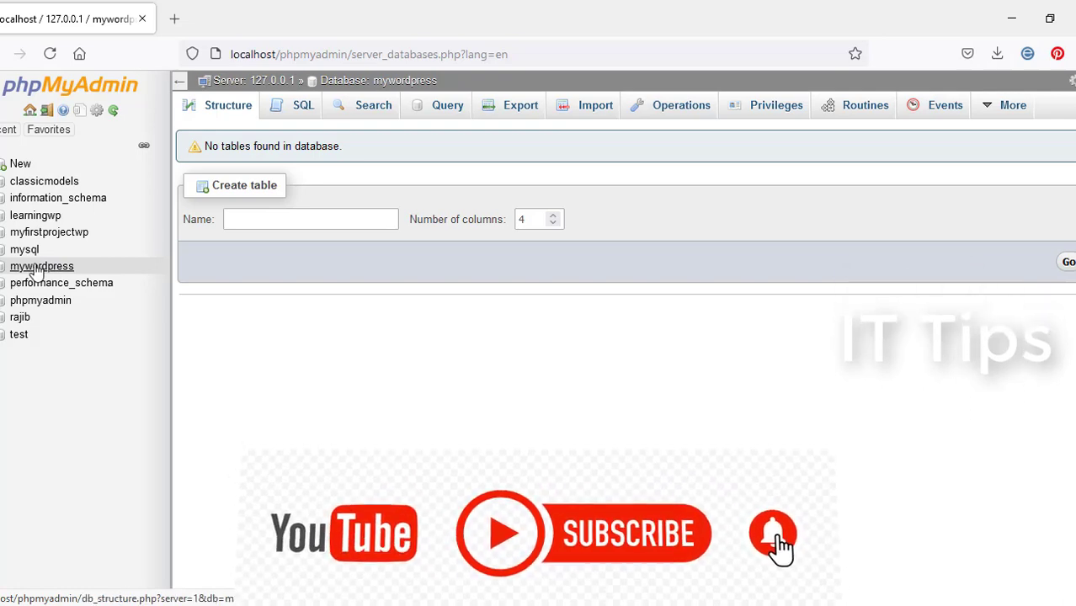
{"action": "left_click", "coordinate": [1010, 19]}
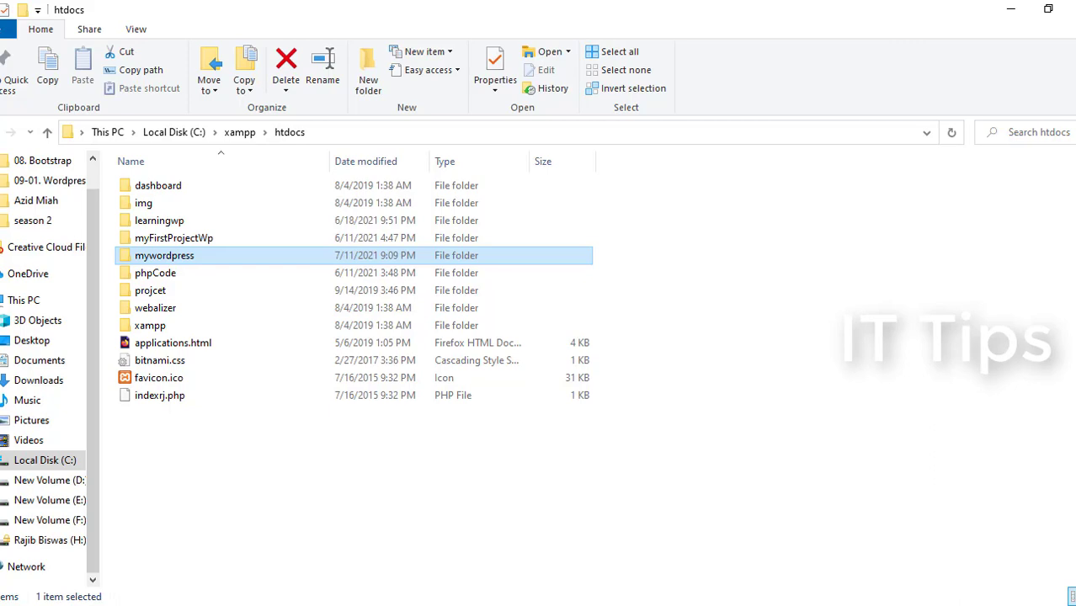
Bring the Firefox window back and load localhost/mywordpress in a new tab.
{"action": "left_click", "coordinate": [521, 605]}
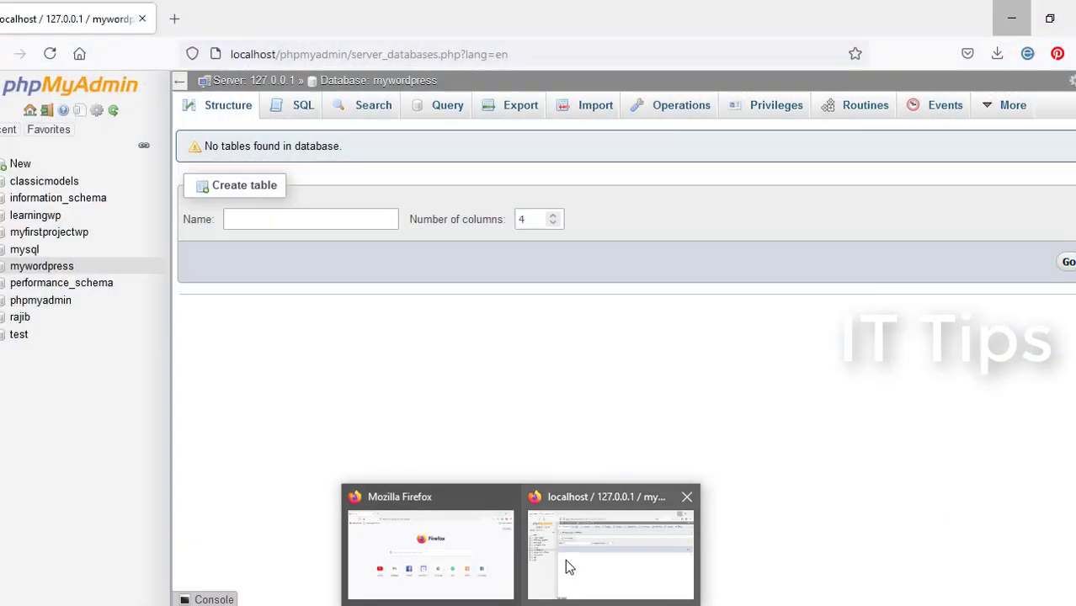
{"action": "left_click", "coordinate": [564, 558]}
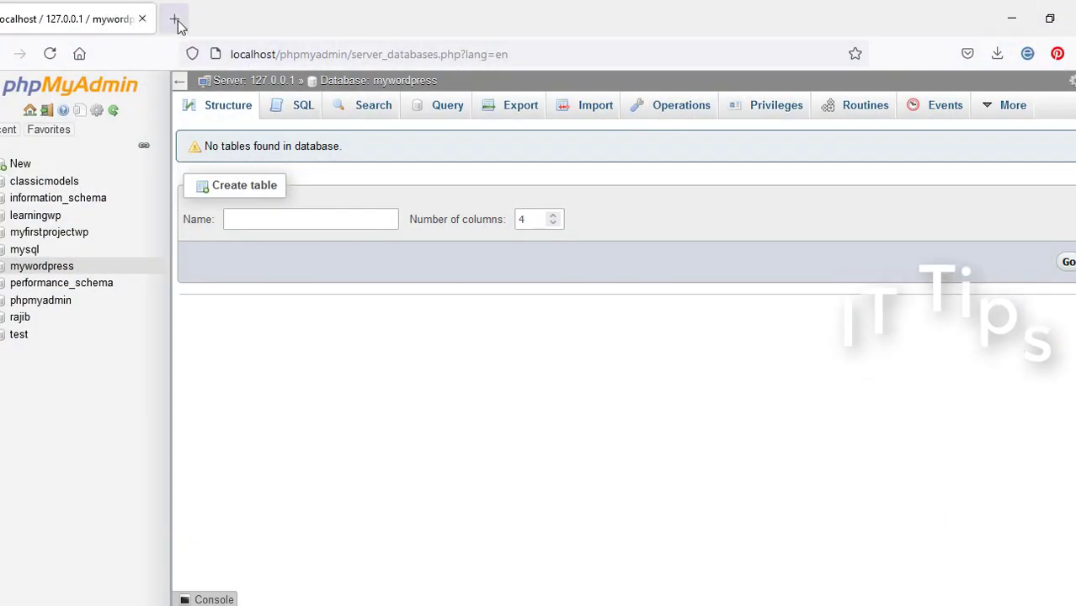
{"action": "left_click", "coordinate": [177, 21]}
{"action": "left_click", "coordinate": [236, 54]}
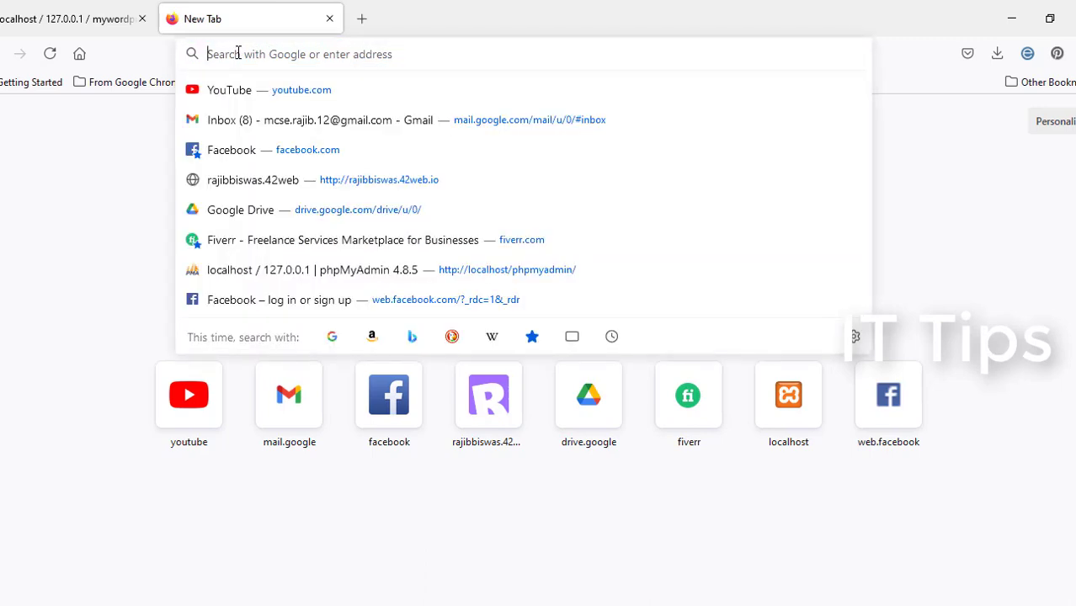
{"action": "type", "text": "localhost/"}
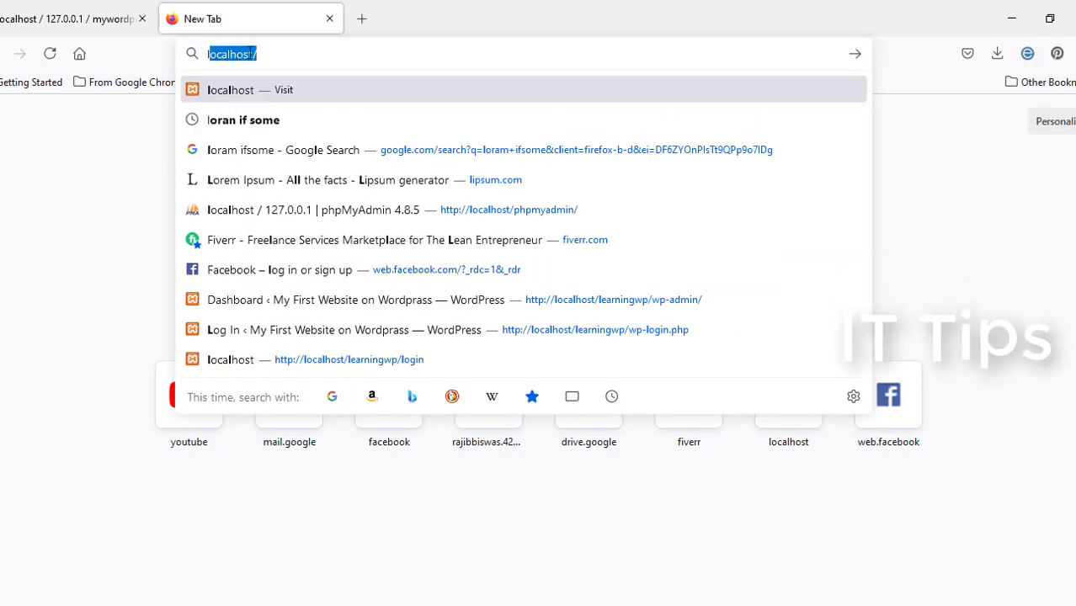
{"action": "left_click", "coordinate": [270, 54]}
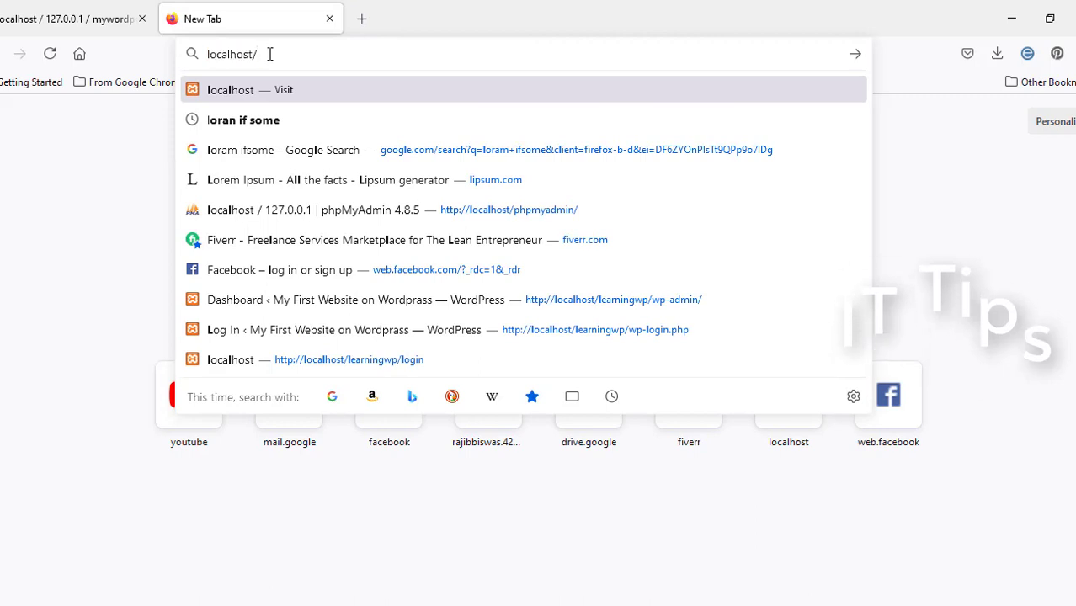
{"action": "type", "text": "mywordpress"}
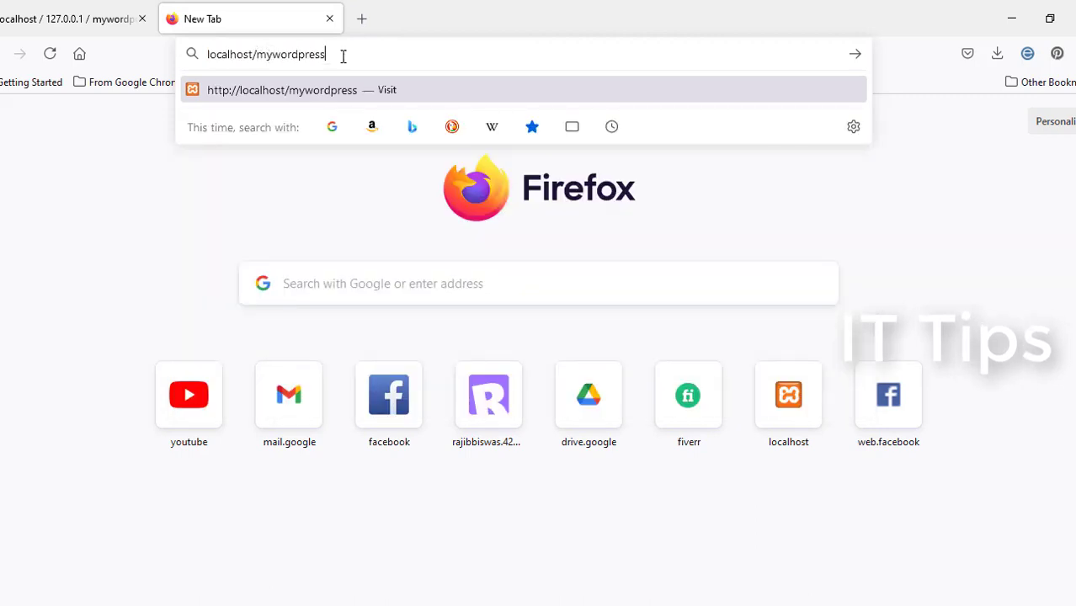
{"action": "left_click", "coordinate": [855, 54]}
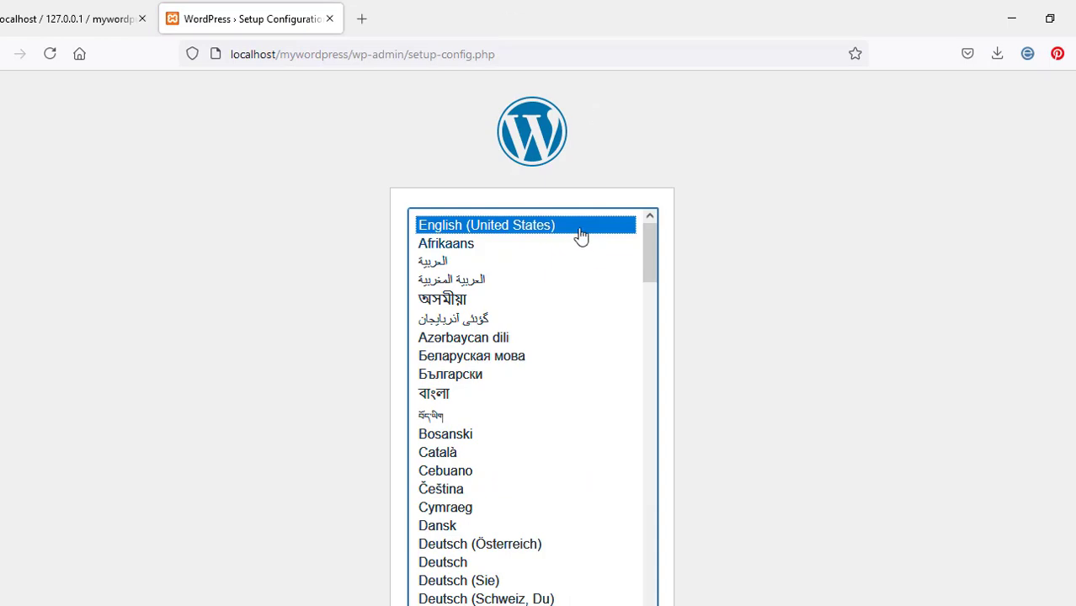
Continue the setup with English (United States) as the language.
{"action": "scroll", "coordinate": [543, 395], "scroll_direction": "down", "scroll_amount": 5}
{"action": "scroll", "coordinate": [549, 416], "scroll_direction": "down", "scroll_amount": 5}
{"action": "scroll", "coordinate": [550, 416], "scroll_direction": "up", "scroll_amount": 8}
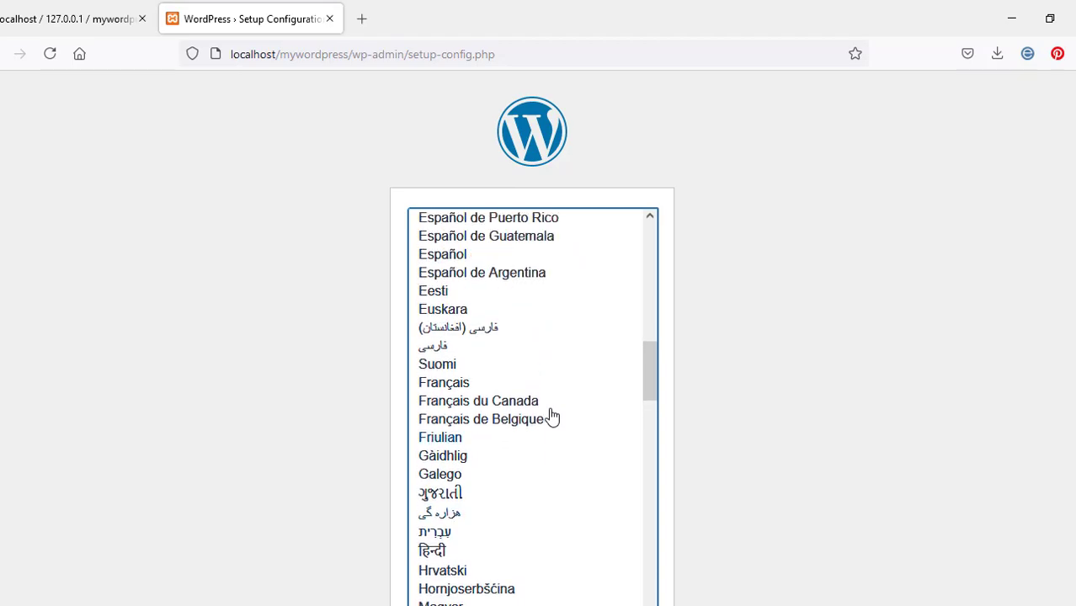
{"action": "scroll", "coordinate": [517, 252], "scroll_direction": "up", "scroll_amount": 5}
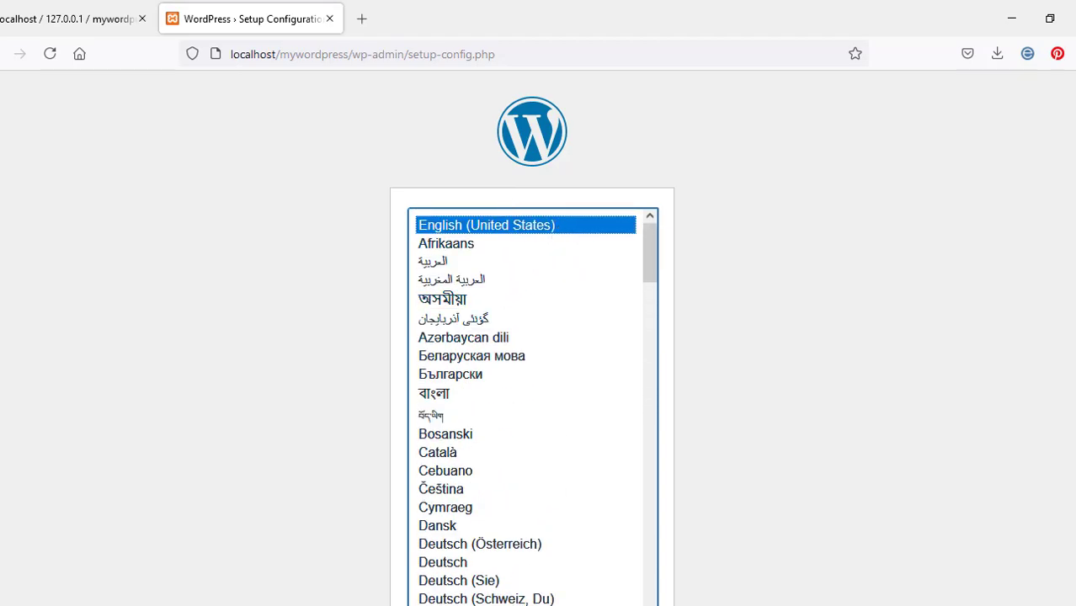
{"action": "scroll", "coordinate": [539, 337], "scroll_direction": "down", "scroll_amount": 2}
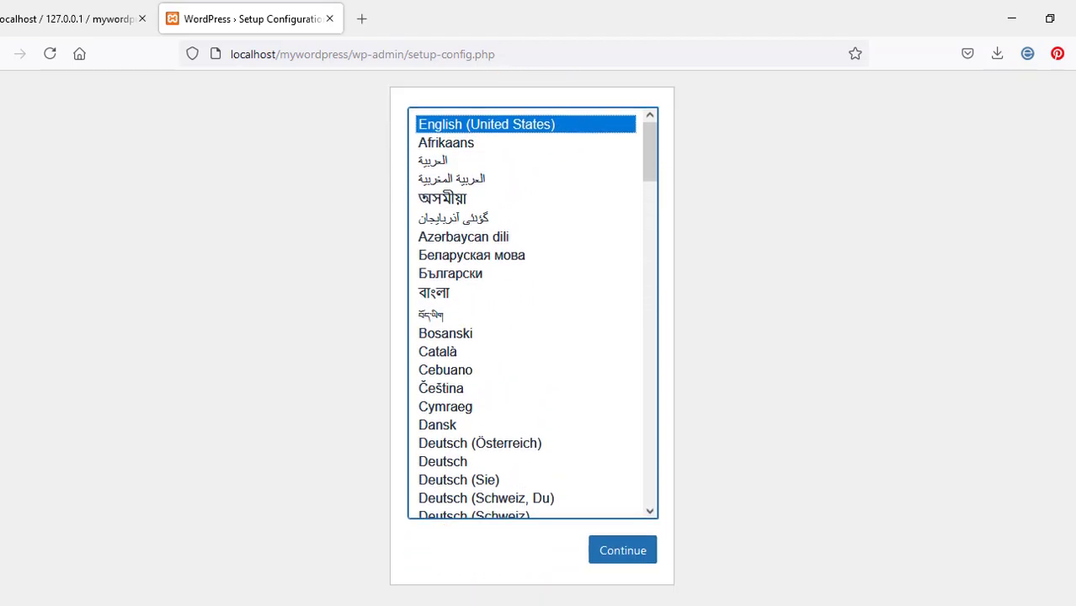
{"action": "left_click", "coordinate": [620, 554]}
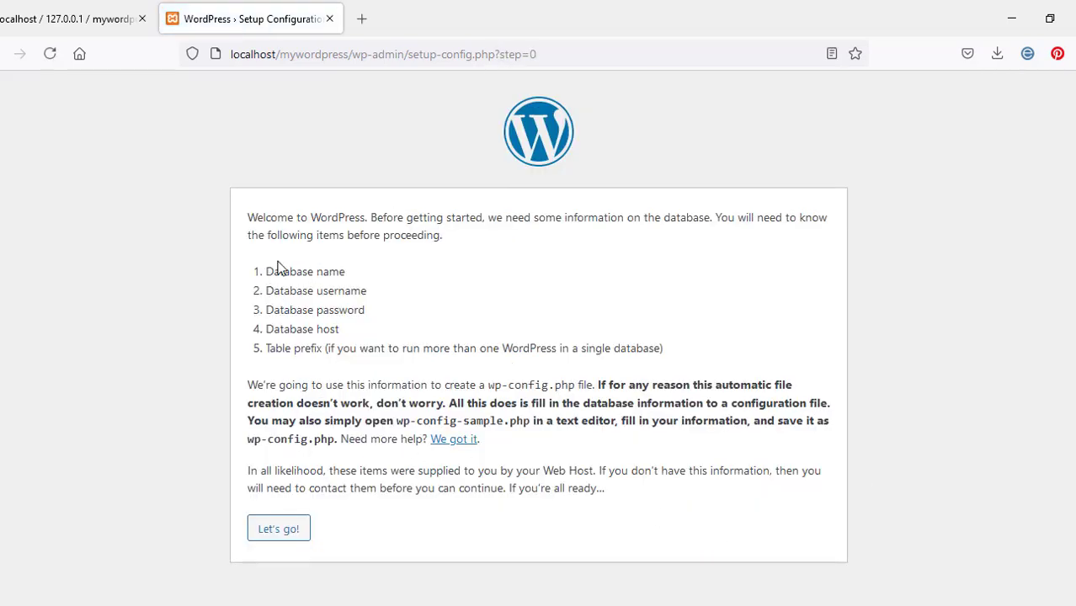
Review the required database details on the welcome page and proceed with Let's go!
{"action": "left_click_drag", "start_coordinate": [267, 272], "coordinate": [354, 280]}
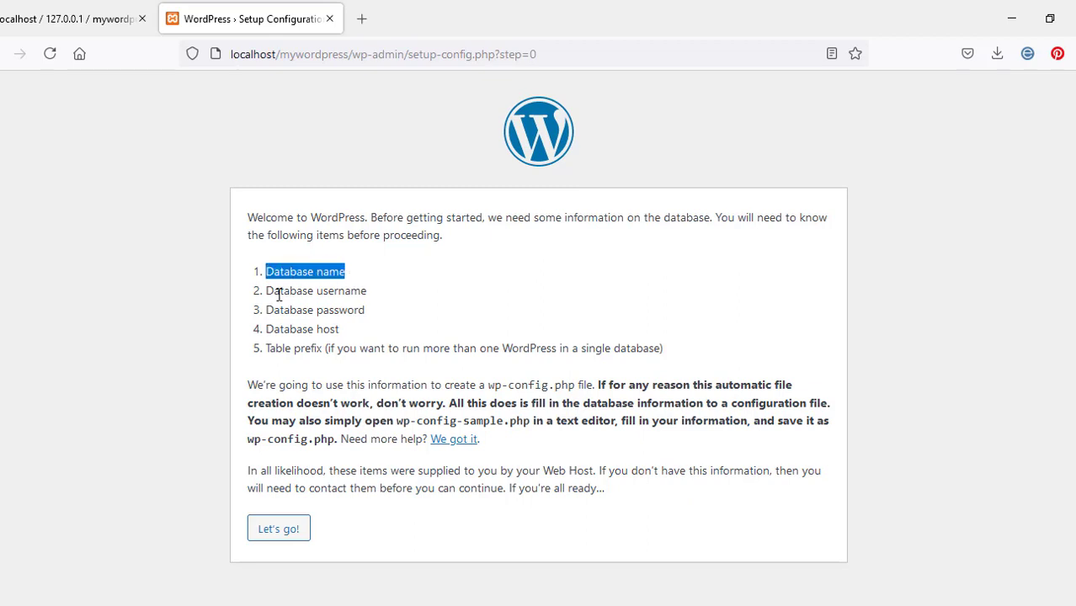
{"action": "left_click_drag", "start_coordinate": [267, 292], "coordinate": [350, 292]}
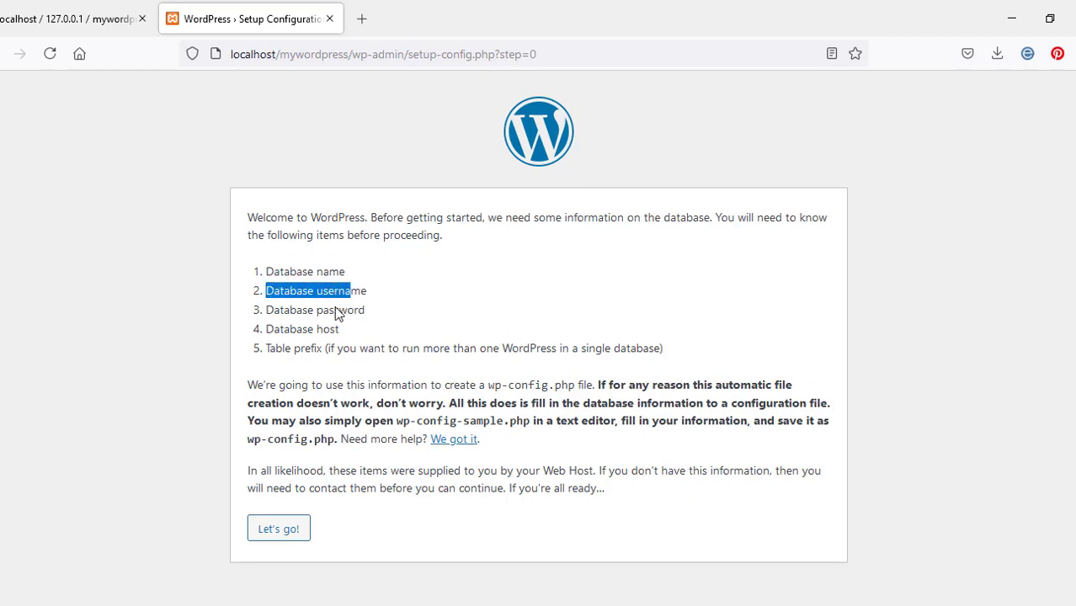
{"action": "left_click_drag", "start_coordinate": [268, 310], "coordinate": [340, 330]}
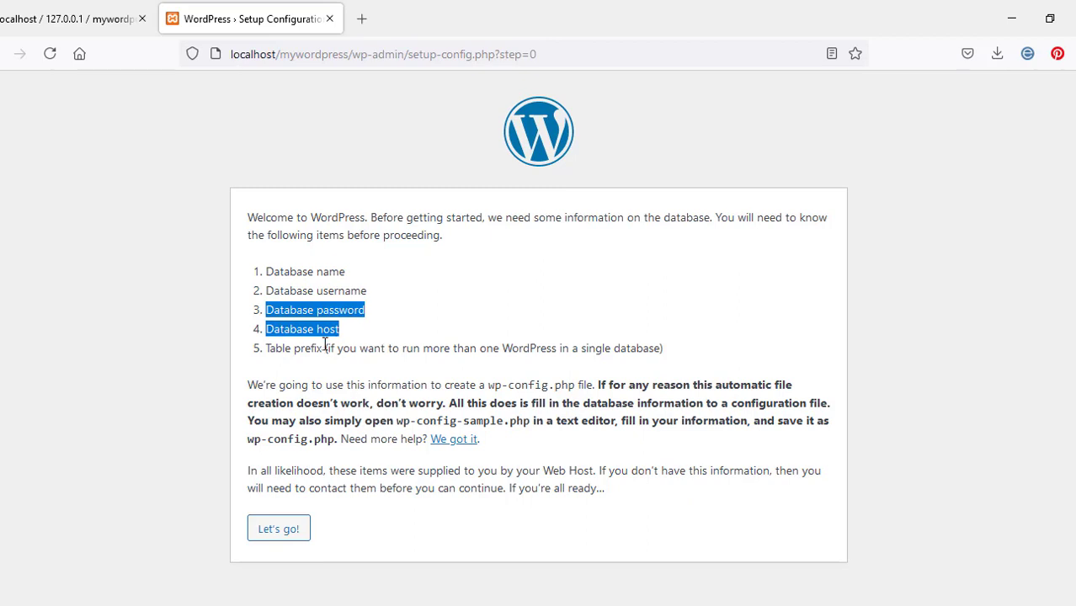
{"action": "left_click_drag", "start_coordinate": [268, 349], "coordinate": [679, 365]}
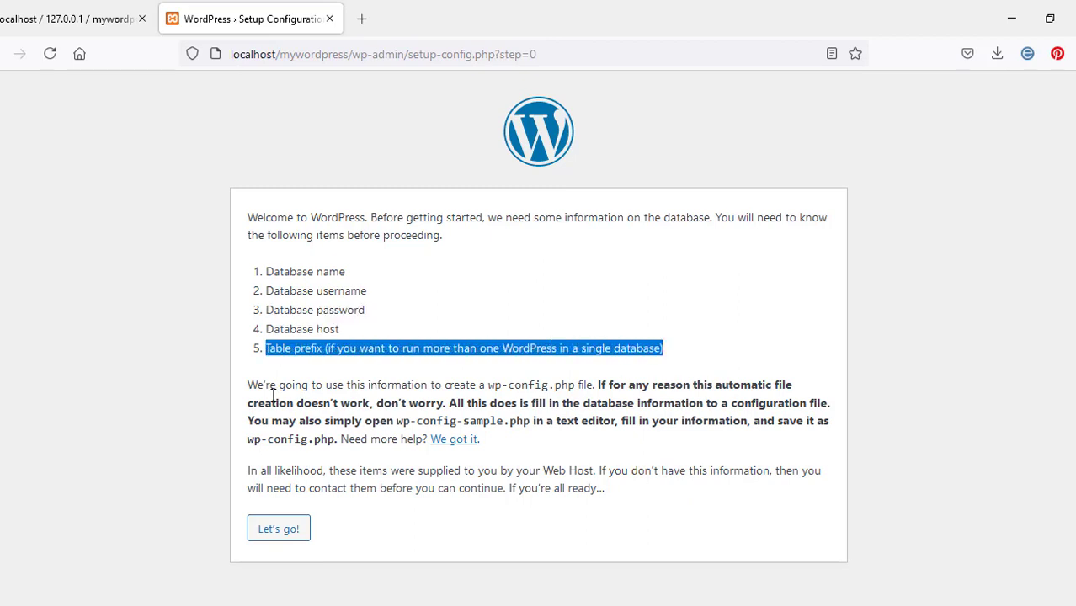
{"action": "left_click", "coordinate": [173, 353]}
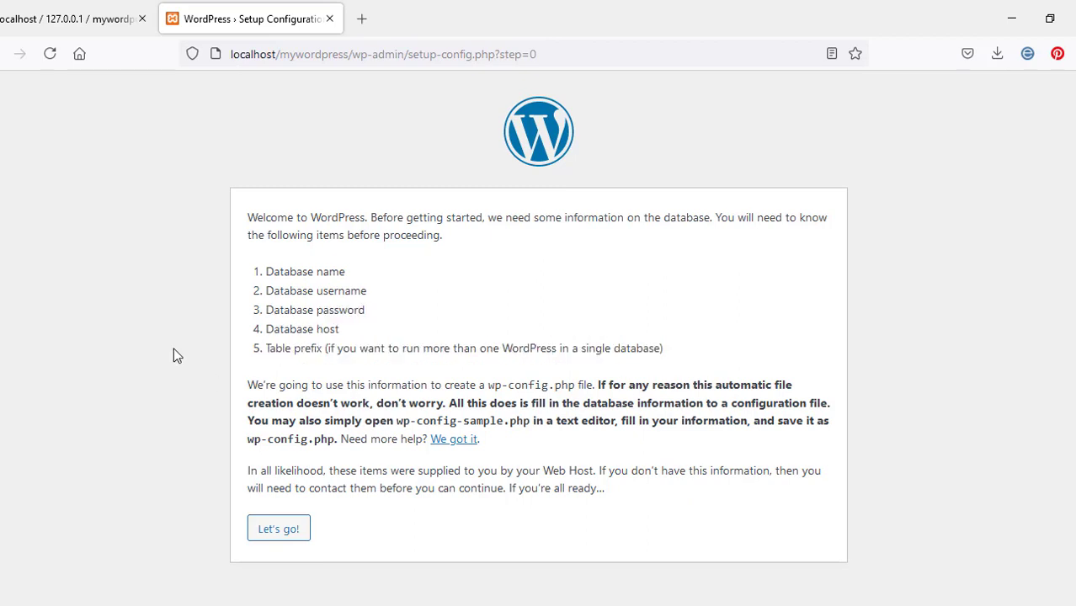
{"action": "left_click", "coordinate": [277, 534]}
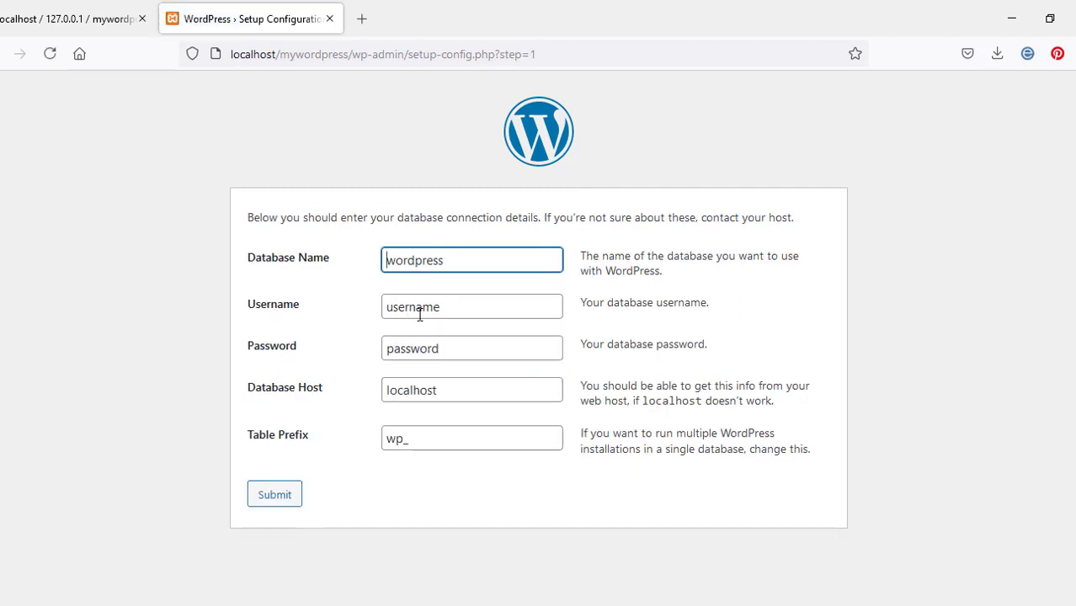
Enter database name mywordpress, username root and a blank password.
{"action": "left_click_drag", "start_coordinate": [452, 260], "coordinate": [349, 262]}
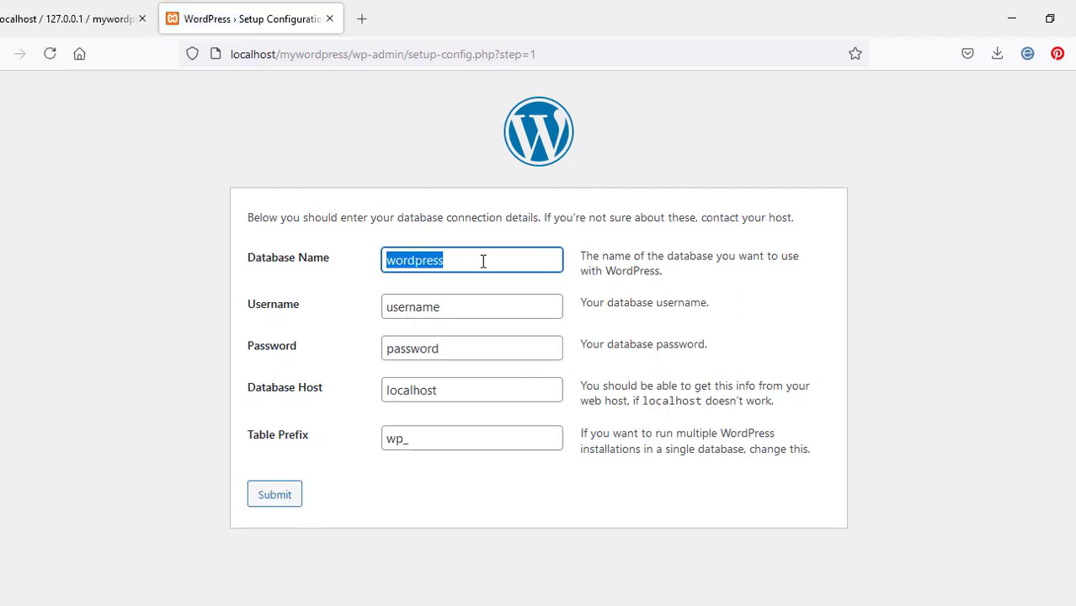
{"action": "key", "text": "BackSpace"}
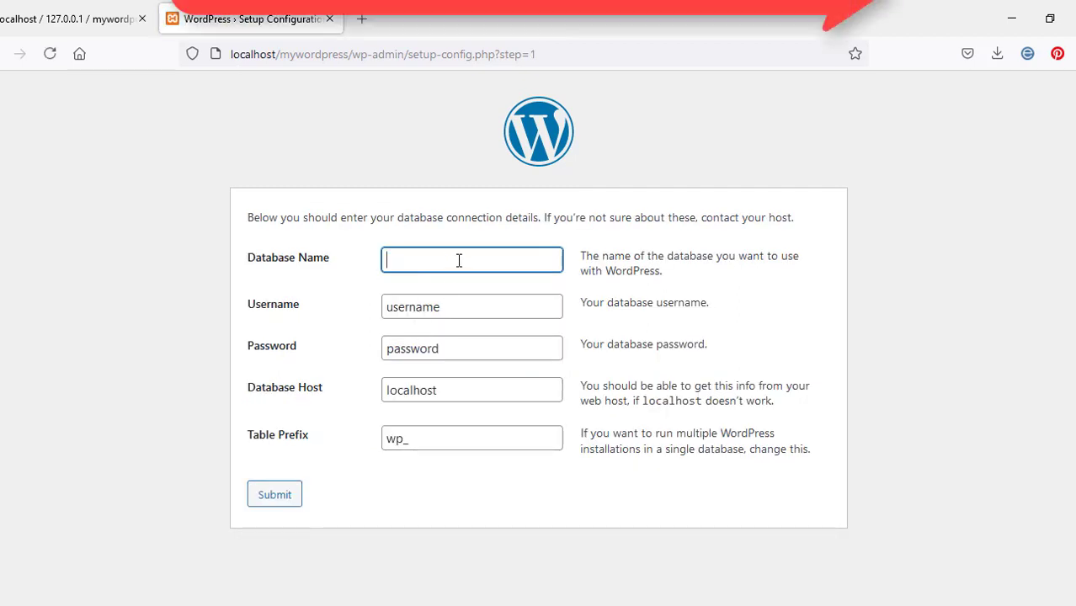
{"action": "right_click", "coordinate": [421, 261]}
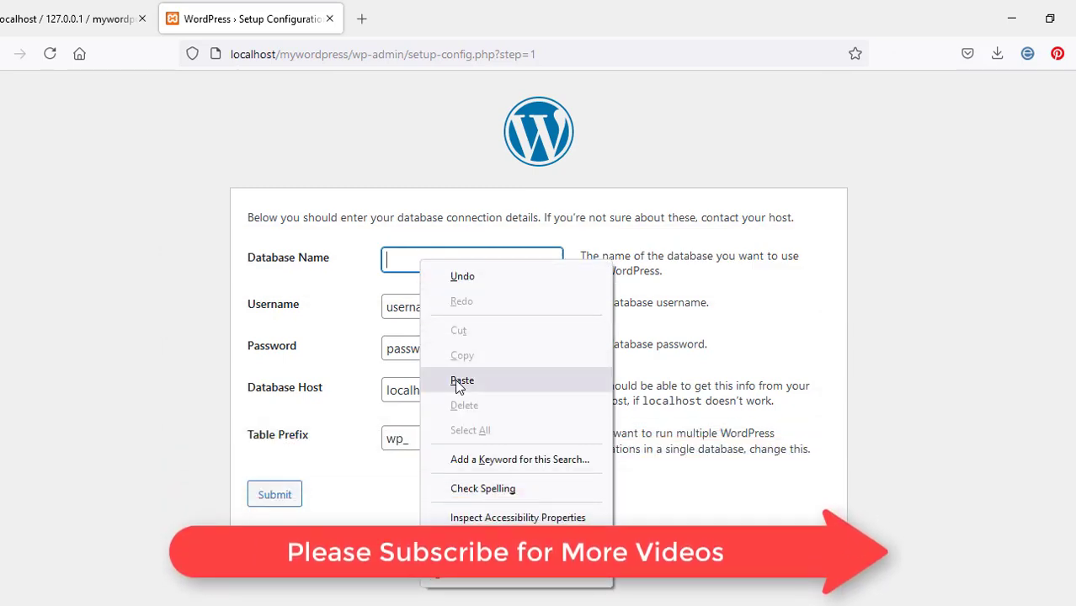
{"action": "left_click", "coordinate": [462, 380]}
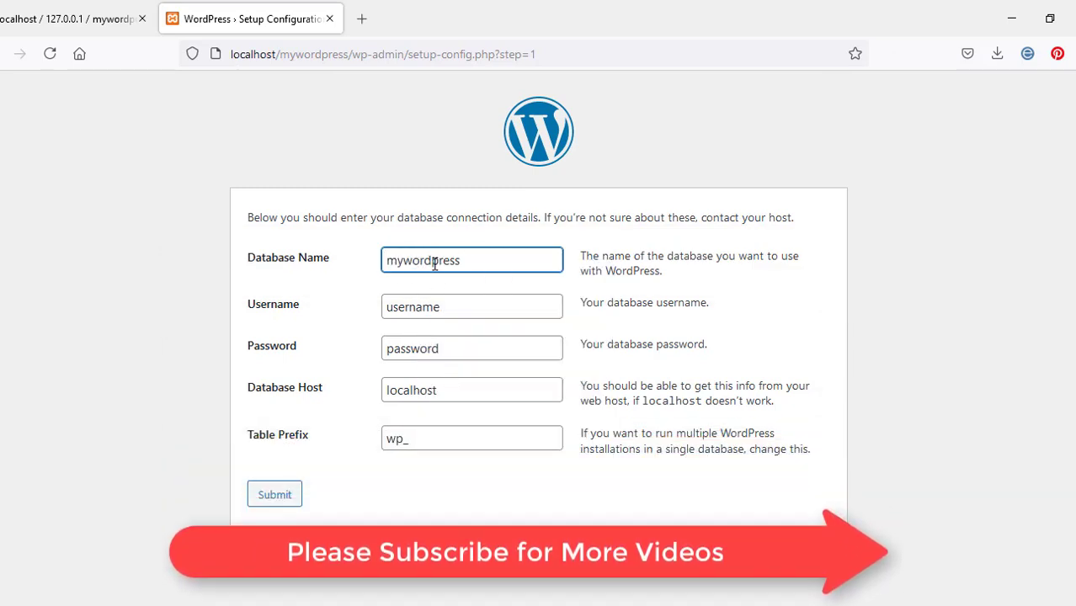
{"action": "left_click", "coordinate": [454, 307]}
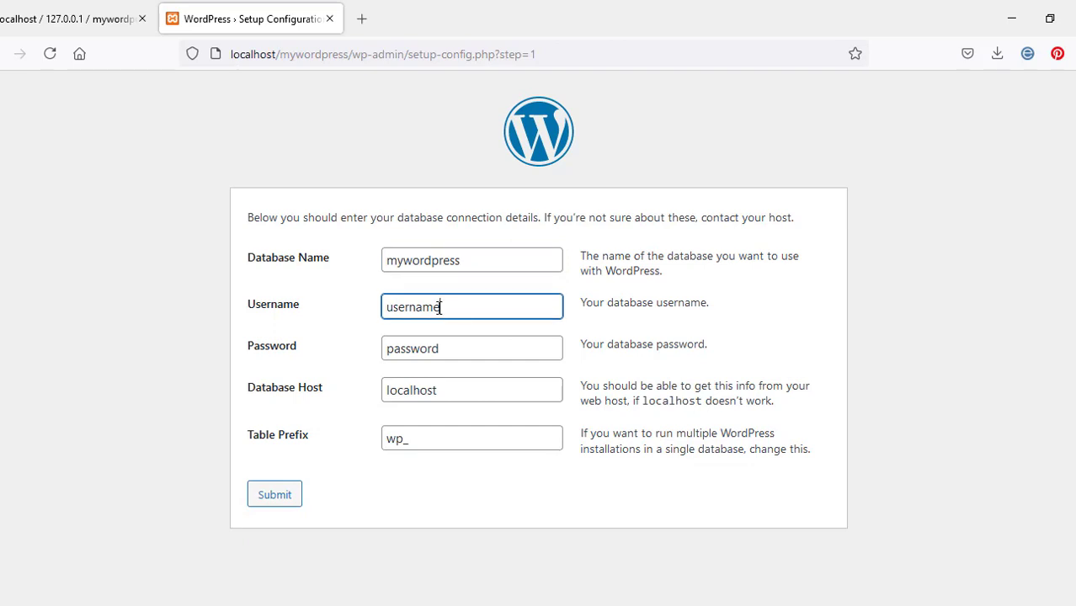
{"action": "left_click_drag", "start_coordinate": [439, 308], "coordinate": [380, 307]}
{"action": "type", "text": "ro"}
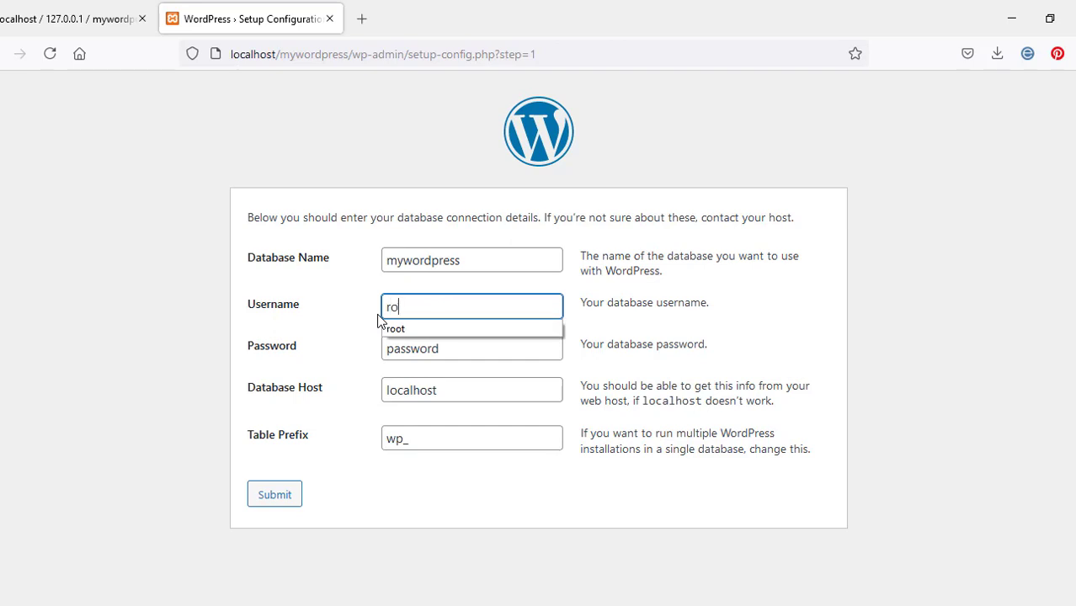
{"action": "type", "text": "o"}
{"action": "left_click", "coordinate": [397, 329]}
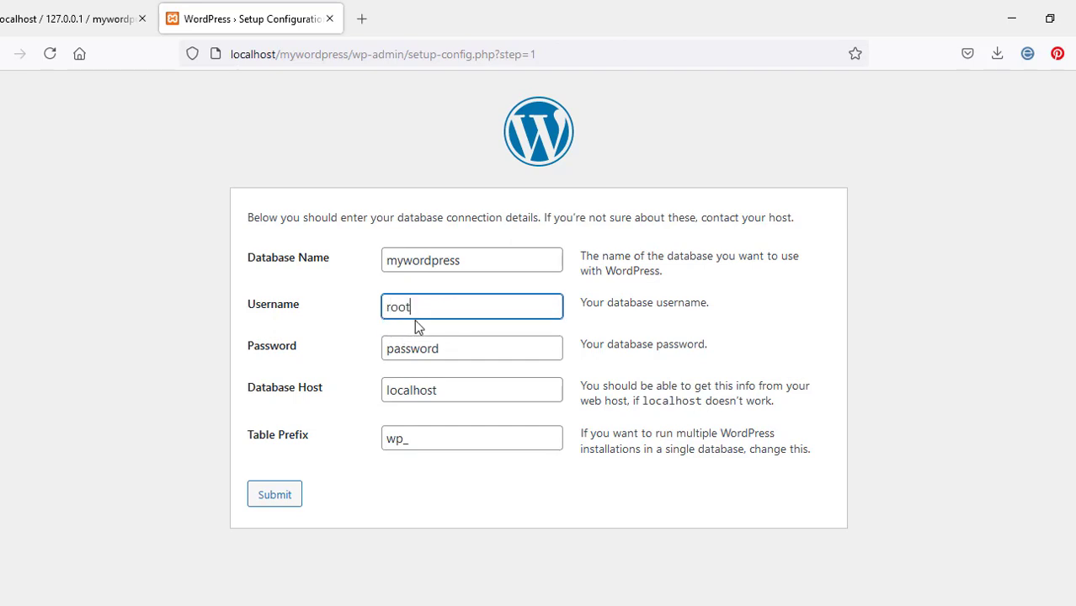
{"action": "left_click", "coordinate": [414, 348]}
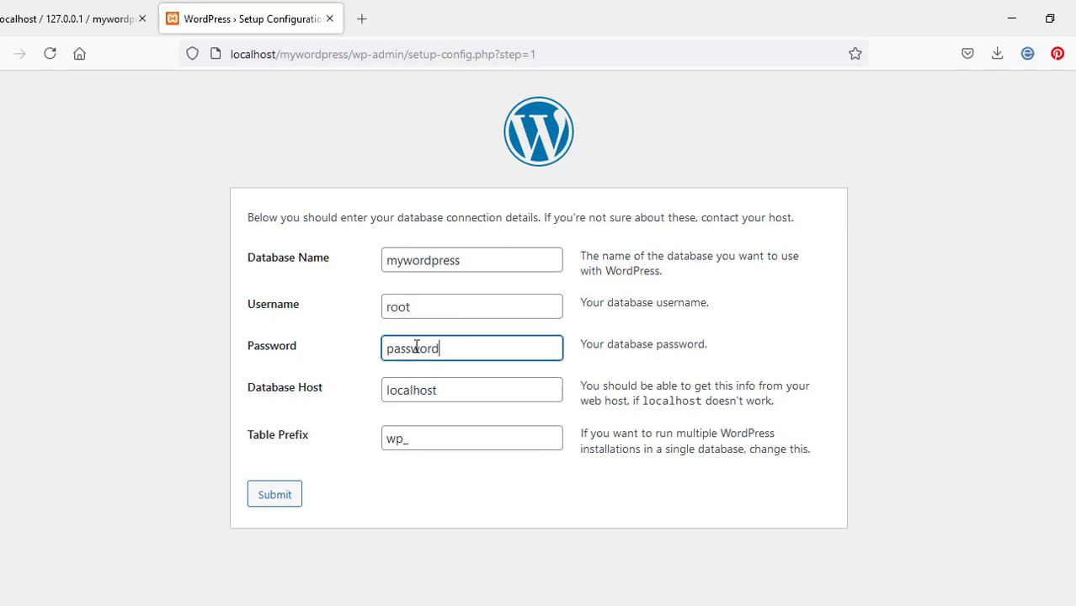
{"action": "double_click", "coordinate": [413, 348]}
{"action": "key", "text": "BackSpace"}
Keep host localhost, set table prefix wp_137wp, submit, and run the installation.
{"action": "left_click", "coordinate": [449, 395]}
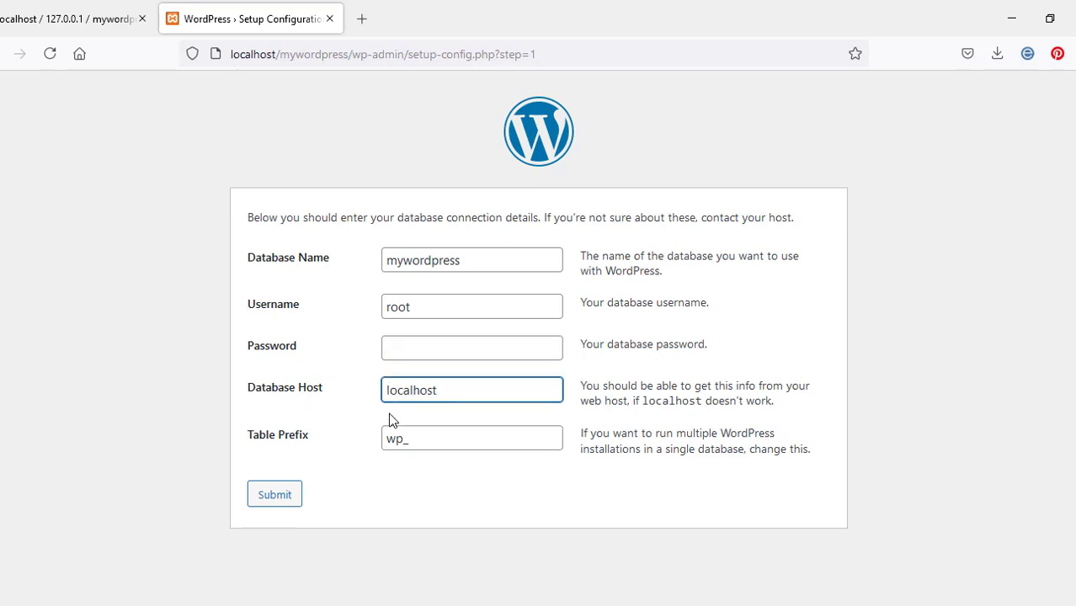
{"action": "left_click", "coordinate": [433, 439]}
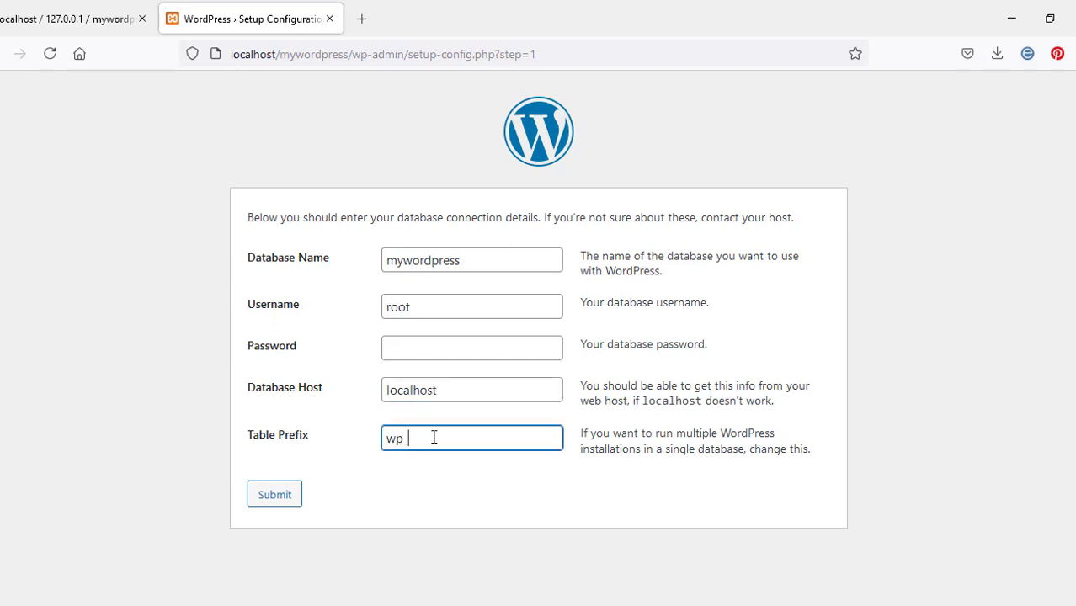
{"action": "type", "text": "1"}
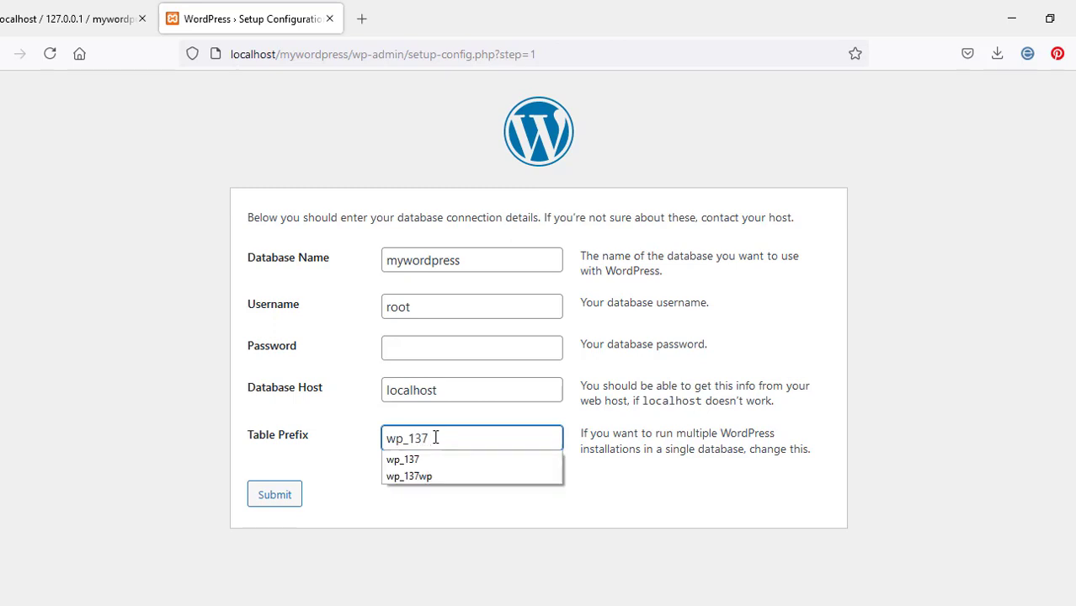
{"action": "type", "text": "37"}
{"action": "type", "text": "wp"}
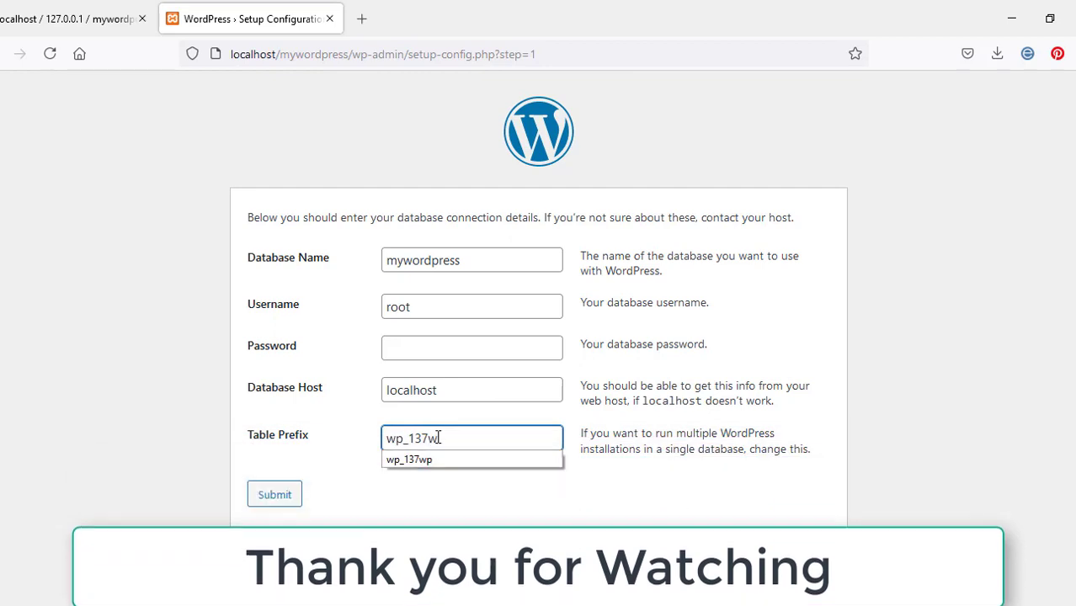
{"action": "left_click", "coordinate": [396, 497]}
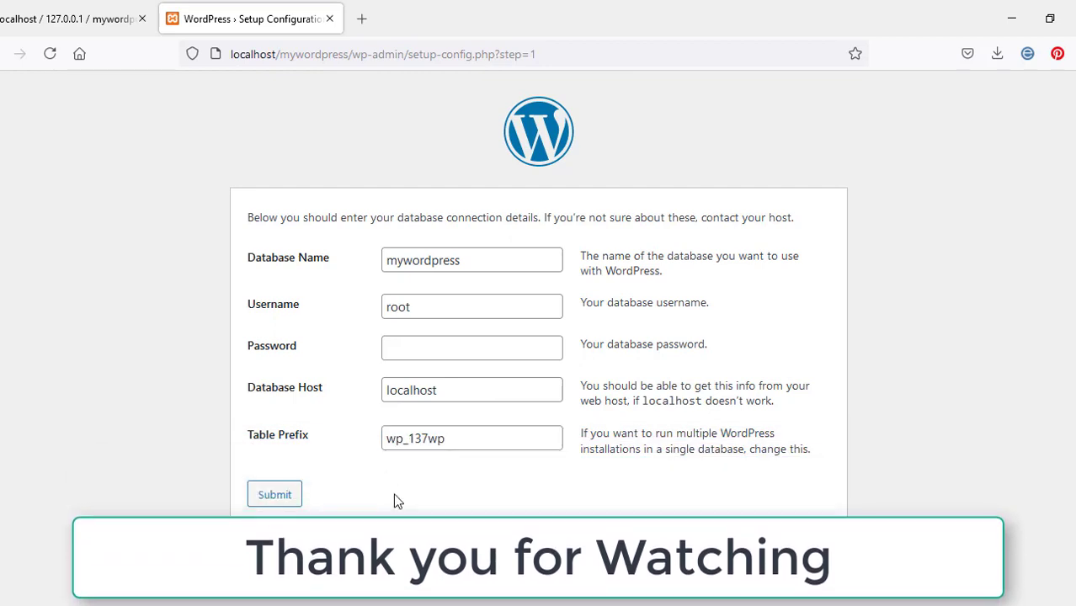
{"action": "left_click", "coordinate": [282, 499]}
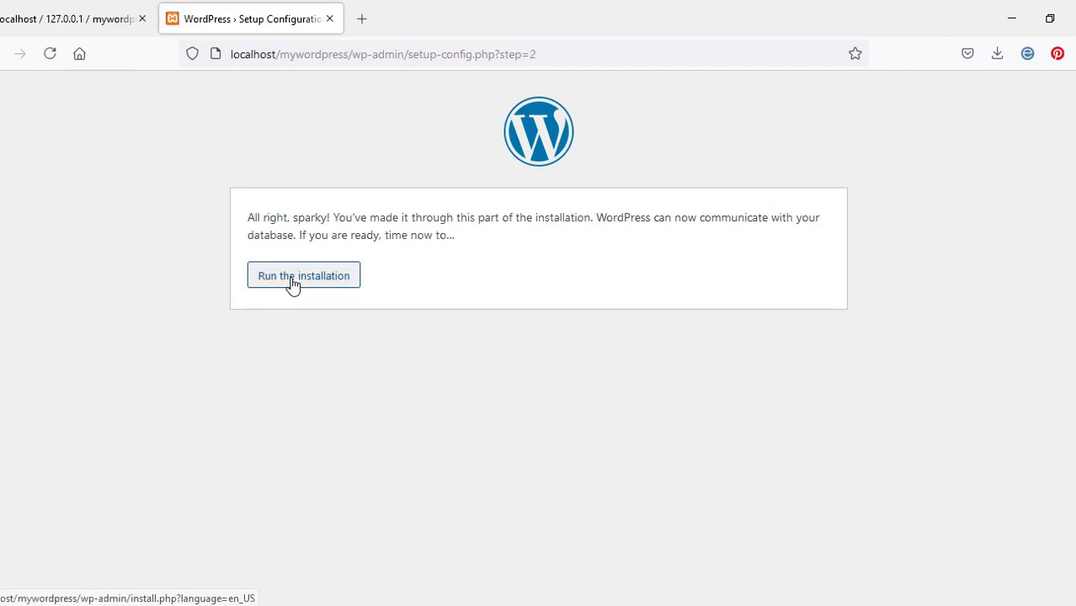
{"action": "left_click", "coordinate": [303, 288]}
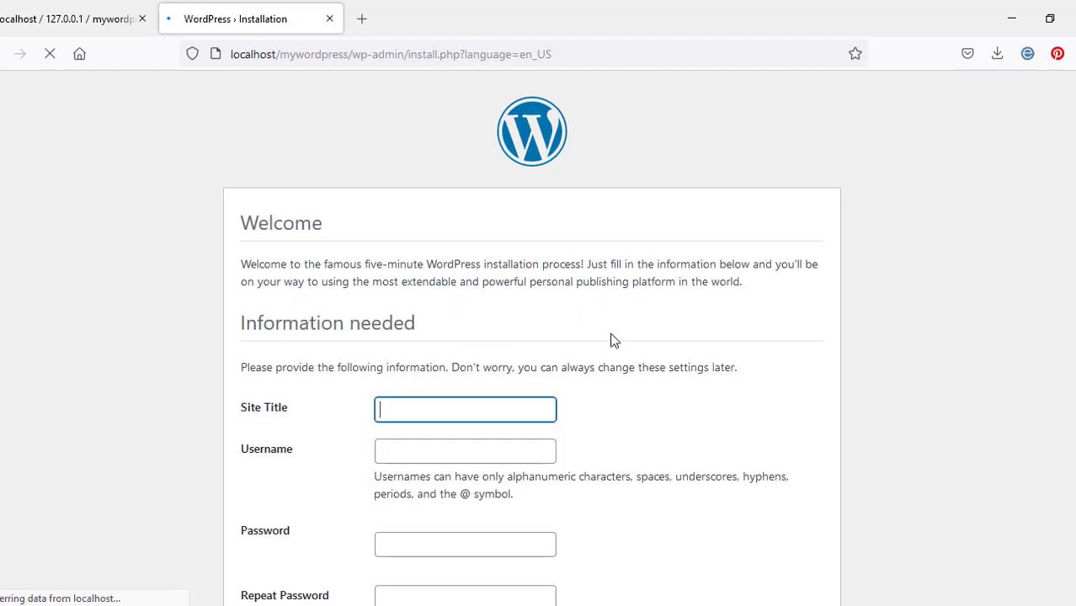
Complete the site title so it reads 'This is my First WordPress Site'.
{"action": "scroll", "coordinate": [641, 389], "scroll_direction": "down", "scroll_amount": 2}
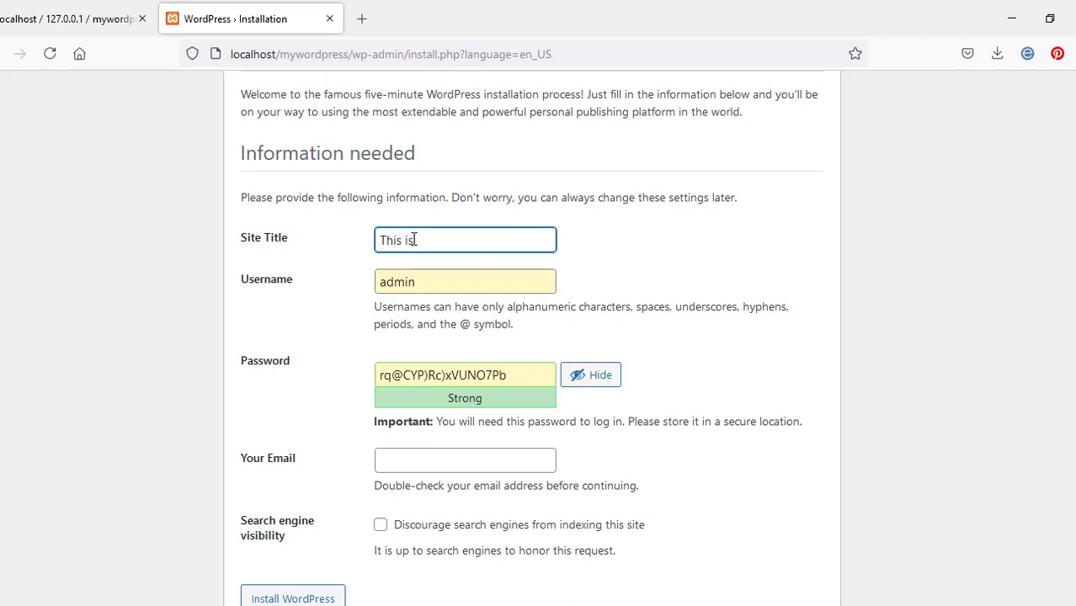
{"action": "type", "text": "my Firs"}
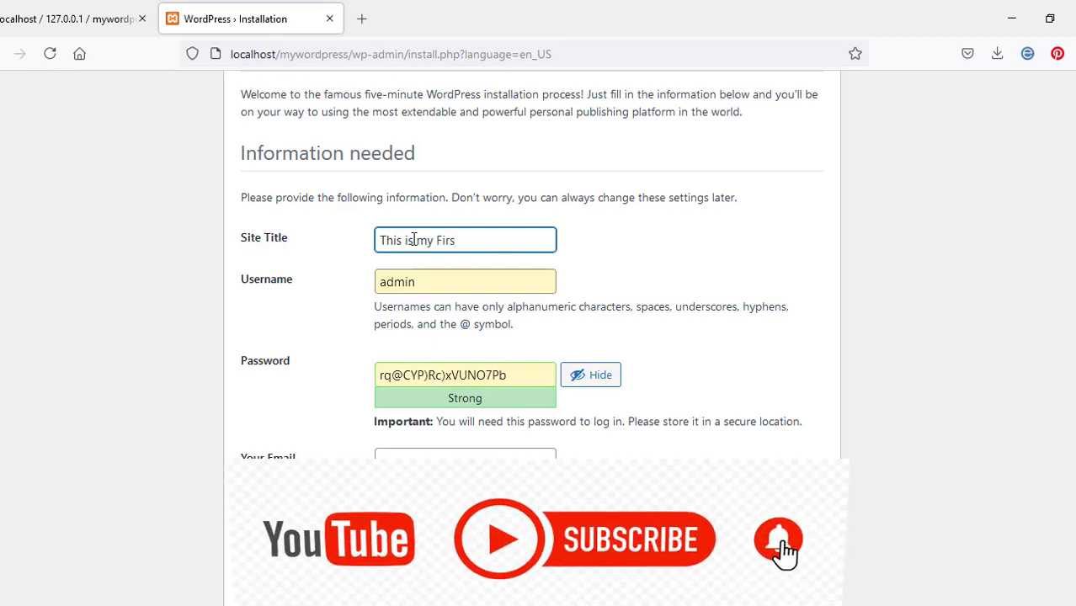
{"action": "type", "text": "t"}
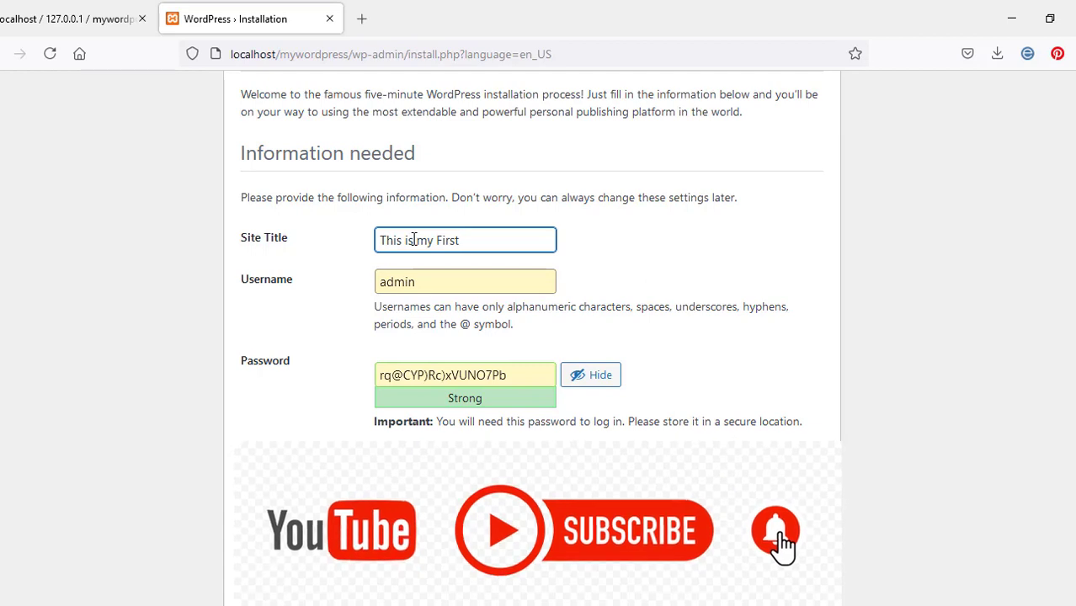
{"action": "type", "text": "WordPress Site"}
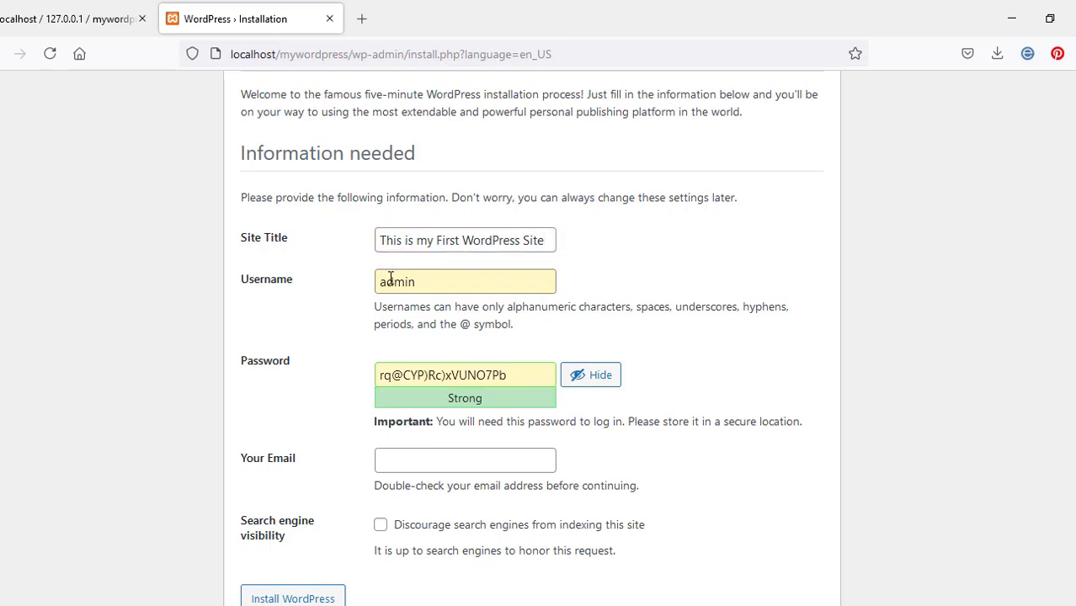
Keep username admin and replace the generated password with a short weak one, confirming its use.
{"action": "left_click", "coordinate": [431, 283]}
{"action": "left_click_drag", "start_coordinate": [430, 284], "coordinate": [376, 285]}
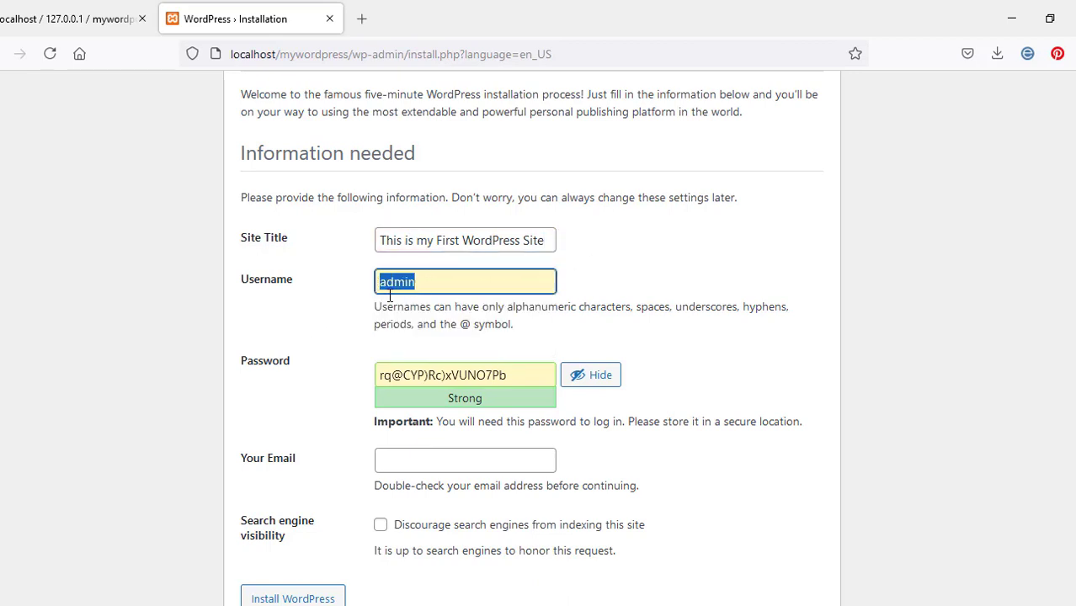
{"action": "left_click", "coordinate": [588, 269]}
{"action": "left_click_drag", "start_coordinate": [532, 370], "coordinate": [330, 408]}
{"action": "type", "text": "a"}
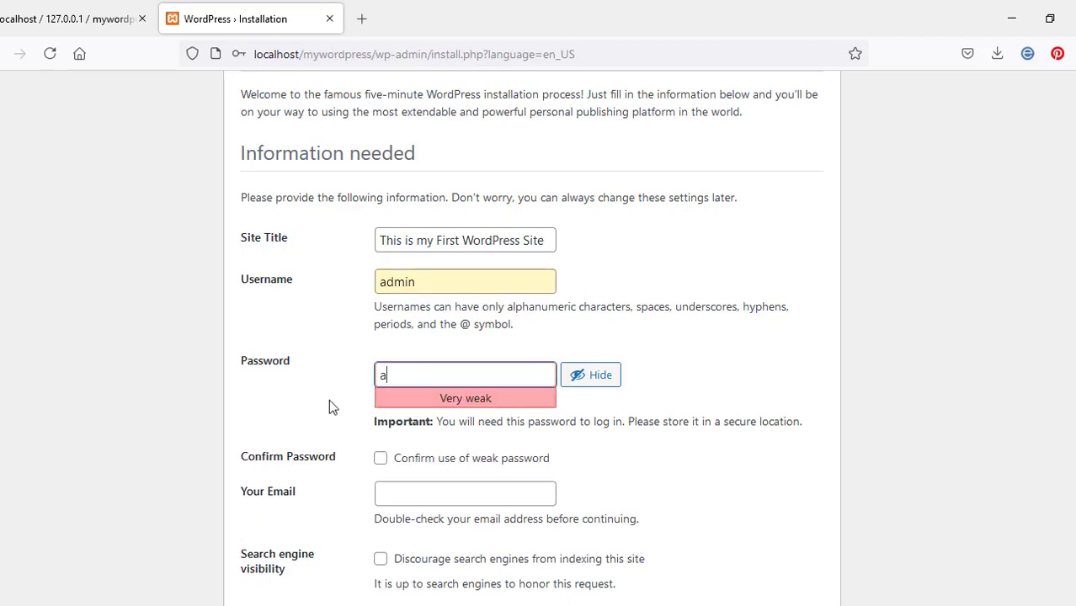
{"action": "type", "text": "dmin"}
{"action": "left_click", "coordinate": [605, 384]}
{"action": "left_click", "coordinate": [603, 381]}
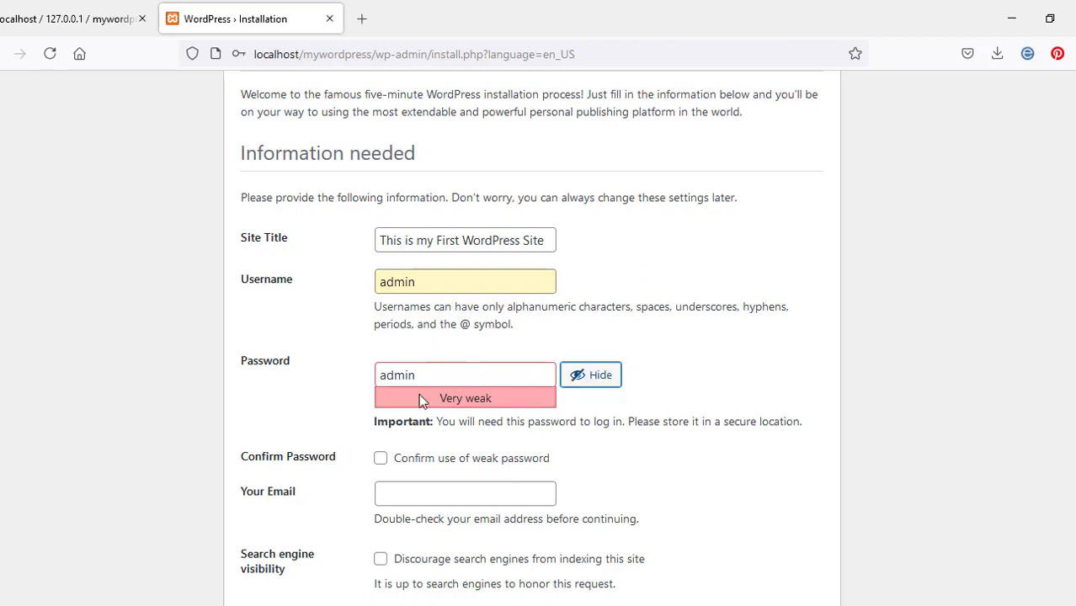
{"action": "left_click", "coordinate": [592, 374]}
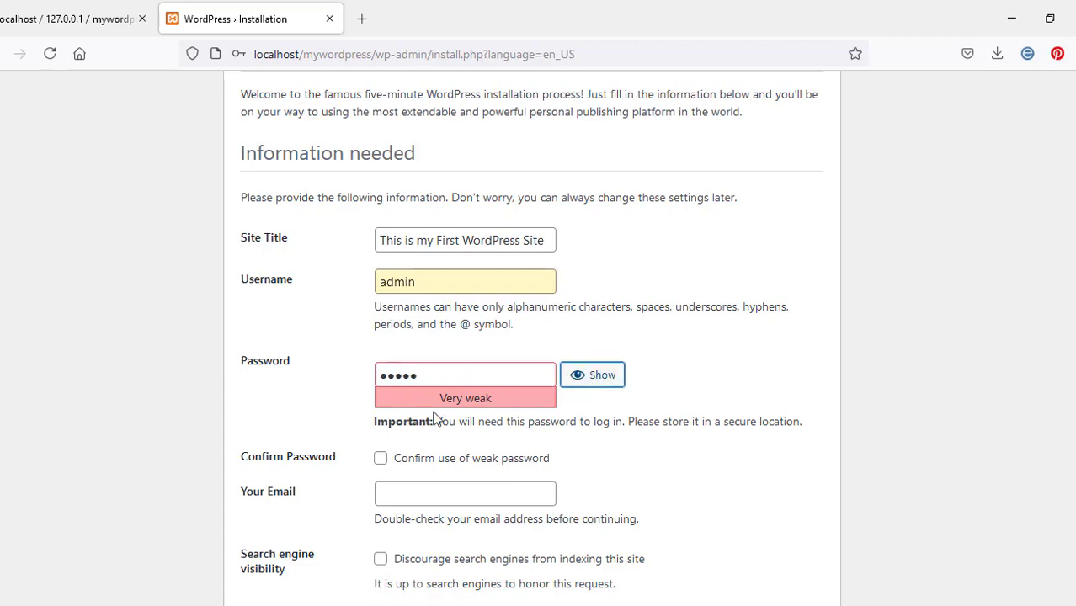
{"action": "left_click", "coordinate": [380, 461]}
Enter the administrator's e-mail and leave search engine indexing allowed.
{"action": "scroll", "coordinate": [513, 431], "scroll_direction": "down", "scroll_amount": 2}
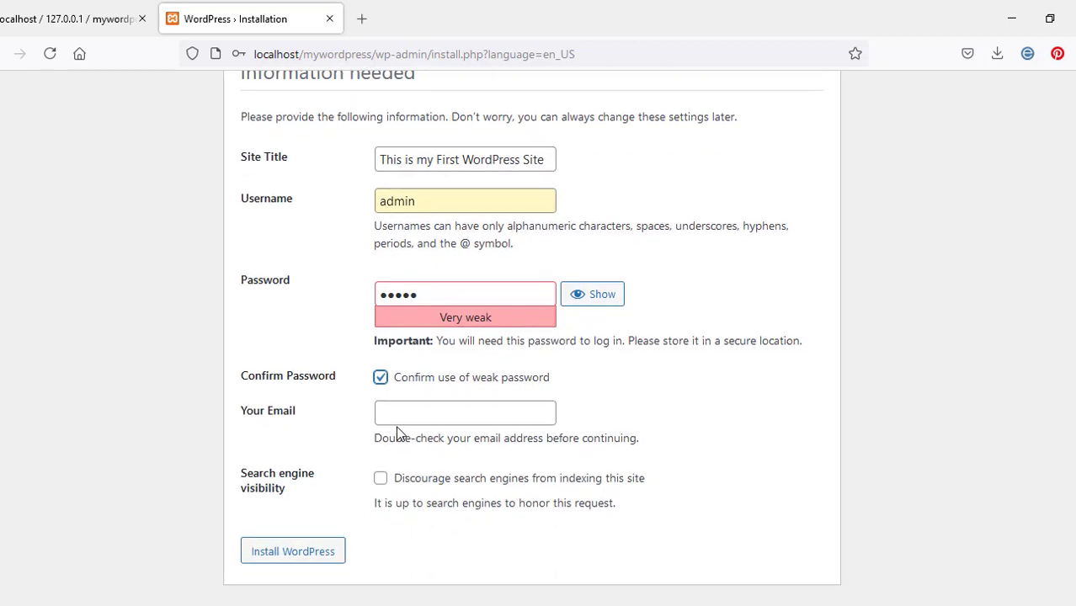
{"action": "left_click", "coordinate": [424, 417]}
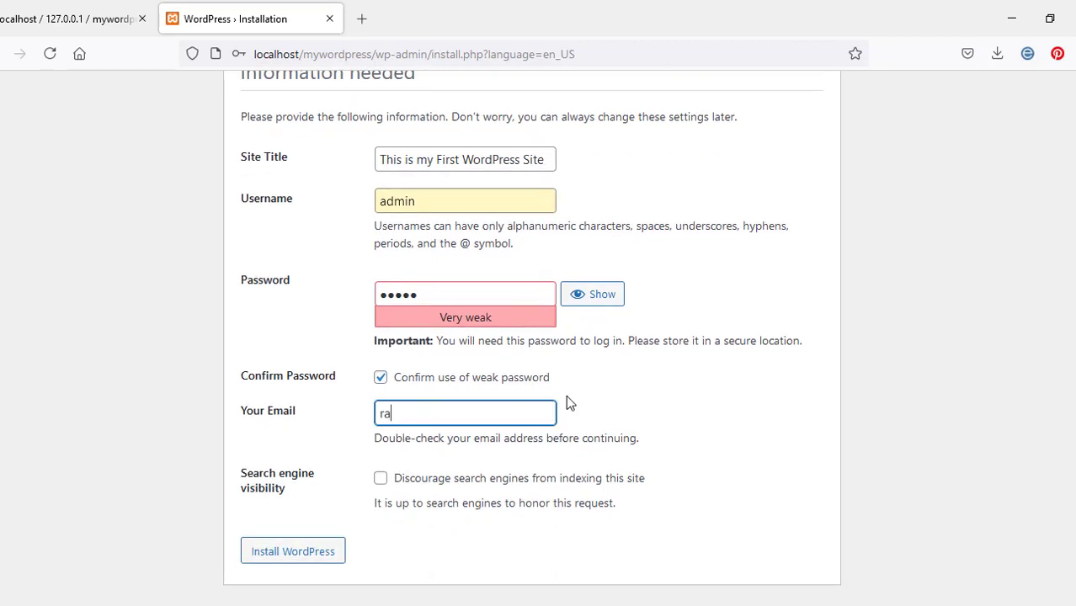
{"action": "type", "text": "rajib"}
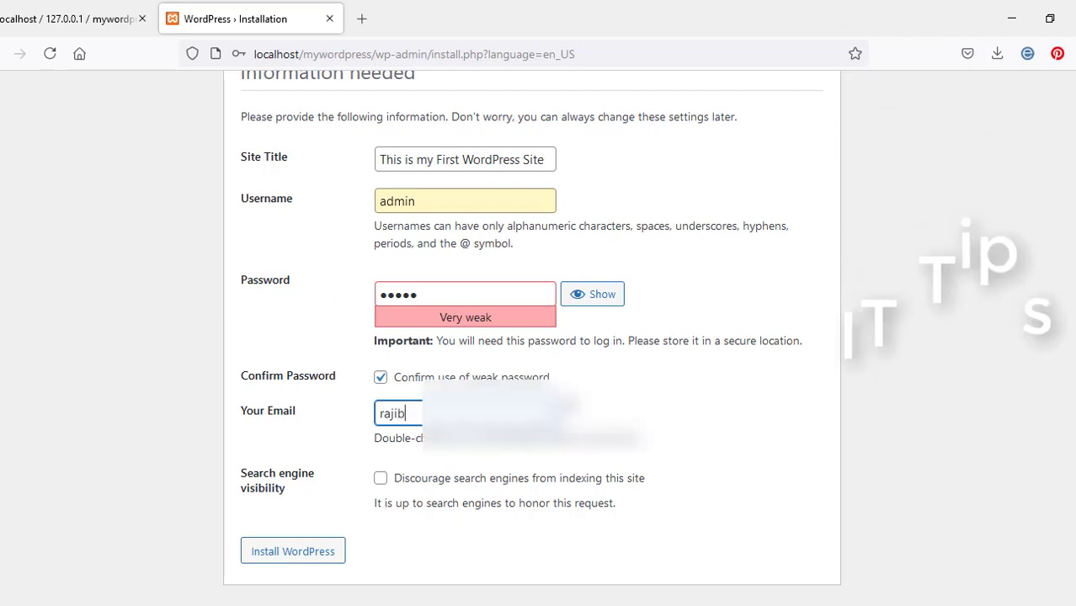
{"action": "type", "text": "cse"}
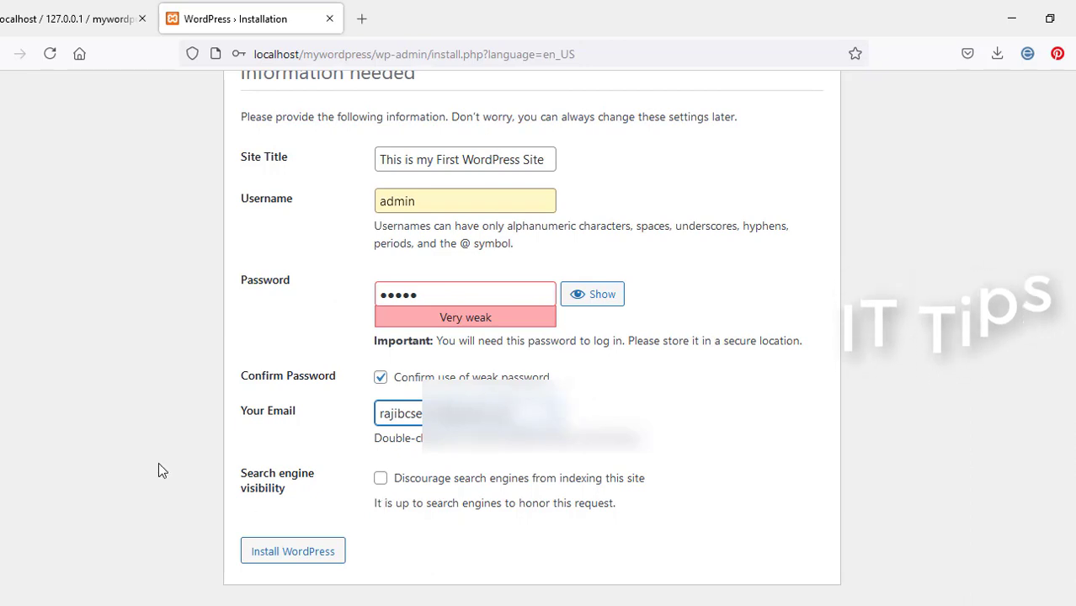
{"action": "left_click_drag", "start_coordinate": [240, 476], "coordinate": [645, 537]}
{"action": "left_click", "coordinate": [683, 503]}
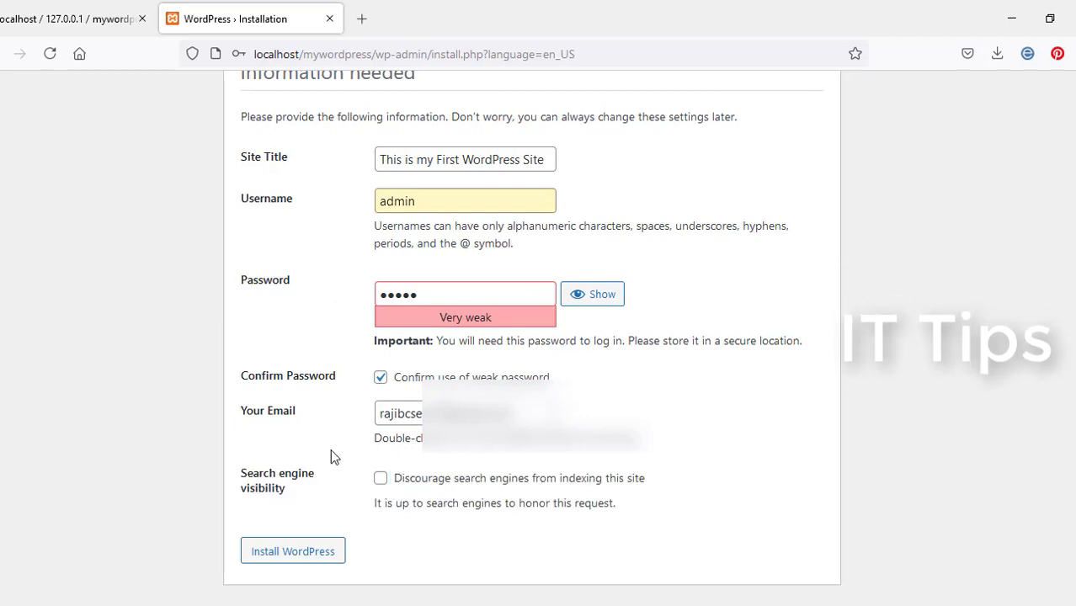
{"action": "left_click", "coordinate": [380, 477]}
{"action": "left_click", "coordinate": [384, 481]}
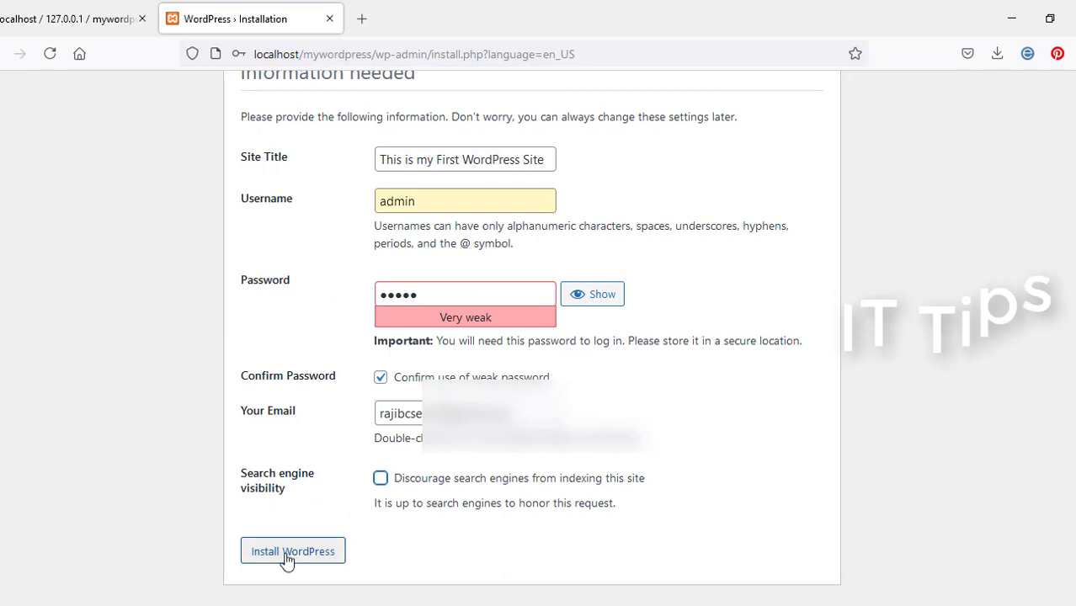
Run the installation with the Install WordPress button.
{"action": "left_click", "coordinate": [320, 551]}
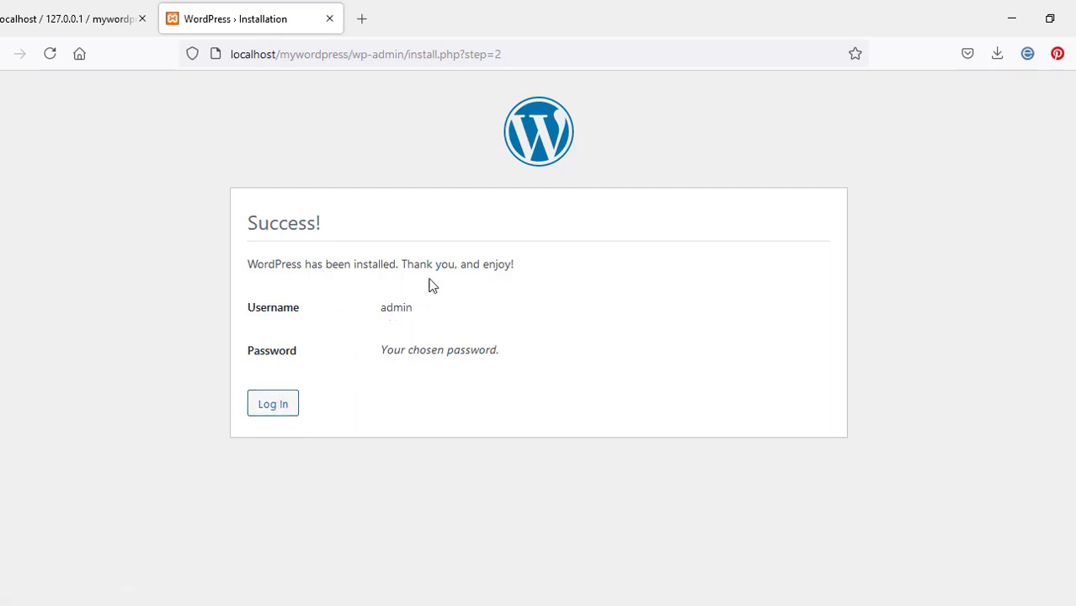
Log in as admin with Remember Me ticked to reach the Dashboard.
{"action": "left_click", "coordinate": [279, 407]}
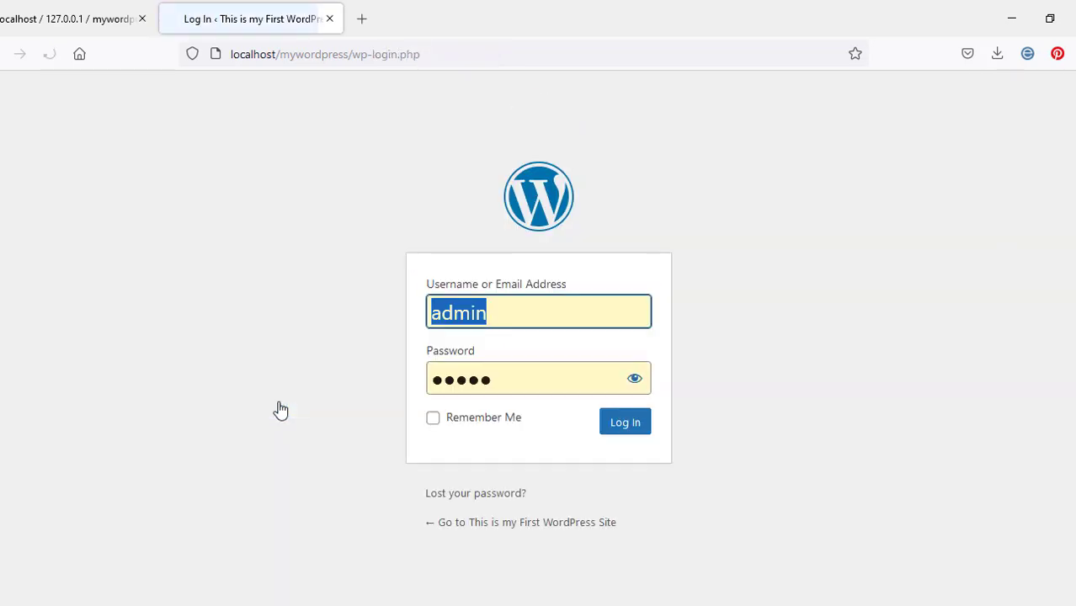
{"action": "left_click", "coordinate": [492, 315]}
{"action": "left_click_drag", "start_coordinate": [499, 315], "coordinate": [407, 325]}
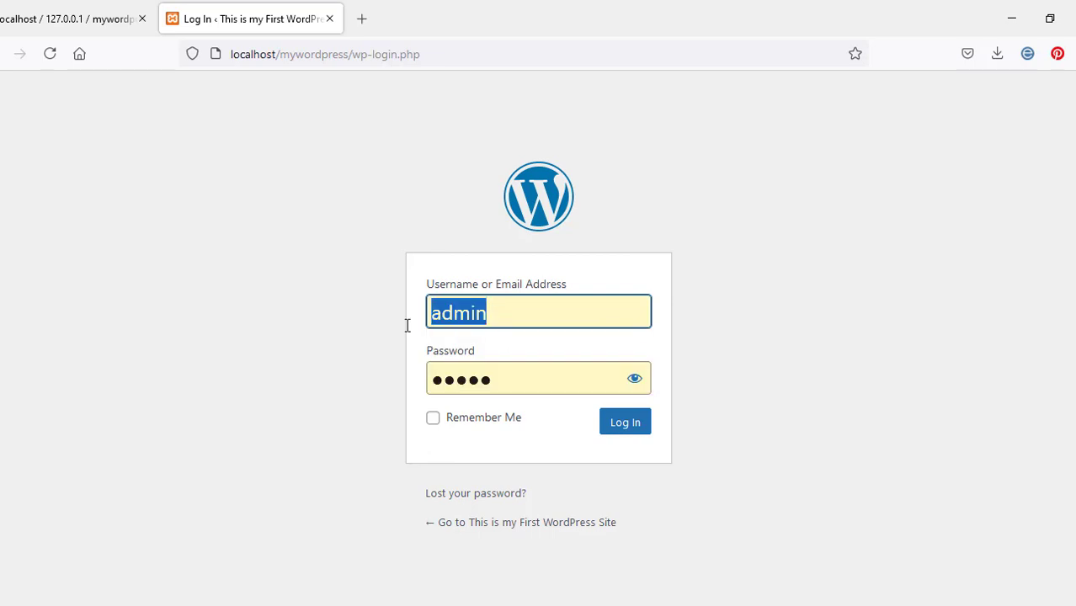
{"action": "left_click", "coordinate": [634, 379]}
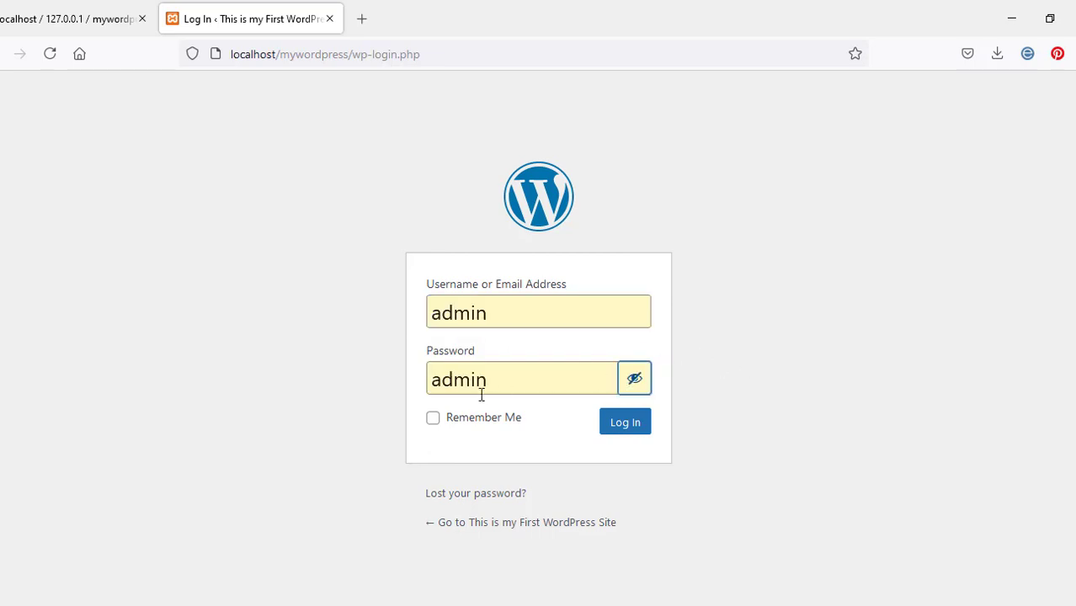
{"action": "left_click", "coordinate": [443, 425]}
{"action": "left_click", "coordinate": [616, 424]}
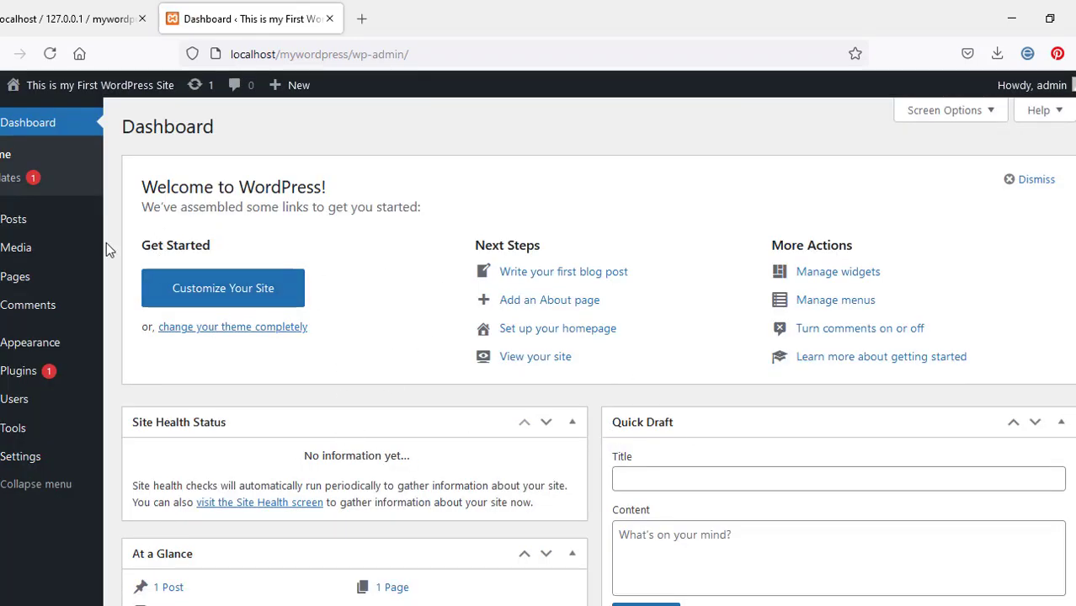
Open Visit Site from the admin bar in a new tab and switch to it.
{"action": "scroll", "coordinate": [522, 290], "scroll_direction": "down", "scroll_amount": 4}
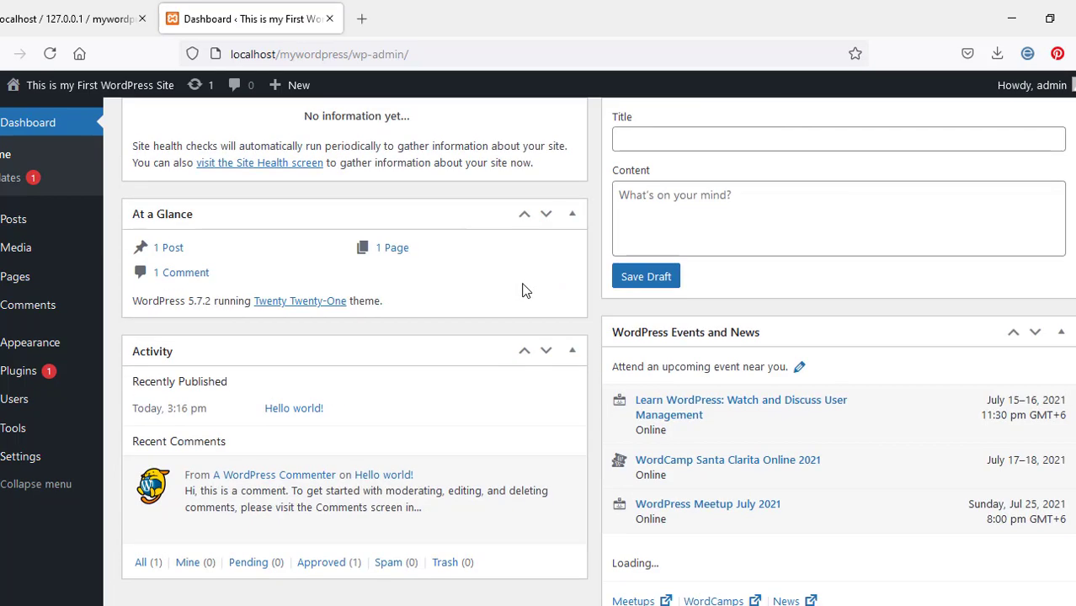
{"action": "scroll", "coordinate": [512, 414], "scroll_direction": "down", "scroll_amount": 1}
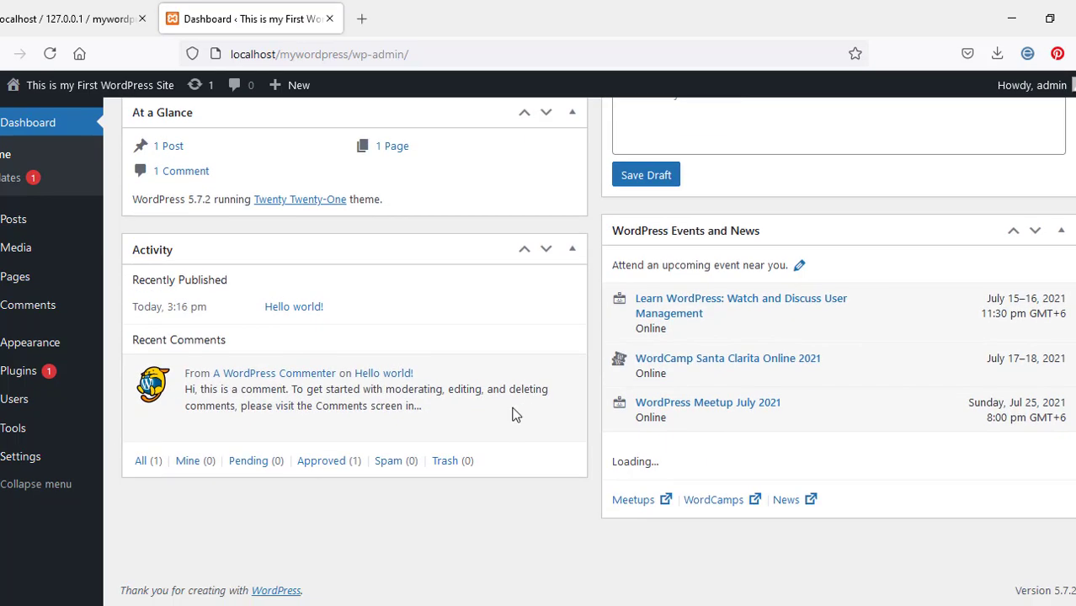
{"action": "scroll", "coordinate": [709, 425], "scroll_direction": "up", "scroll_amount": 4}
{"action": "scroll", "coordinate": [709, 424], "scroll_direction": "up", "scroll_amount": 1}
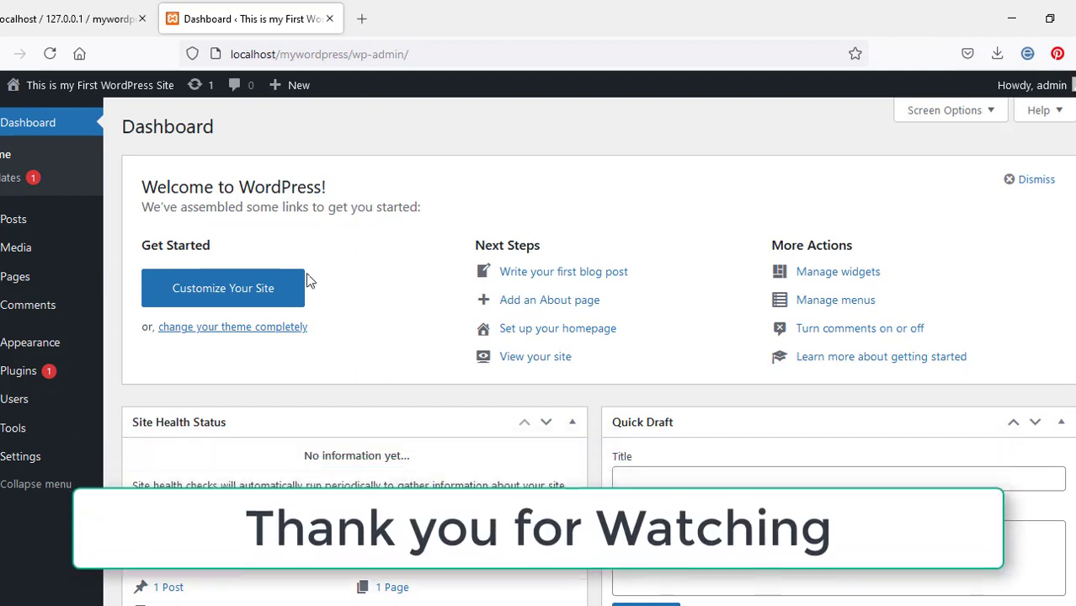
{"action": "mouse_move", "coordinate": [31, 85]}
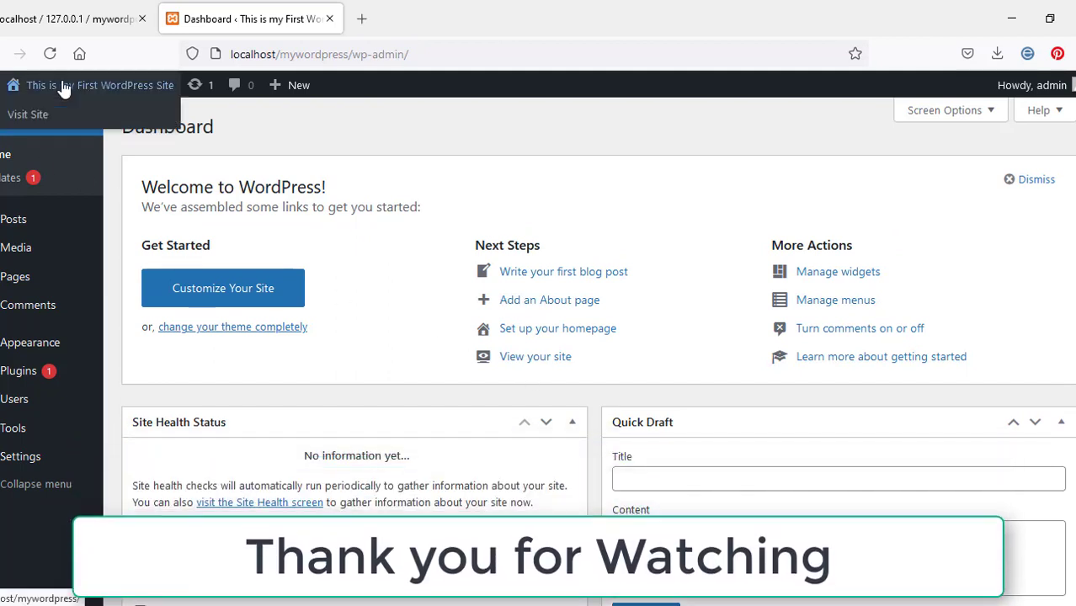
{"action": "right_click", "coordinate": [32, 118]}
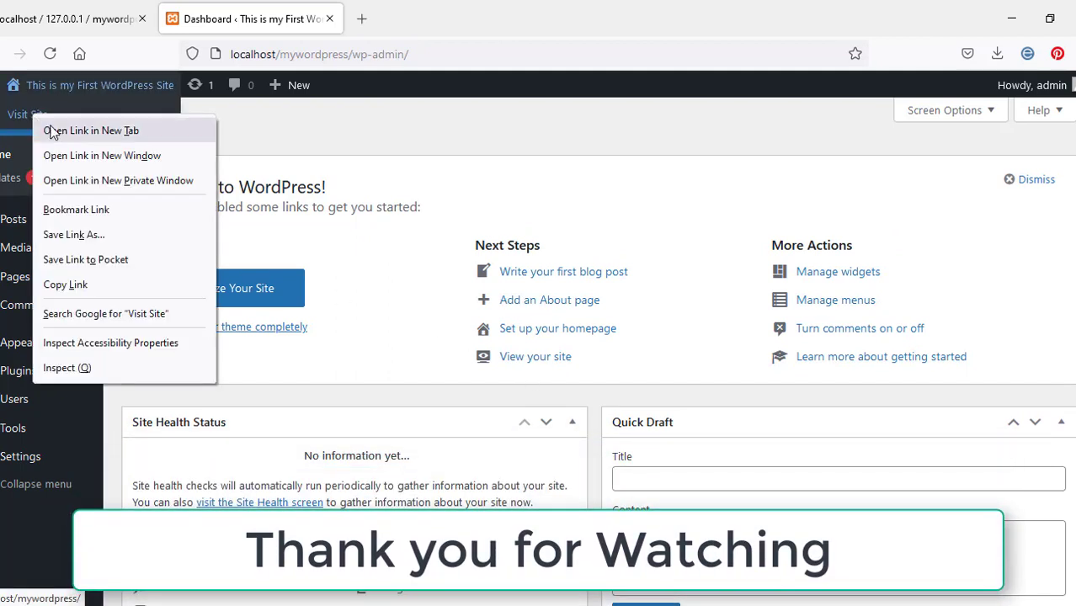
{"action": "left_click", "coordinate": [52, 133]}
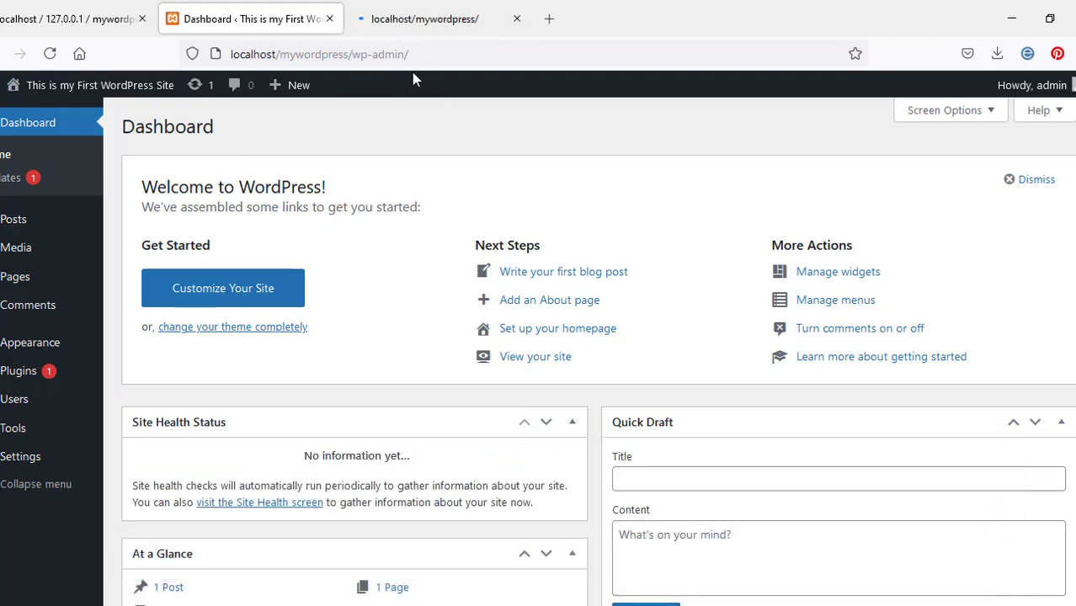
{"action": "mouse_move", "coordinate": [1049, 86]}
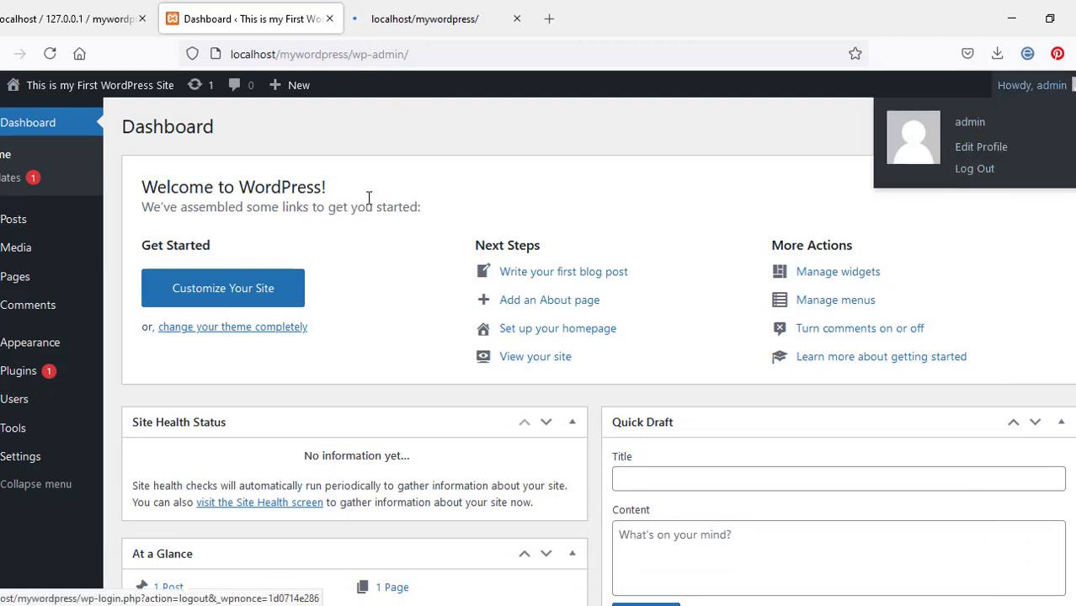
{"action": "left_click", "coordinate": [419, 24]}
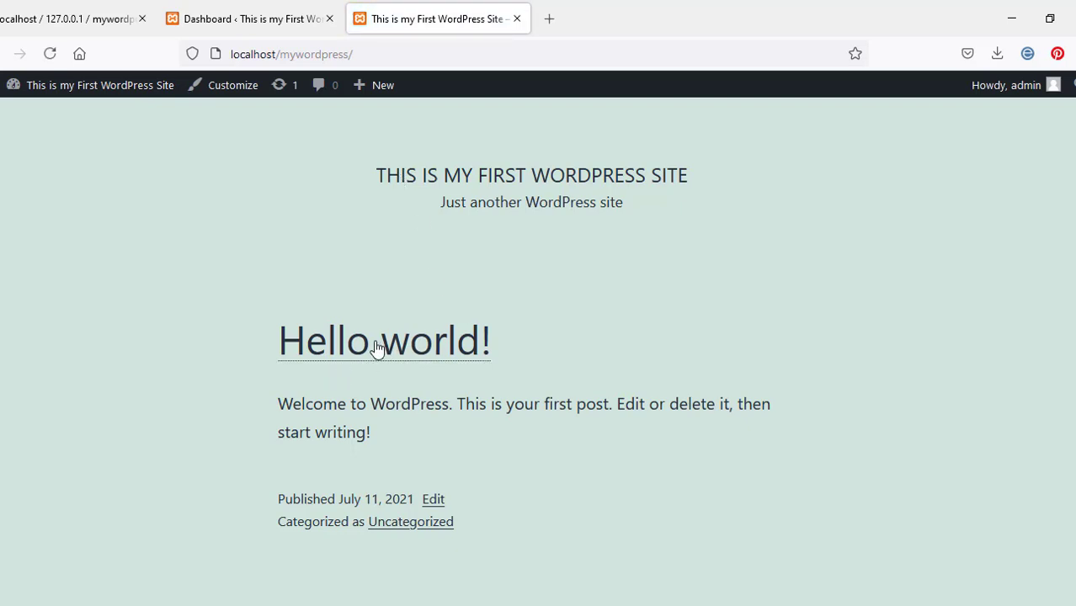
Scroll the front page's Hello world! post, then switch back to the Dashboard tab.
{"action": "scroll", "coordinate": [440, 338], "scroll_direction": "down", "scroll_amount": 7}
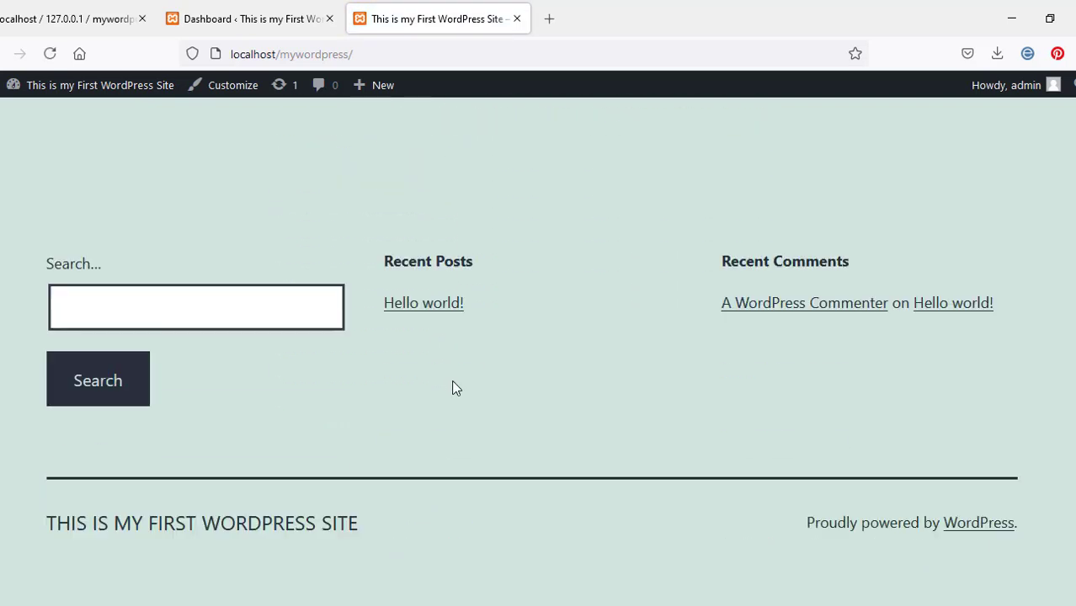
{"action": "scroll", "coordinate": [744, 436], "scroll_direction": "up", "scroll_amount": 8}
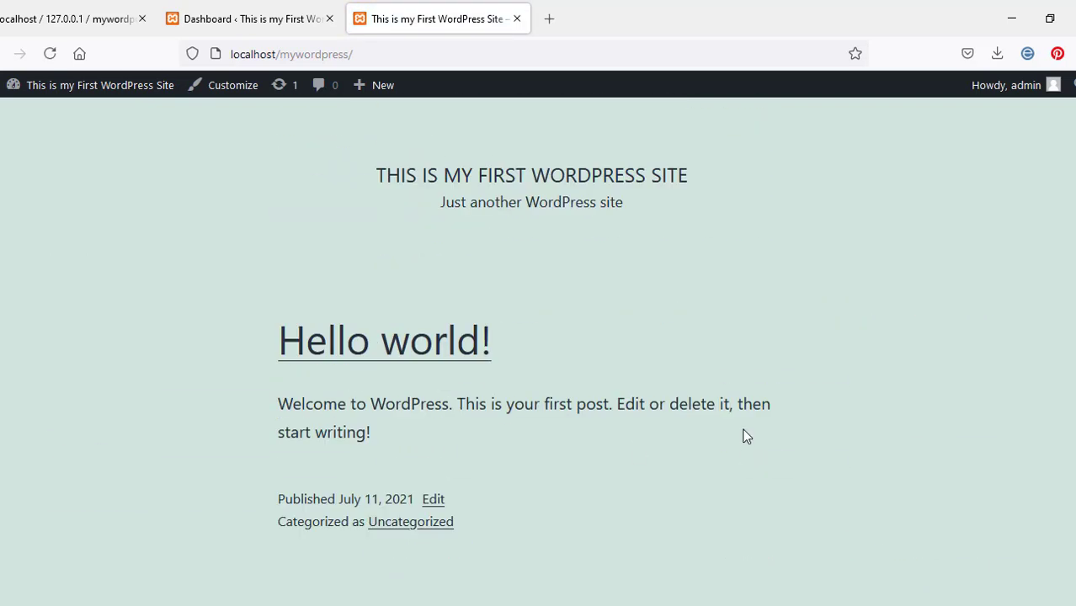
{"action": "left_click", "coordinate": [258, 32]}
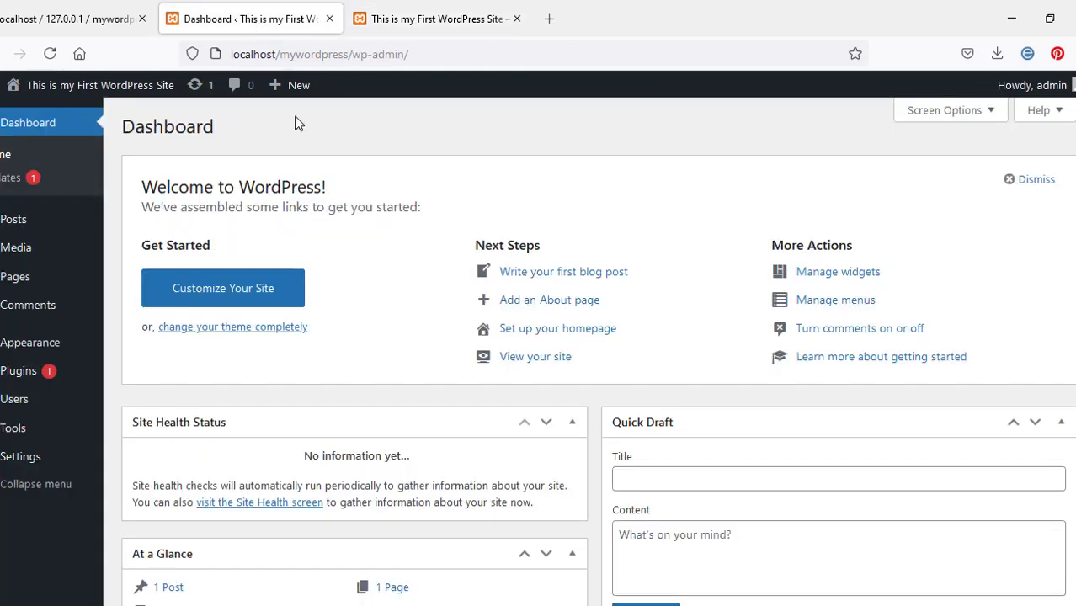
Open an empty Add New Post editor from the Posts menu, plus a fresh browser tab.
{"action": "left_click", "coordinate": [11, 221]}
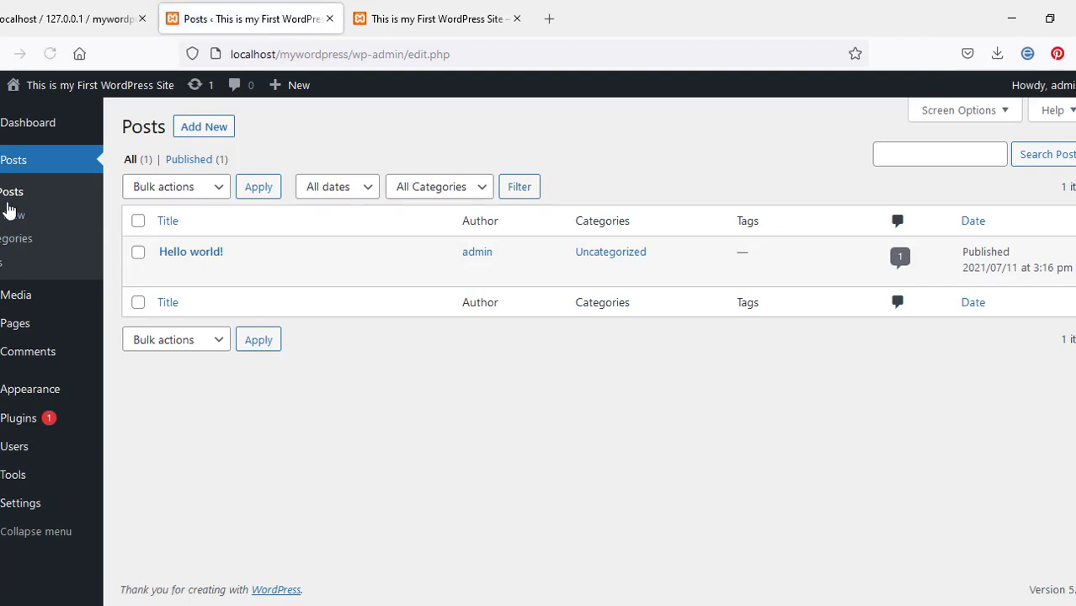
{"action": "mouse_move", "coordinate": [207, 257]}
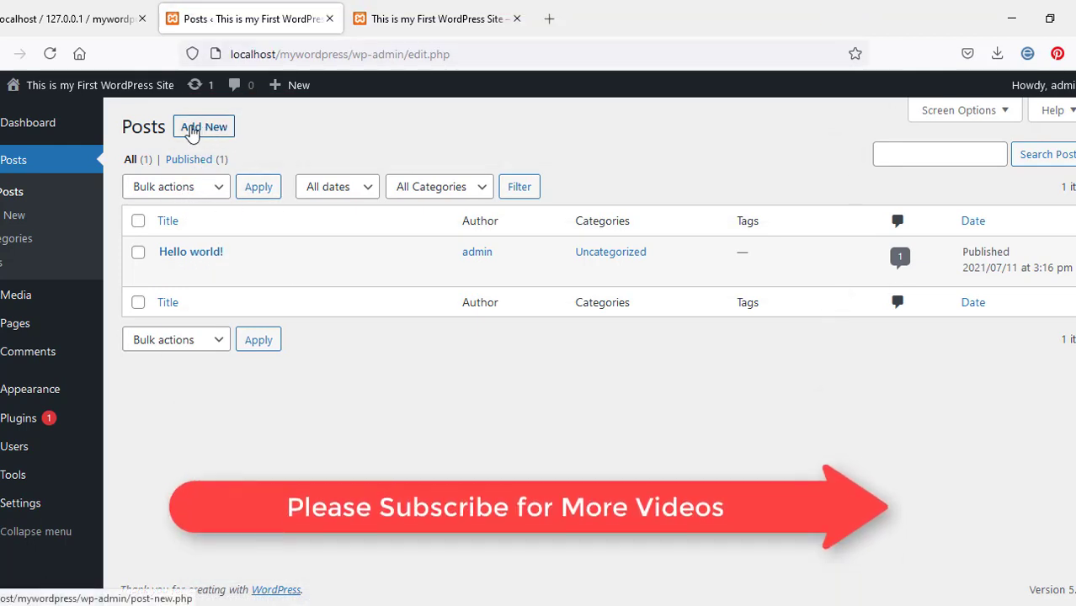
{"action": "left_click", "coordinate": [217, 133]}
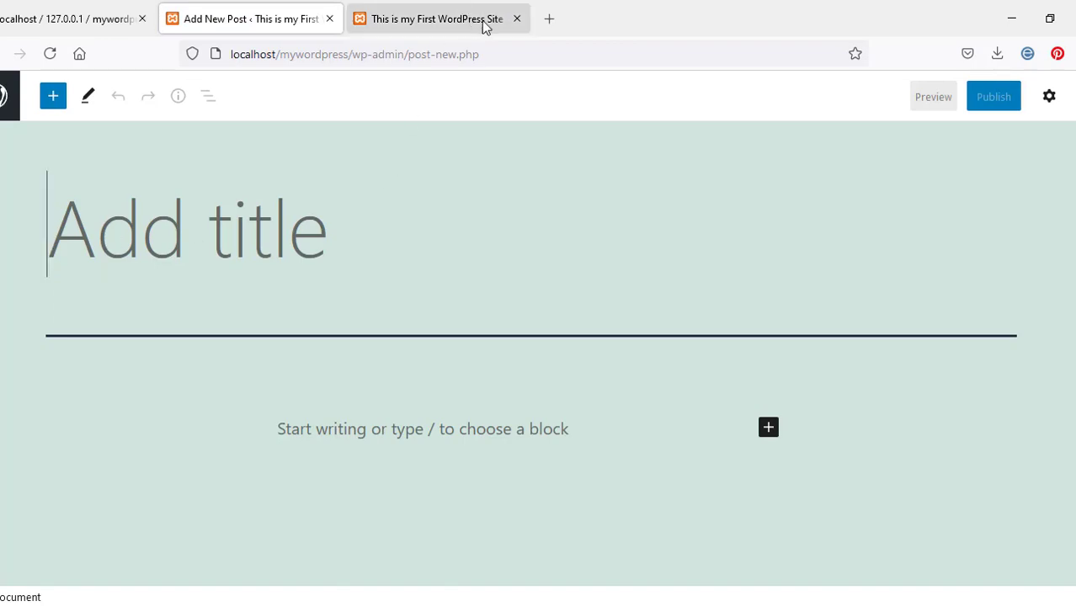
{"action": "left_click", "coordinate": [551, 20]}
Search Google for 'lorem ipsum' and open the lipsum.com result.
{"action": "left_click", "coordinate": [402, 54]}
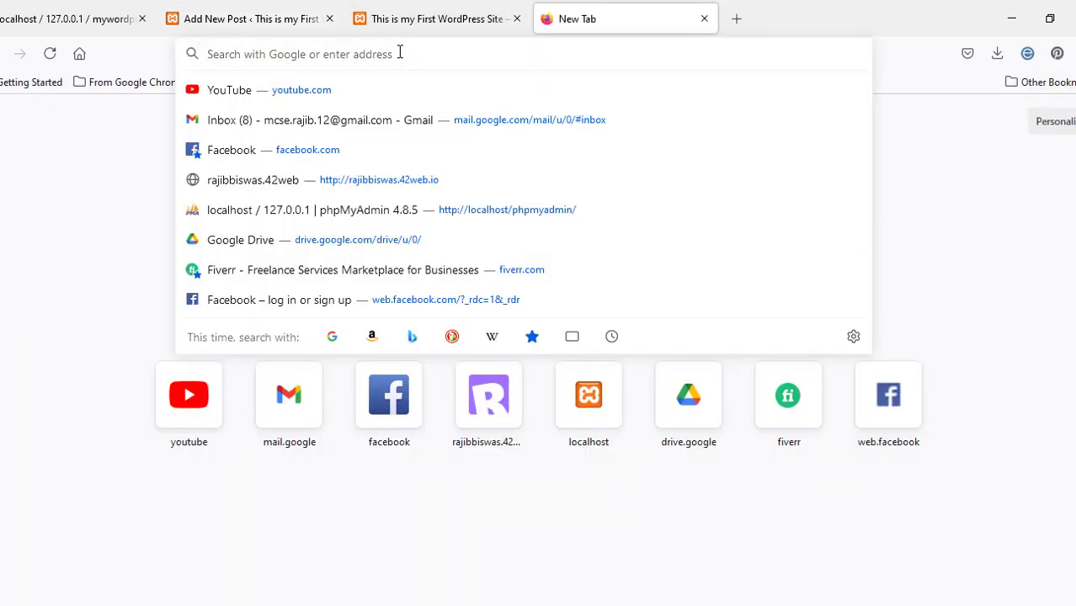
{"action": "type", "text": "localhost/"}
{"action": "key", "text": "Return"}
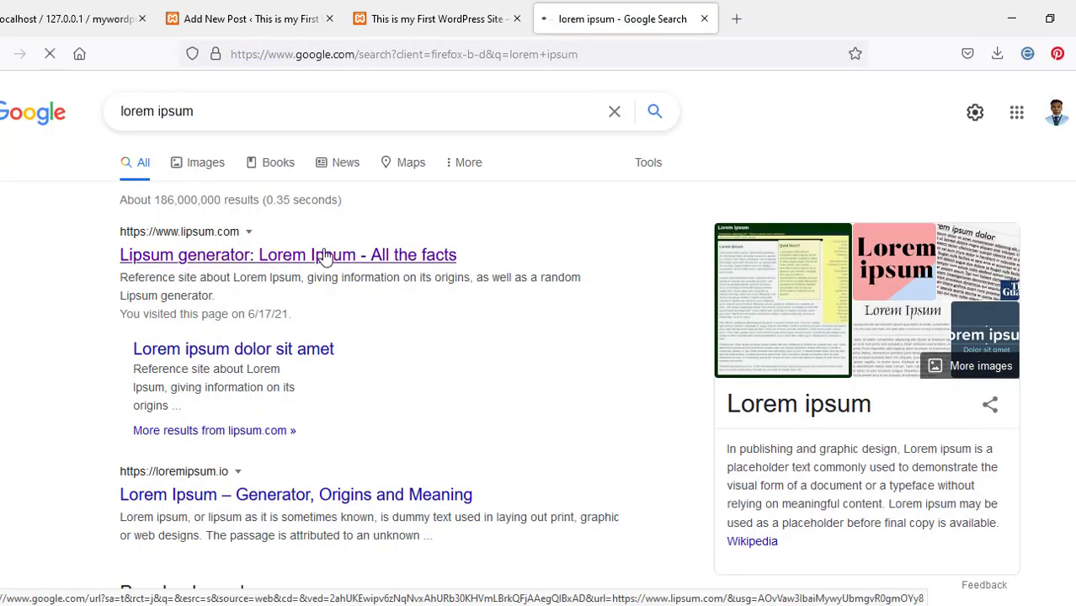
{"action": "left_click", "coordinate": [367, 254]}
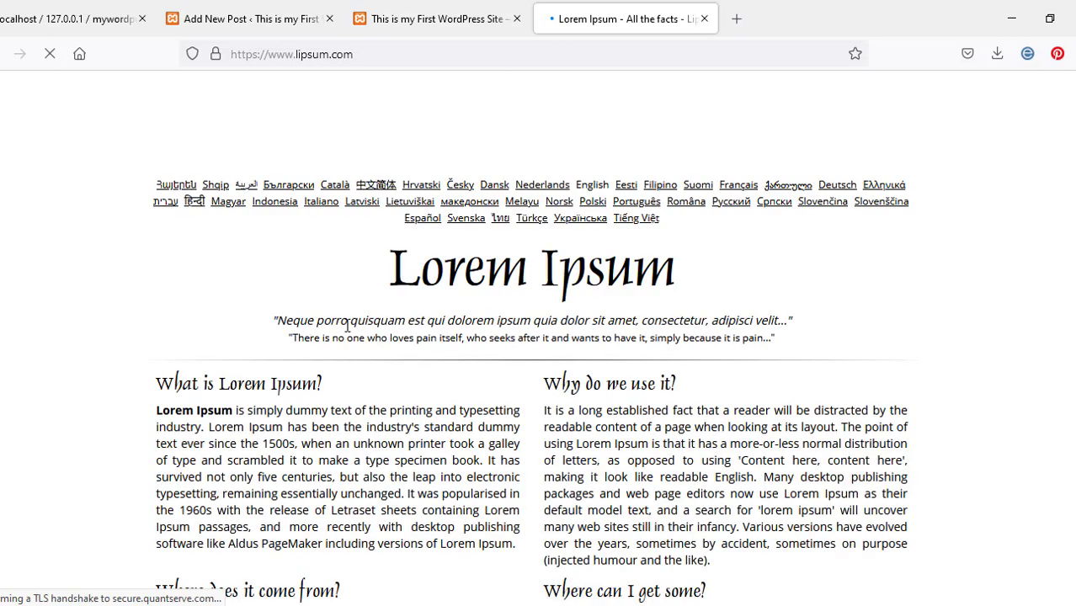
Select the phrase 'since the 1500s, when an unknown printer took a galley' on lipsum.com.
{"action": "scroll", "coordinate": [156, 232], "scroll_direction": "down", "scroll_amount": 2}
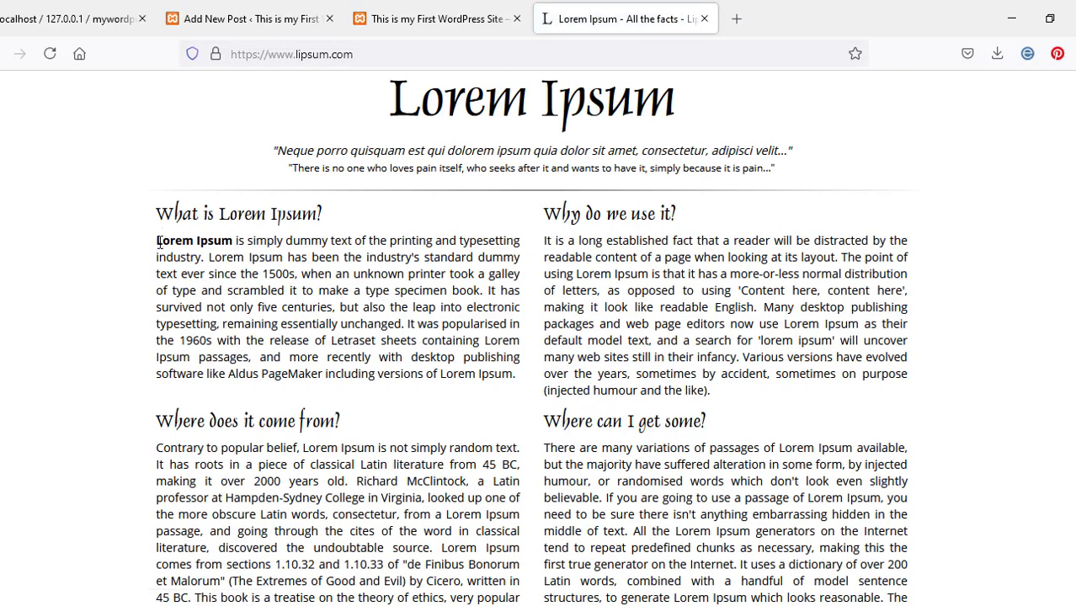
{"action": "left_click_drag", "start_coordinate": [156, 247], "coordinate": [222, 241]}
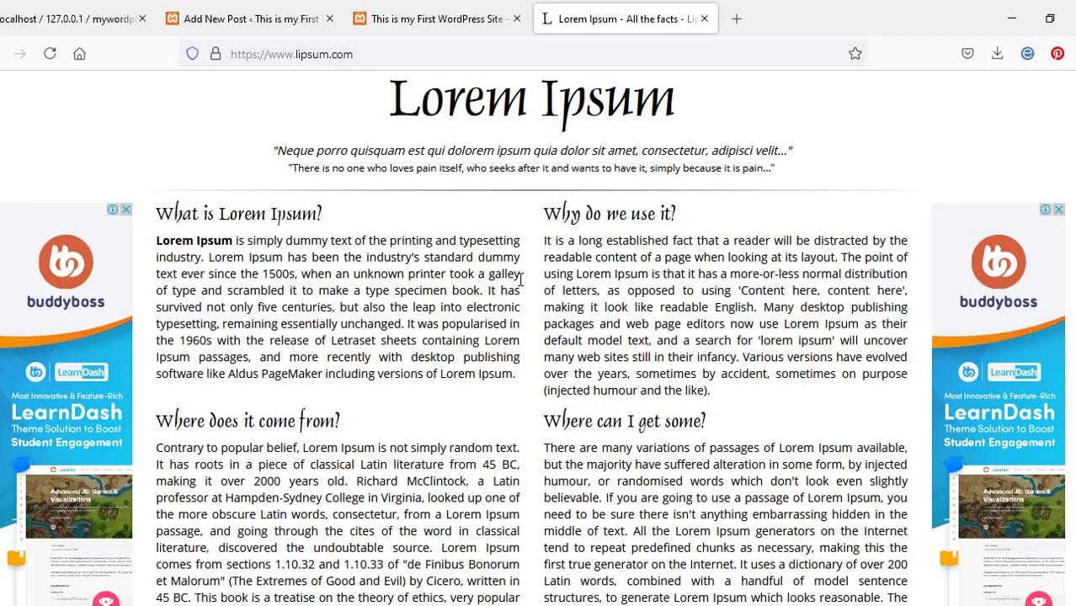
{"action": "left_click_drag", "start_coordinate": [520, 273], "coordinate": [240, 270]}
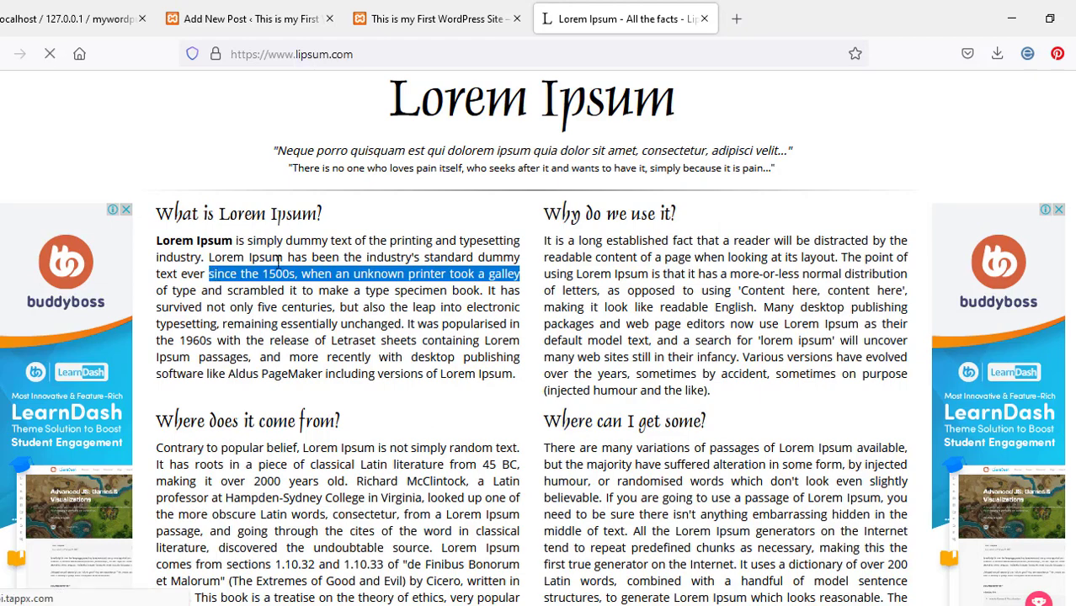
Copy the selected phrase and paste it as the title of the new post.
{"action": "right_click", "coordinate": [285, 271]}
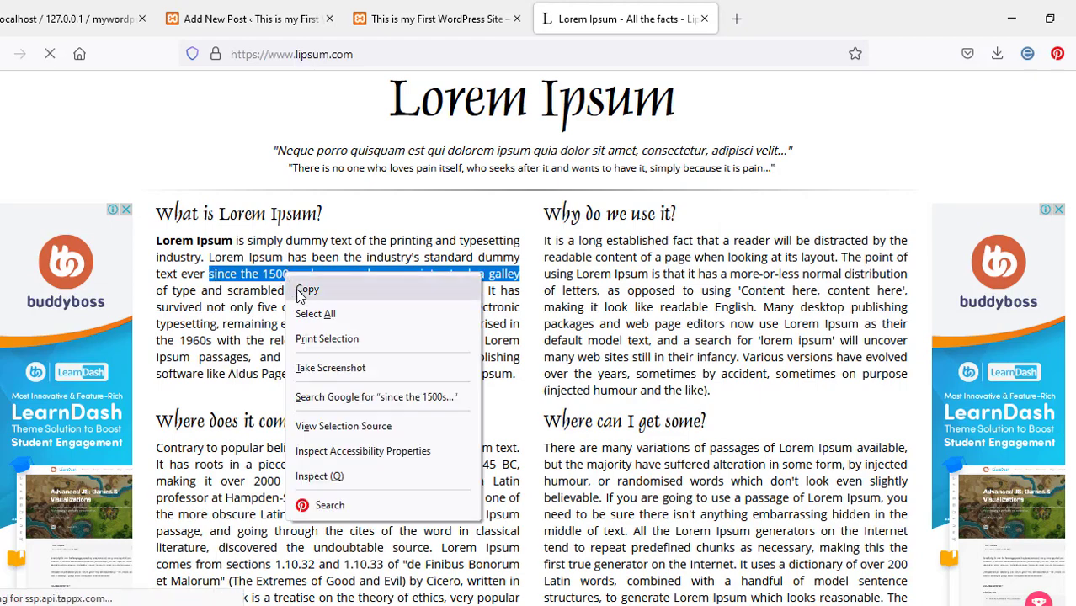
{"action": "left_click", "coordinate": [308, 284]}
{"action": "left_click", "coordinate": [422, 26]}
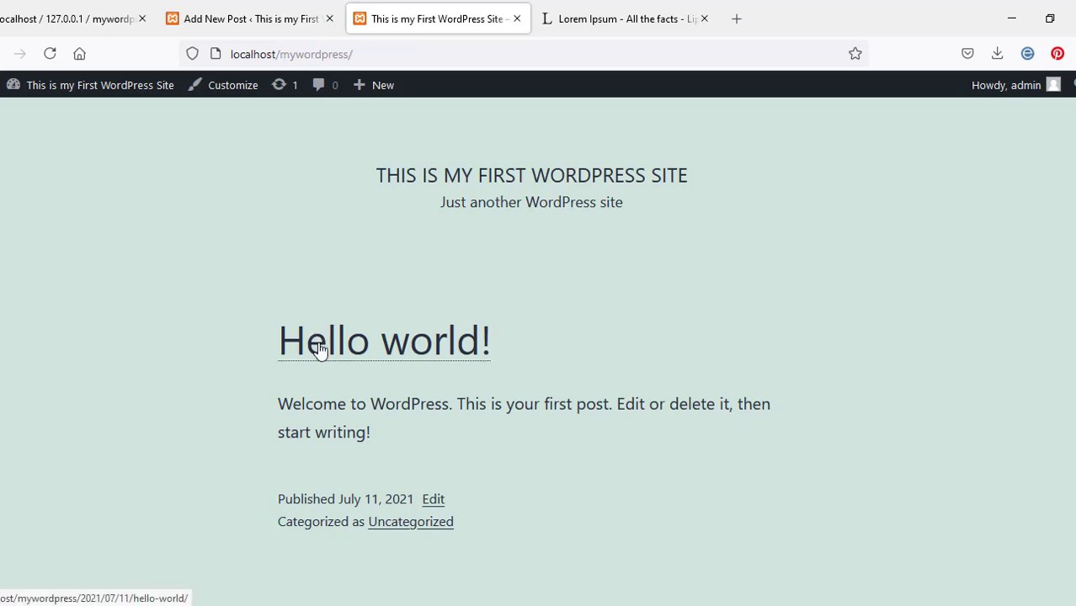
{"action": "left_click", "coordinate": [249, 16]}
{"action": "right_click", "coordinate": [175, 233]}
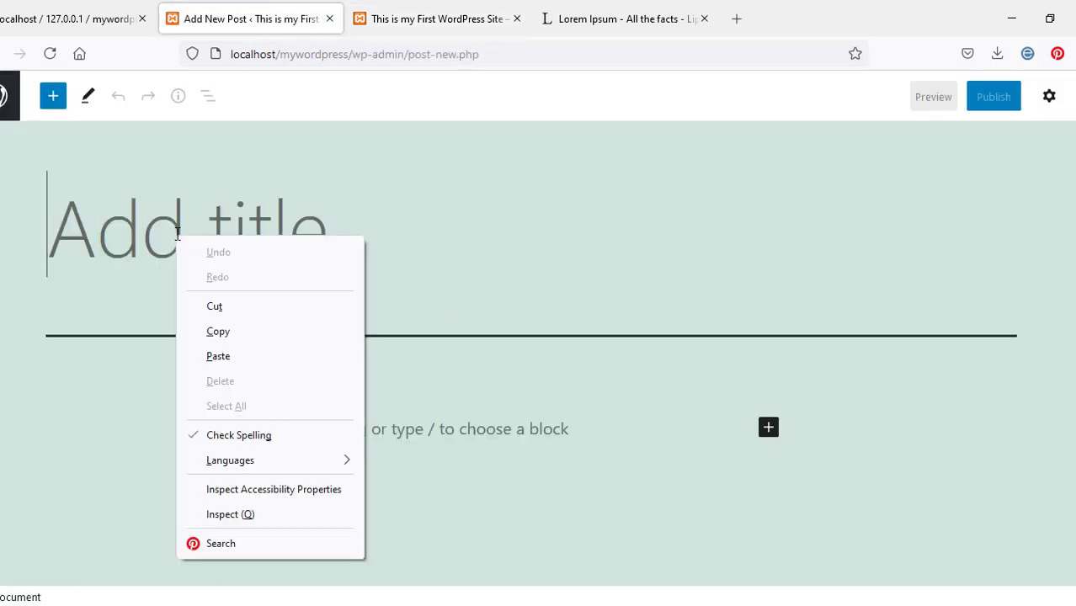
{"action": "left_click", "coordinate": [216, 355]}
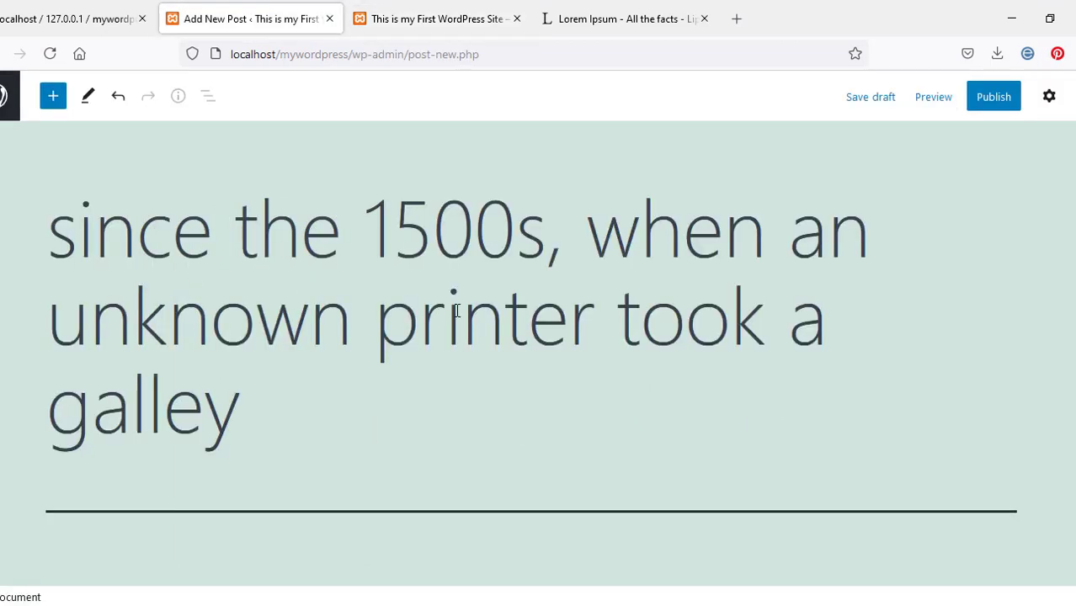
{"action": "scroll", "coordinate": [811, 300], "scroll_direction": "down", "scroll_amount": 3}
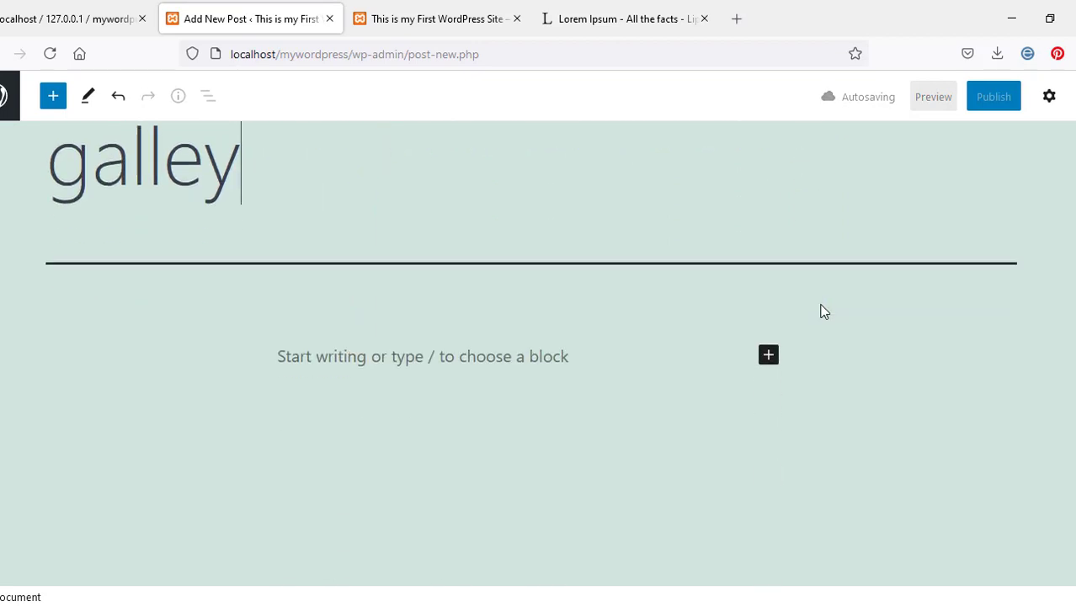
{"action": "left_click", "coordinate": [442, 347]}
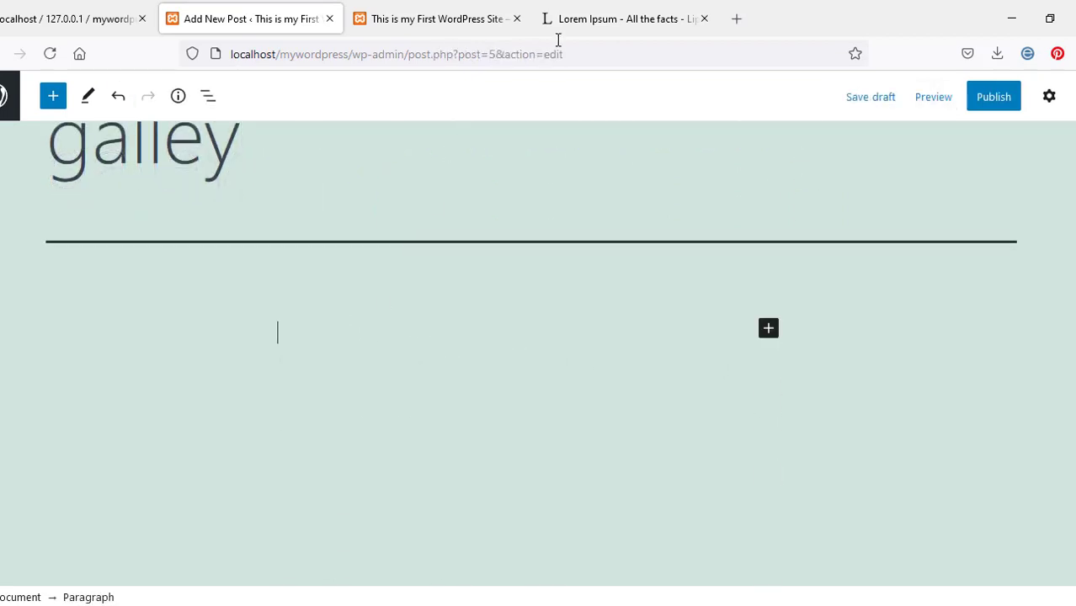
{"action": "left_click", "coordinate": [615, 18]}
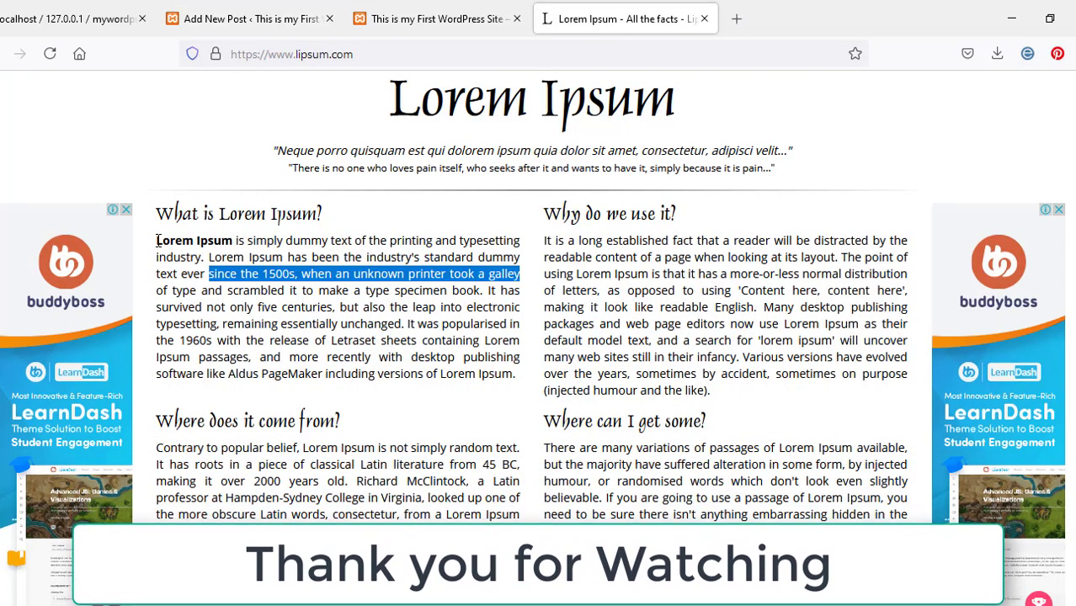
Copy the lipsum.com passages through the standard chunk paragraph into the empty post body.
{"action": "left_click_drag", "start_coordinate": [158, 242], "coordinate": [540, 522]}
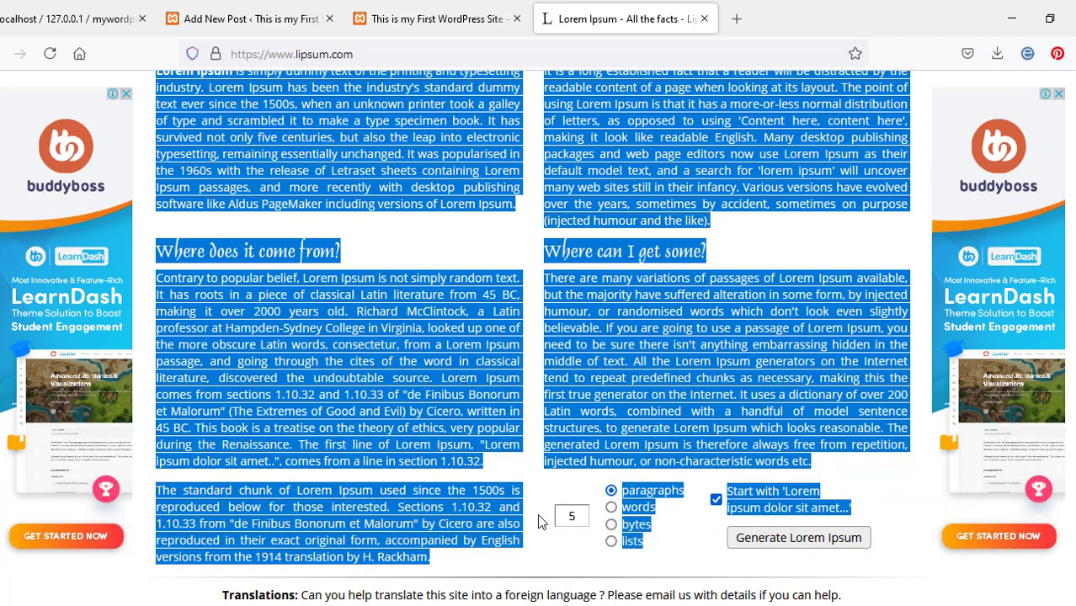
{"action": "left_click_drag", "start_coordinate": [492, 571], "coordinate": [472, 567]}
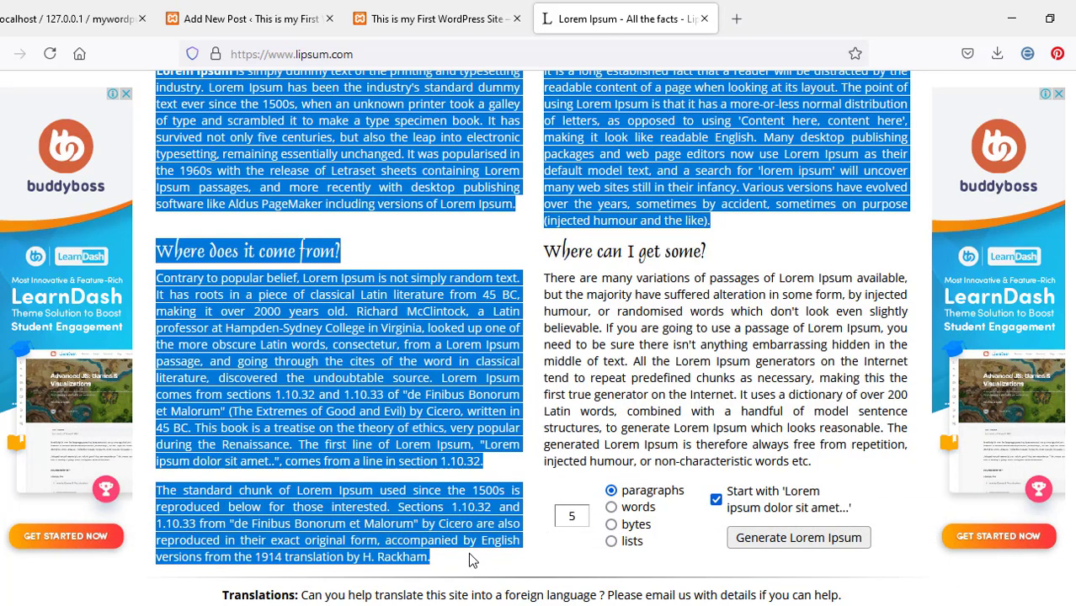
{"action": "right_click", "coordinate": [438, 390]}
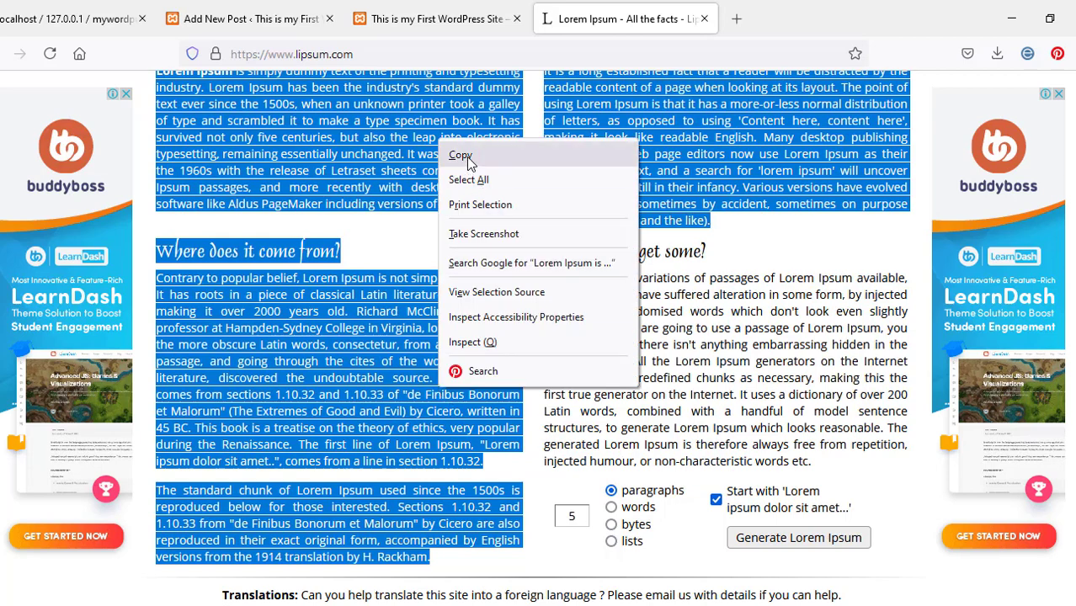
{"action": "left_click", "coordinate": [467, 157]}
{"action": "left_click", "coordinate": [211, 14]}
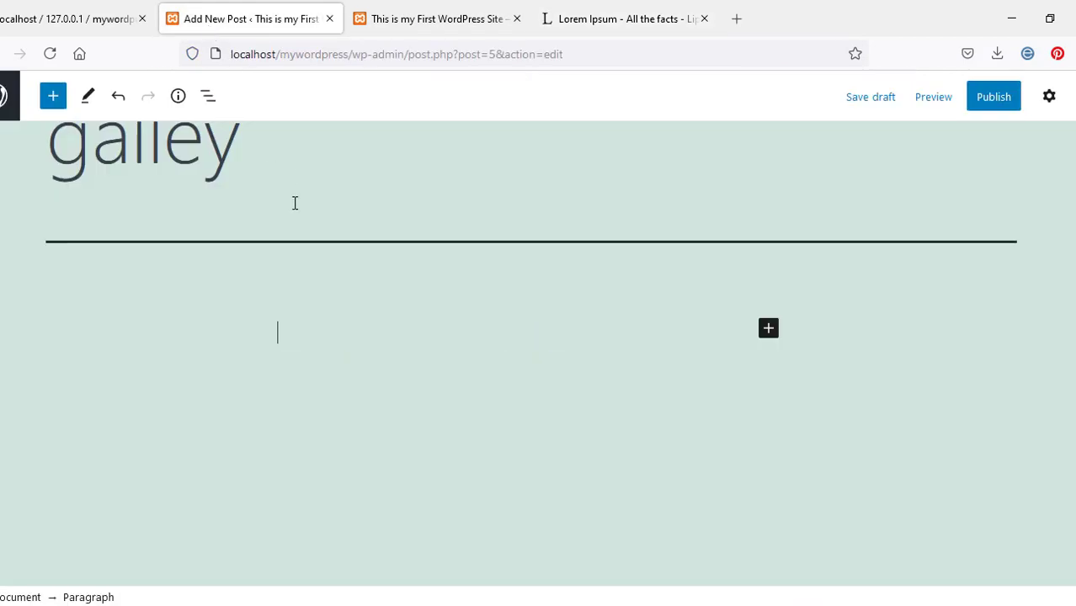
{"action": "right_click", "coordinate": [297, 326]}
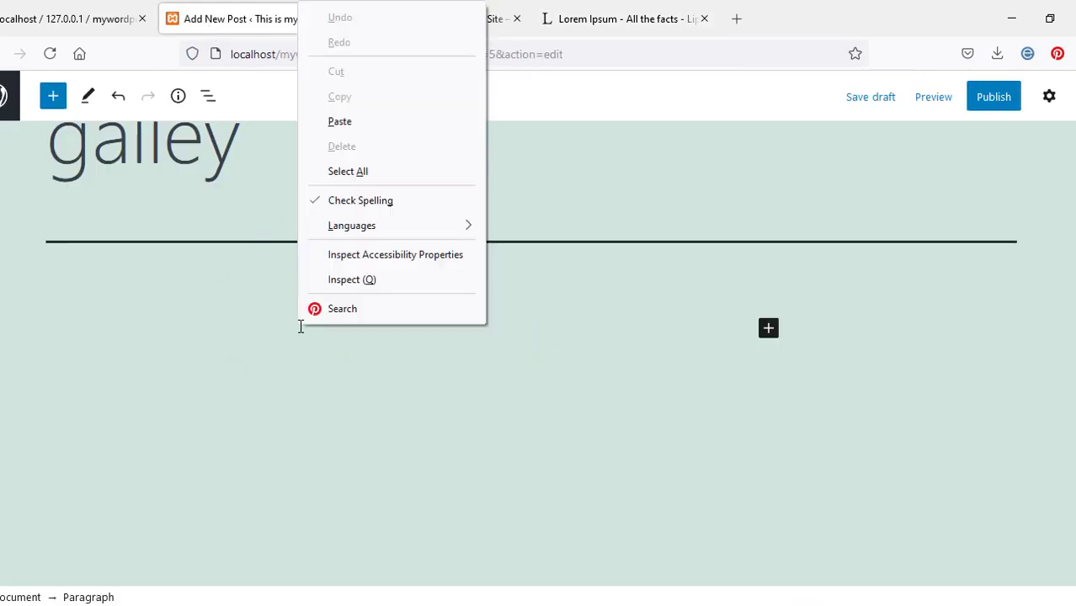
{"action": "left_click", "coordinate": [338, 124]}
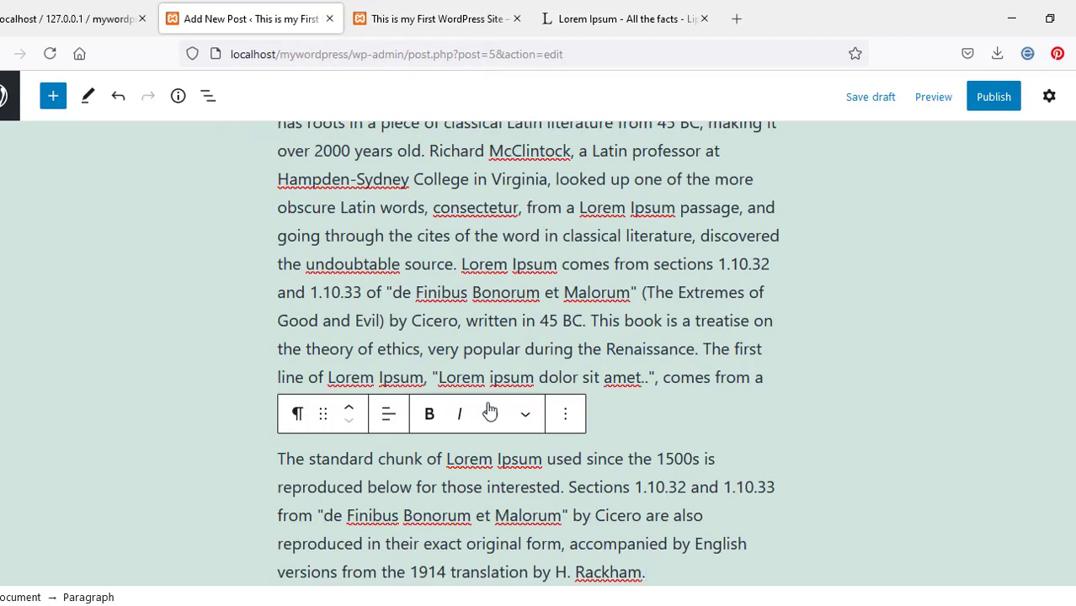
Start a new paragraph at 'The standard chunk of Lorem Ipsum…'.
{"action": "scroll", "coordinate": [715, 371], "scroll_direction": "up", "scroll_amount": 15}
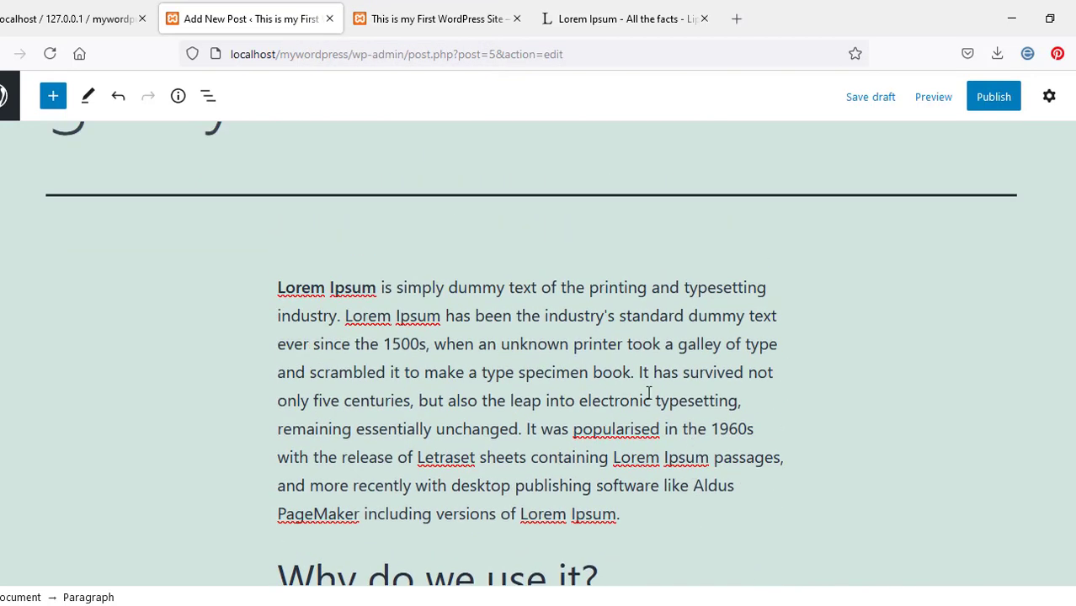
{"action": "scroll", "coordinate": [593, 448], "scroll_direction": "up", "scroll_amount": 1}
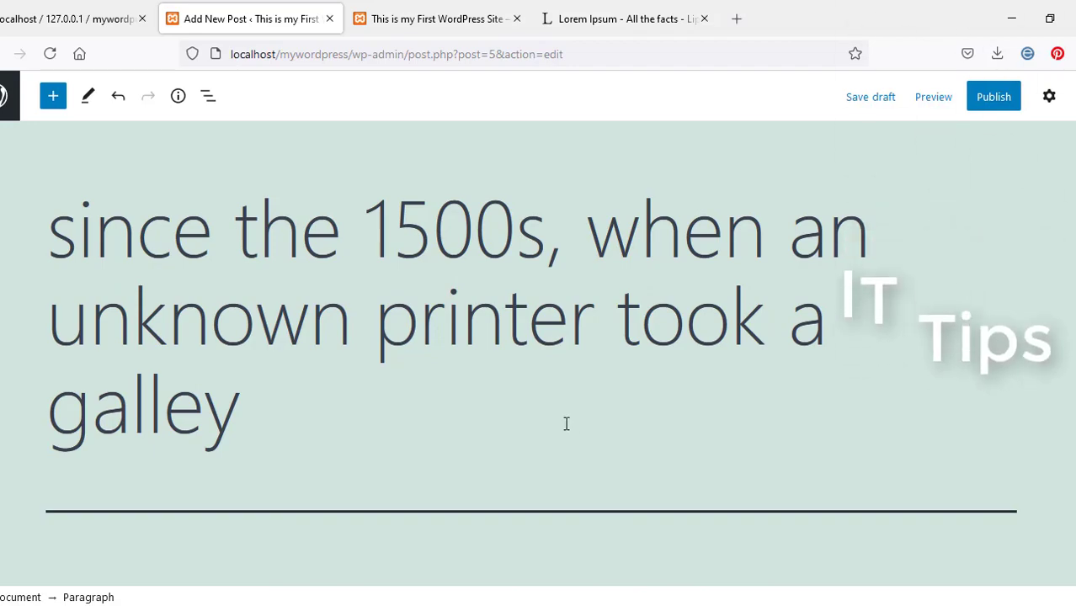
{"action": "scroll", "coordinate": [556, 421], "scroll_direction": "down", "scroll_amount": 3}
{"action": "scroll", "coordinate": [546, 418], "scroll_direction": "down", "scroll_amount": 8}
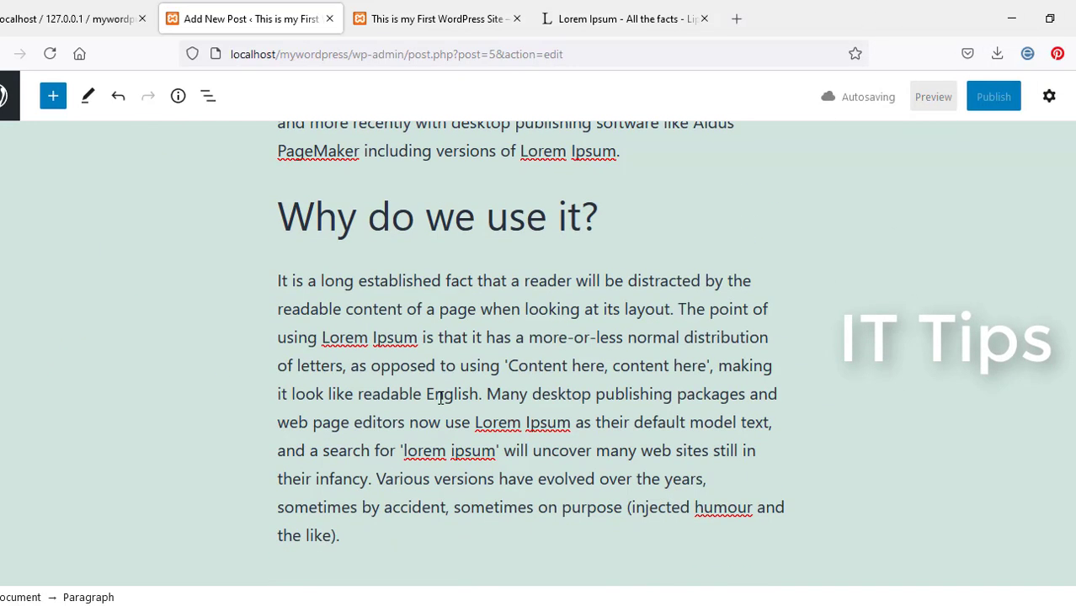
{"action": "key", "text": "ctrl+v"}
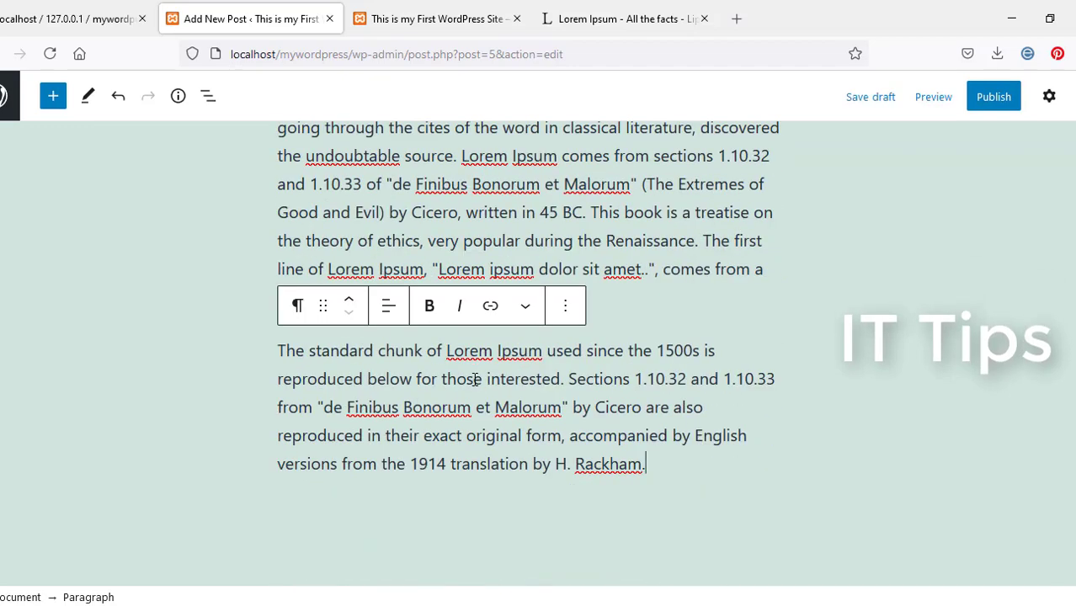
Bold the opening words 'Lorem Ipsum is simply dummy' in the first paragraph.
{"action": "scroll", "coordinate": [484, 365], "scroll_direction": "down", "scroll_amount": 2}
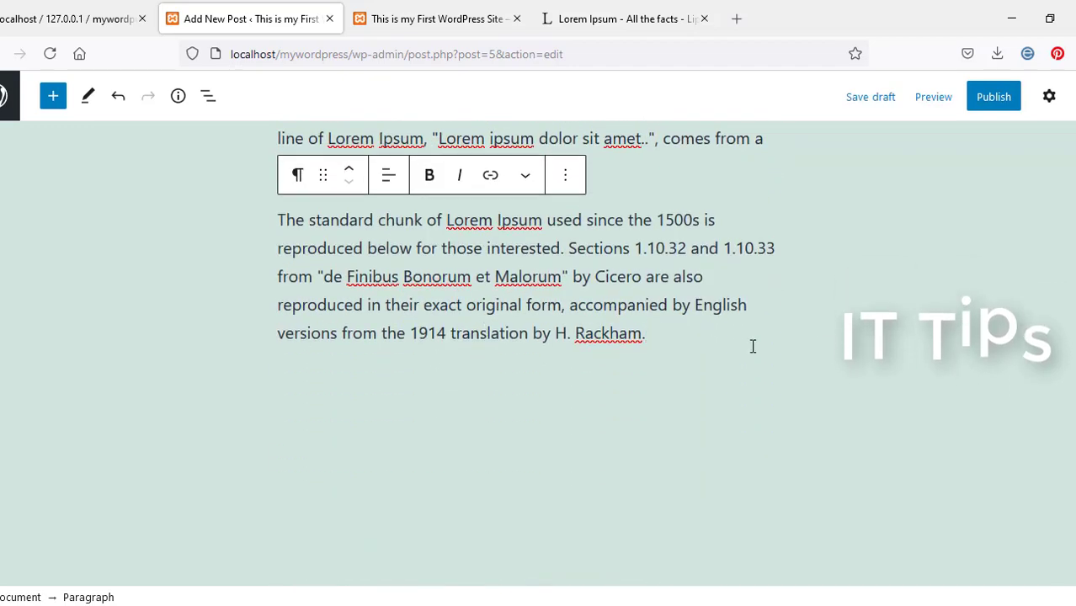
{"action": "scroll", "coordinate": [710, 347], "scroll_direction": "up", "scroll_amount": 3}
{"action": "scroll", "coordinate": [710, 347], "scroll_direction": "up", "scroll_amount": 10}
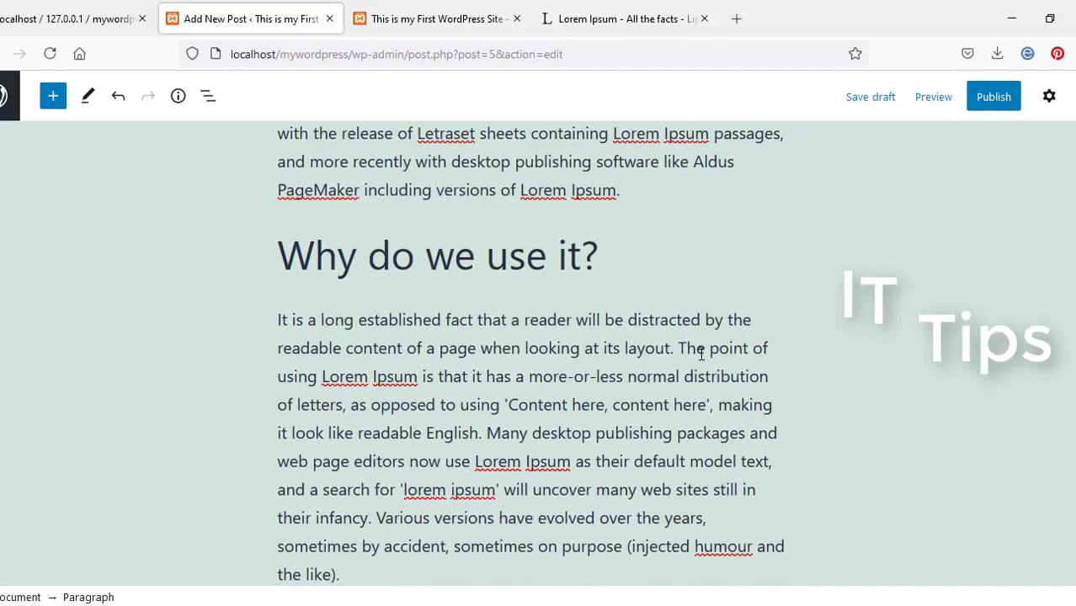
{"action": "scroll", "coordinate": [368, 324], "scroll_direction": "up", "scroll_amount": 3}
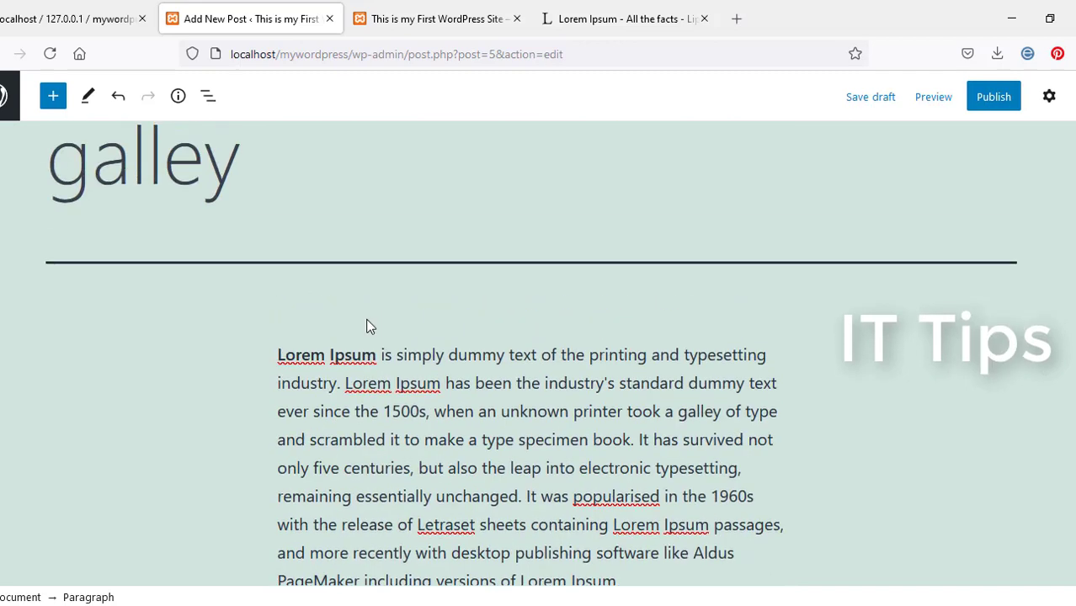
{"action": "scroll", "coordinate": [327, 435], "scroll_direction": "down", "scroll_amount": 2}
{"action": "left_click_drag", "start_coordinate": [279, 388], "coordinate": [546, 384]}
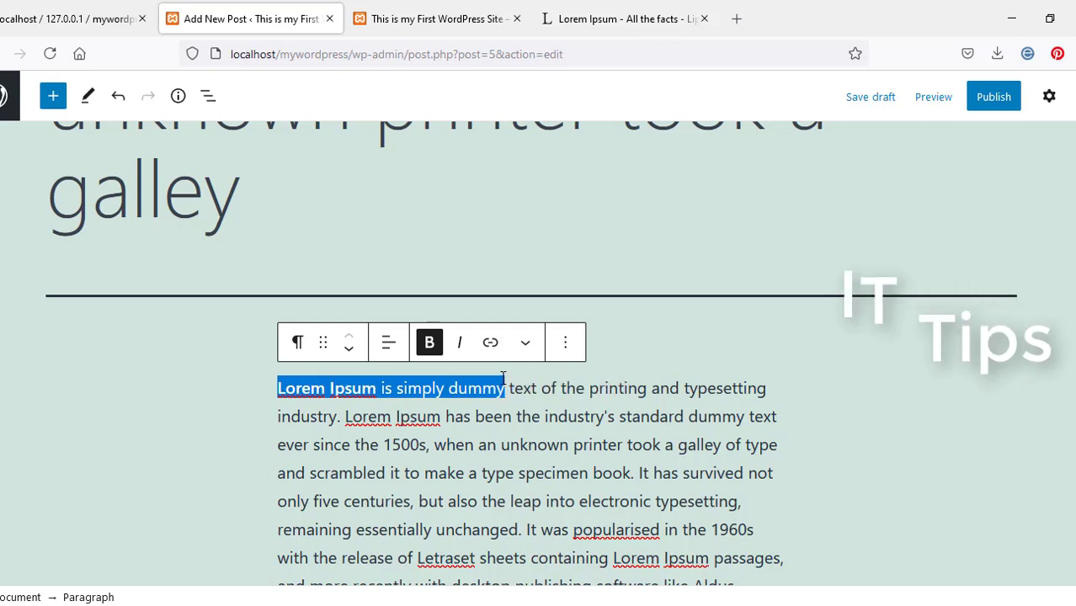
{"action": "left_click", "coordinate": [431, 344]}
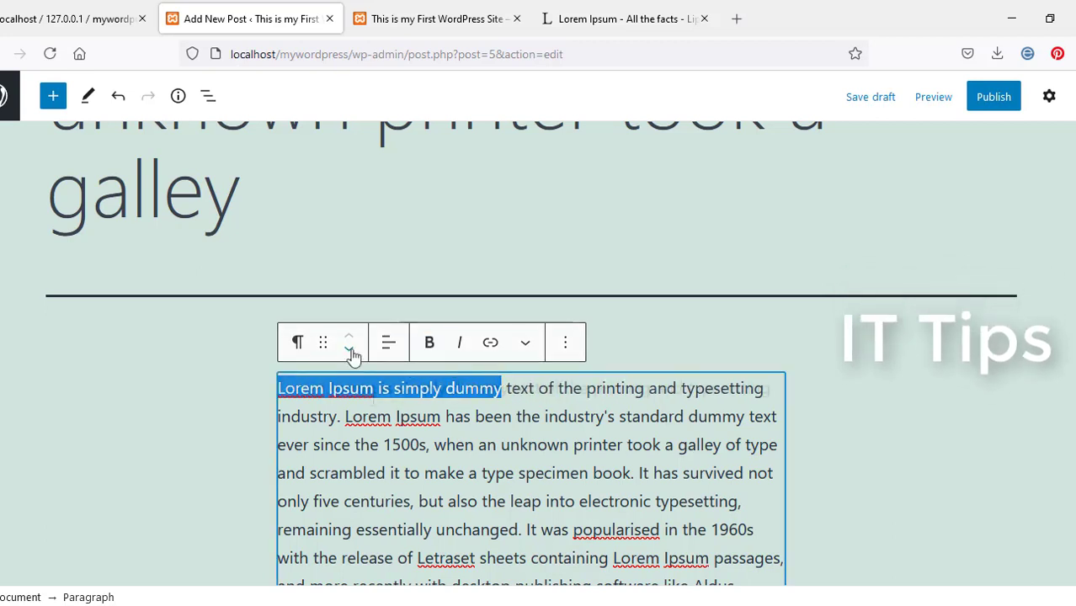
{"action": "scroll", "coordinate": [479, 411], "scroll_direction": "down", "scroll_amount": 2}
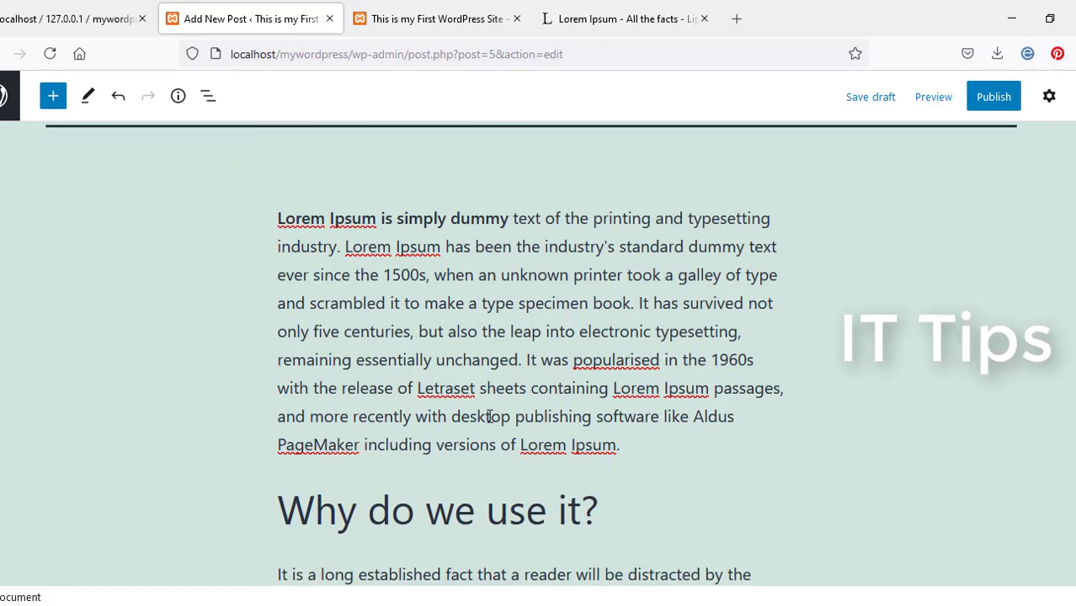
{"action": "scroll", "coordinate": [422, 486], "scroll_direction": "up", "scroll_amount": 4}
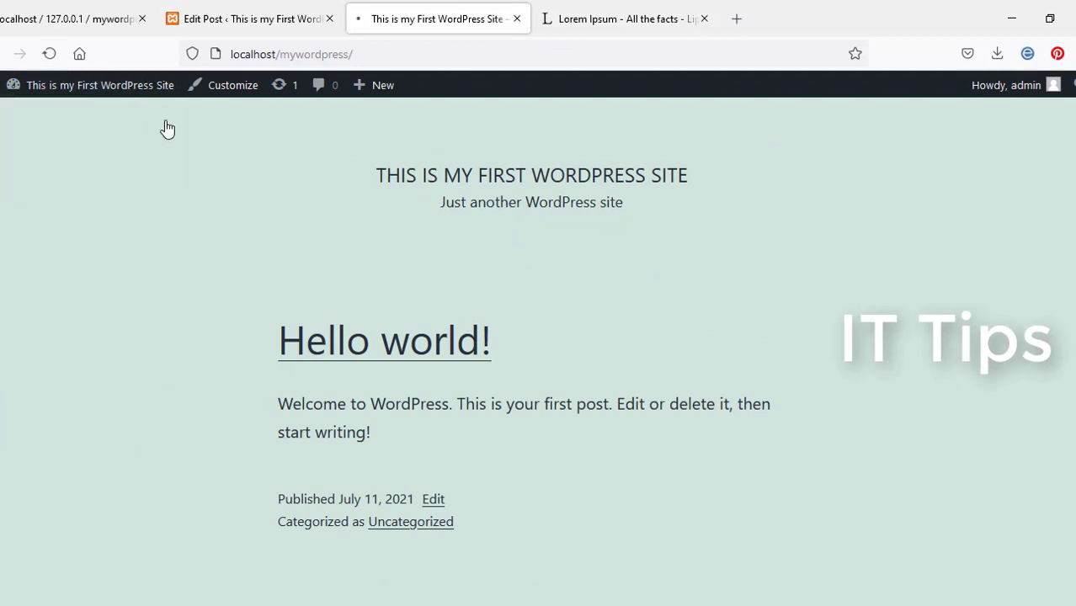
Reload the site's front page and open the full lorem-ipsum post.
{"action": "key", "text": "F5"}
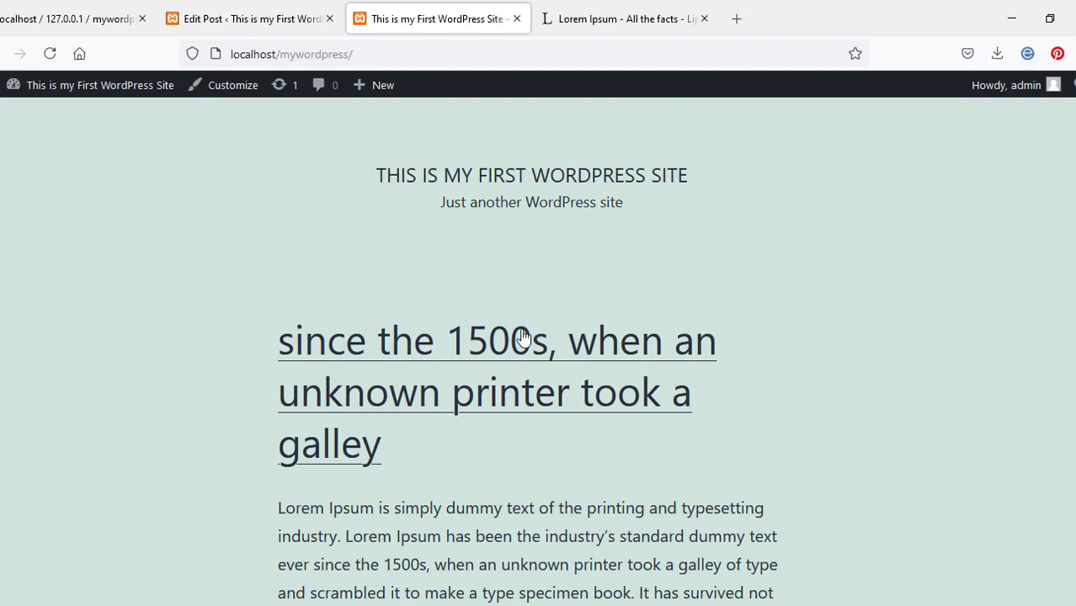
{"action": "scroll", "coordinate": [404, 356], "scroll_direction": "down", "scroll_amount": 8}
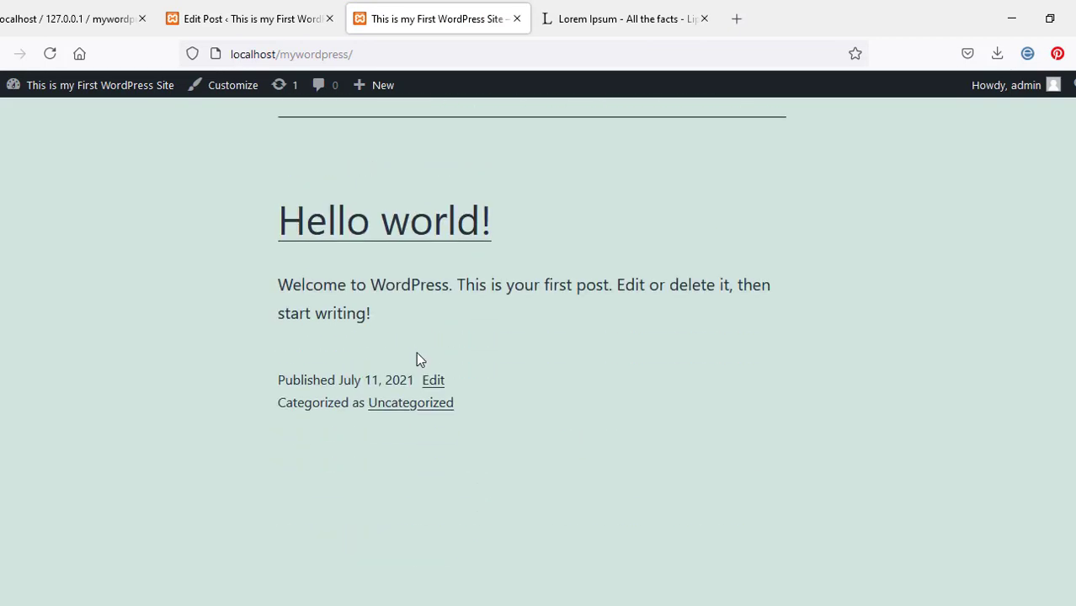
{"action": "scroll", "coordinate": [416, 358], "scroll_direction": "up", "scroll_amount": 6}
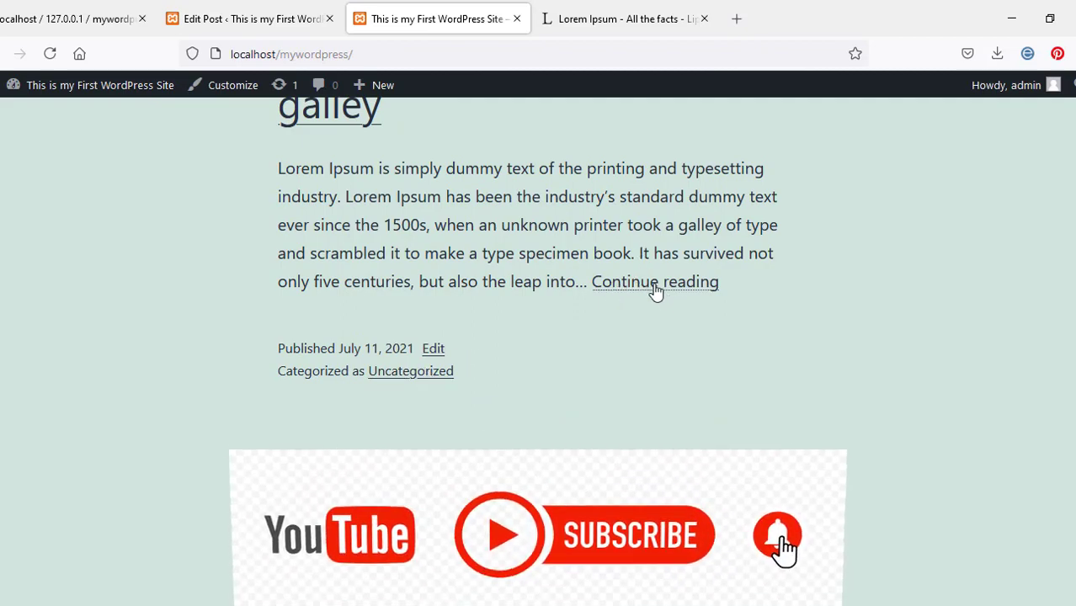
{"action": "left_click", "coordinate": [637, 285]}
Scroll through the post and its comment form, then return to the admin.
{"action": "scroll", "coordinate": [405, 305], "scroll_direction": "down", "scroll_amount": 10}
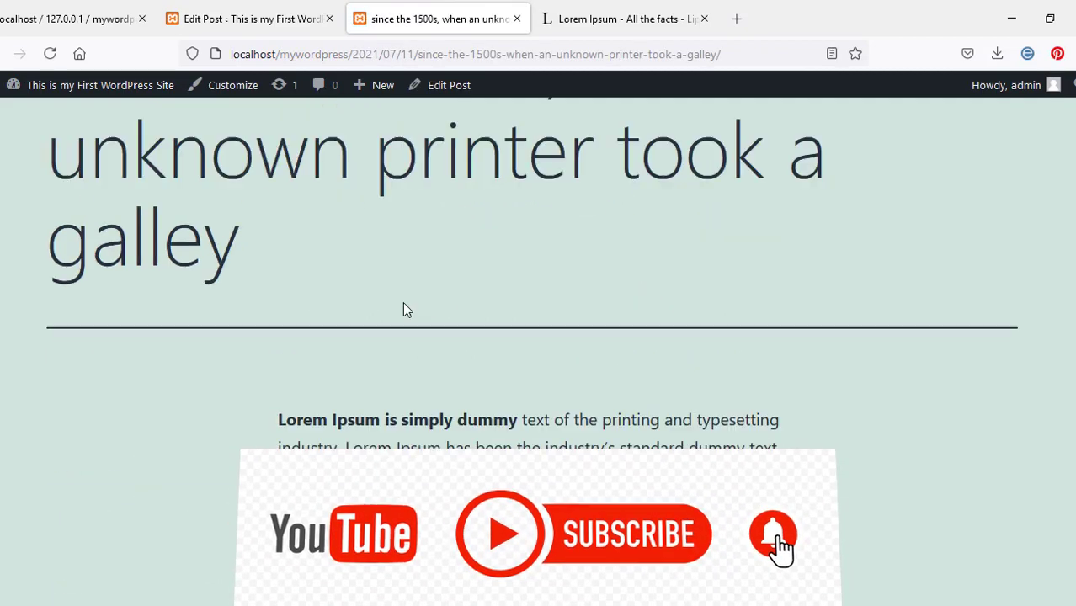
{"action": "scroll", "coordinate": [414, 328], "scroll_direction": "down", "scroll_amount": 12}
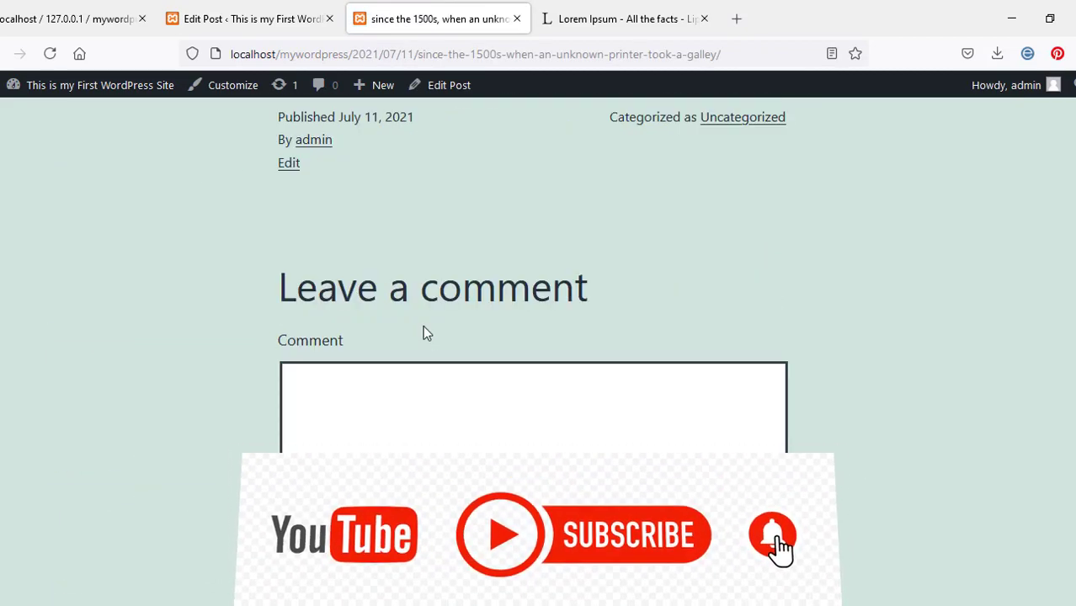
{"action": "scroll", "coordinate": [416, 337], "scroll_direction": "up", "scroll_amount": 5}
{"action": "scroll", "coordinate": [407, 344], "scroll_direction": "down", "scroll_amount": 3}
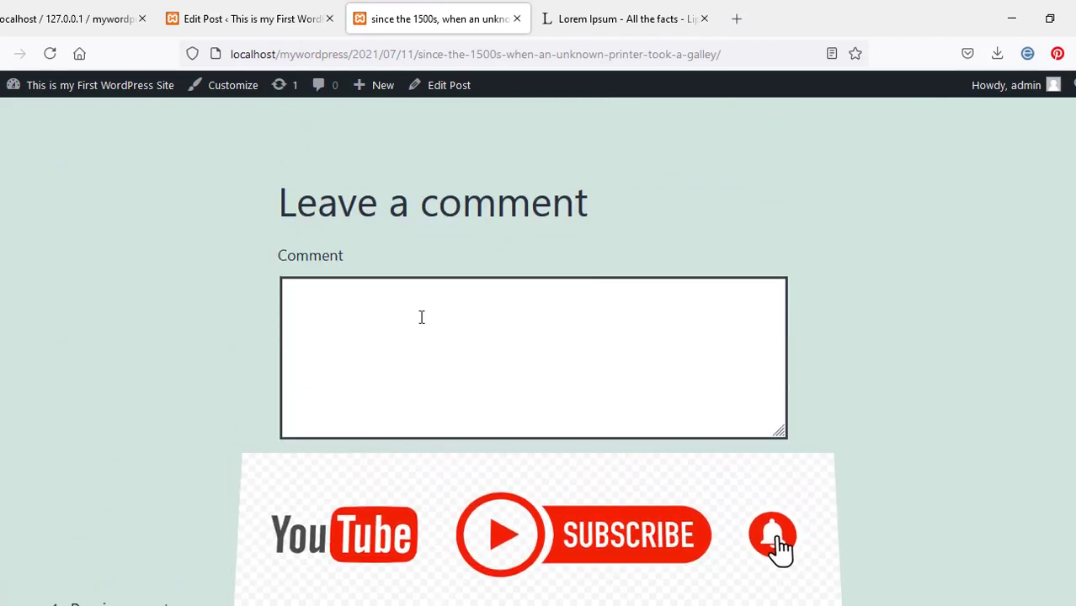
{"action": "left_click", "coordinate": [482, 317]}
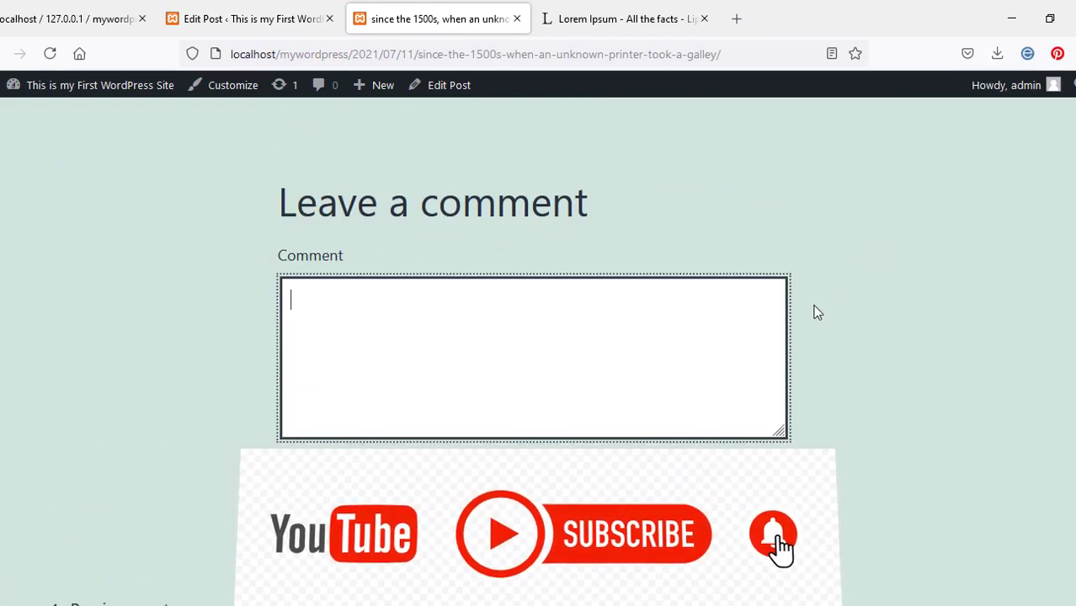
{"action": "scroll", "coordinate": [471, 267], "scroll_direction": "up", "scroll_amount": 3}
{"action": "scroll", "coordinate": [471, 268], "scroll_direction": "up", "scroll_amount": 15}
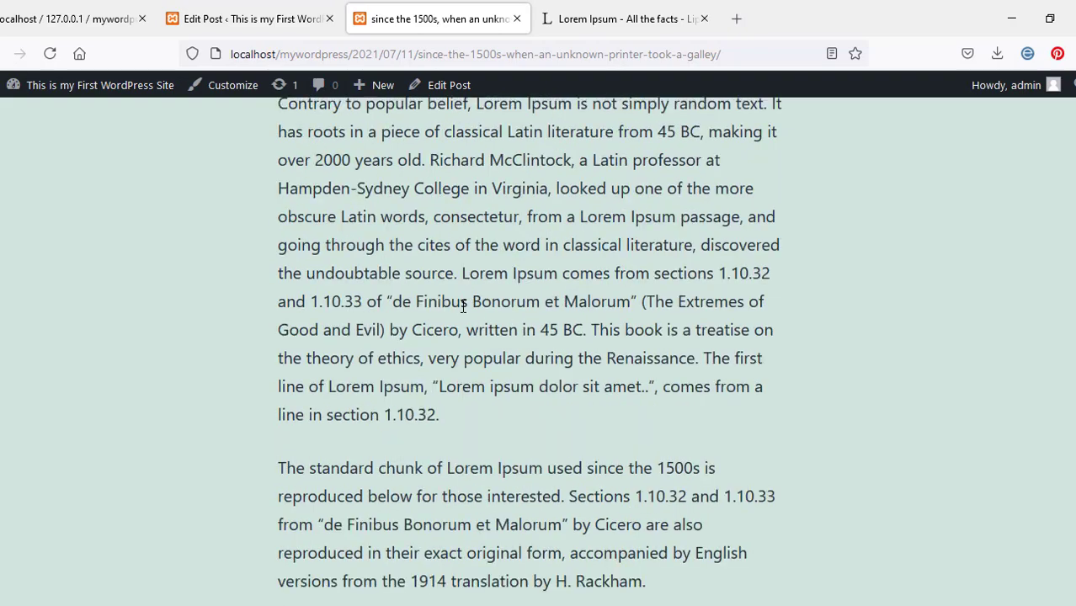
{"action": "scroll", "coordinate": [454, 317], "scroll_direction": "up", "scroll_amount": 3}
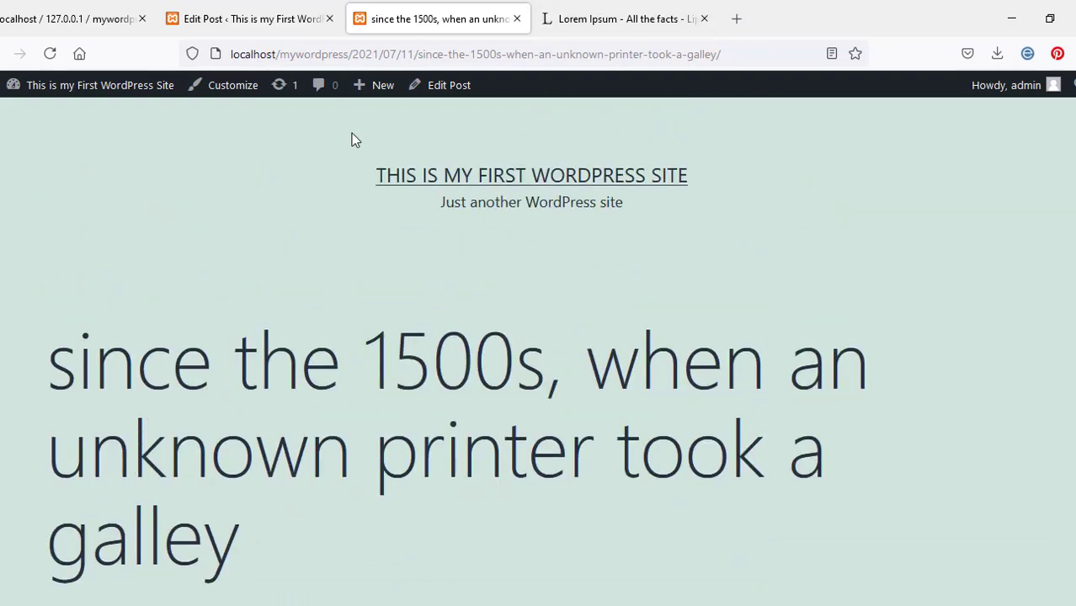
{"action": "left_click", "coordinate": [238, 12]}
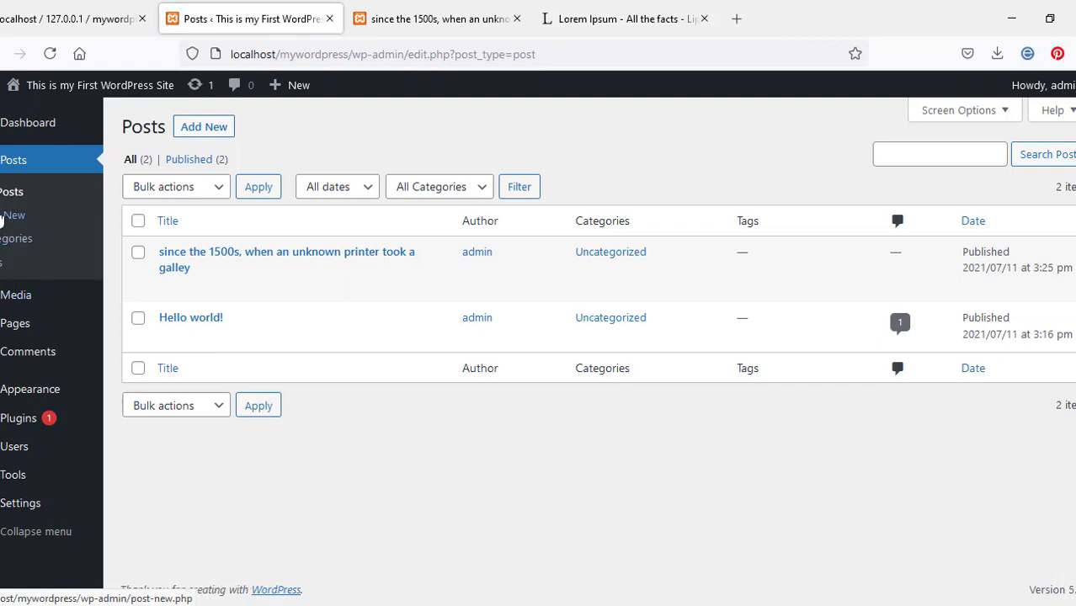
Activate Twenty Nineteen as the site theme from Appearance > Themes.
{"action": "left_click", "coordinate": [16, 302]}
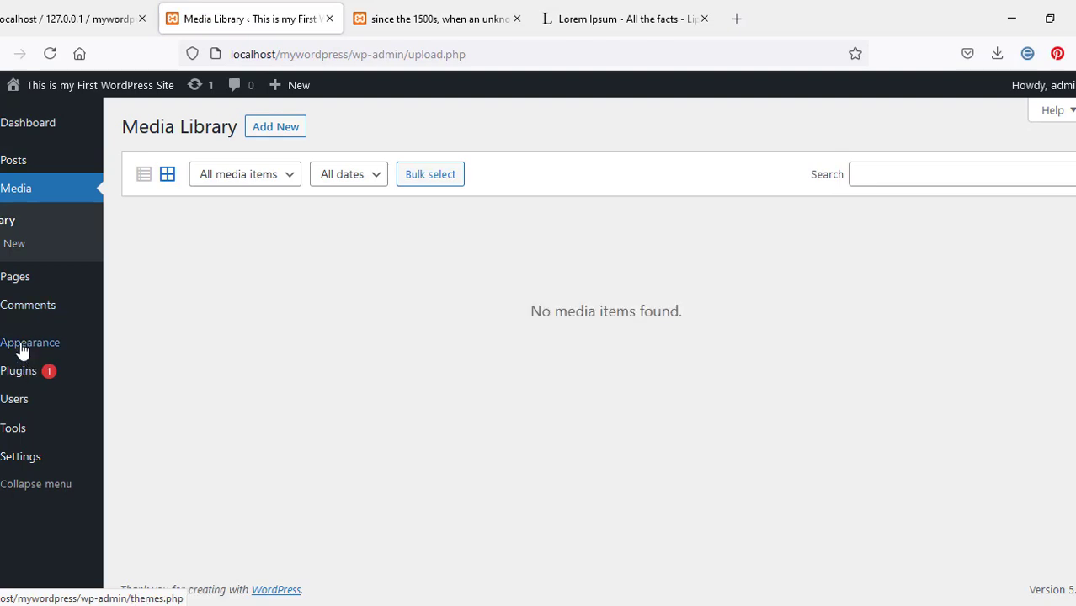
{"action": "mouse_move", "coordinate": [25, 351]}
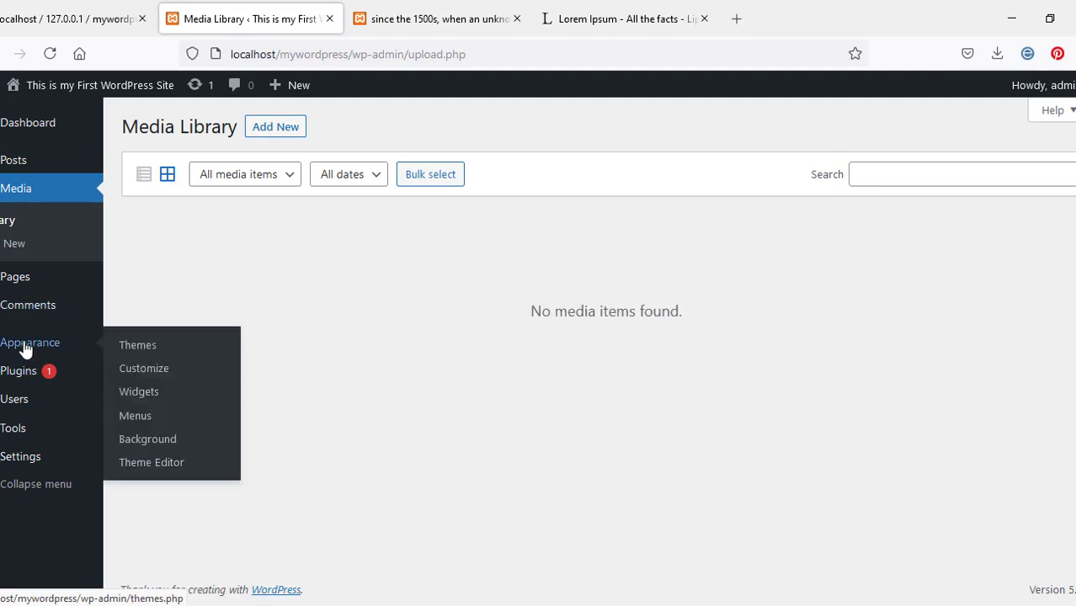
{"action": "left_click", "coordinate": [153, 350]}
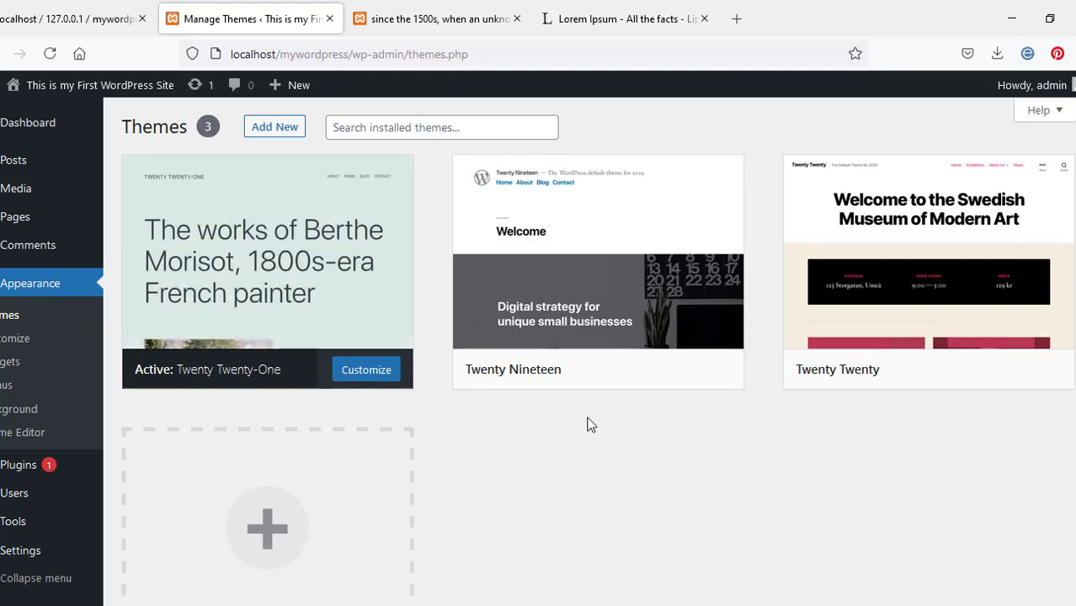
{"action": "mouse_move", "coordinate": [596, 326]}
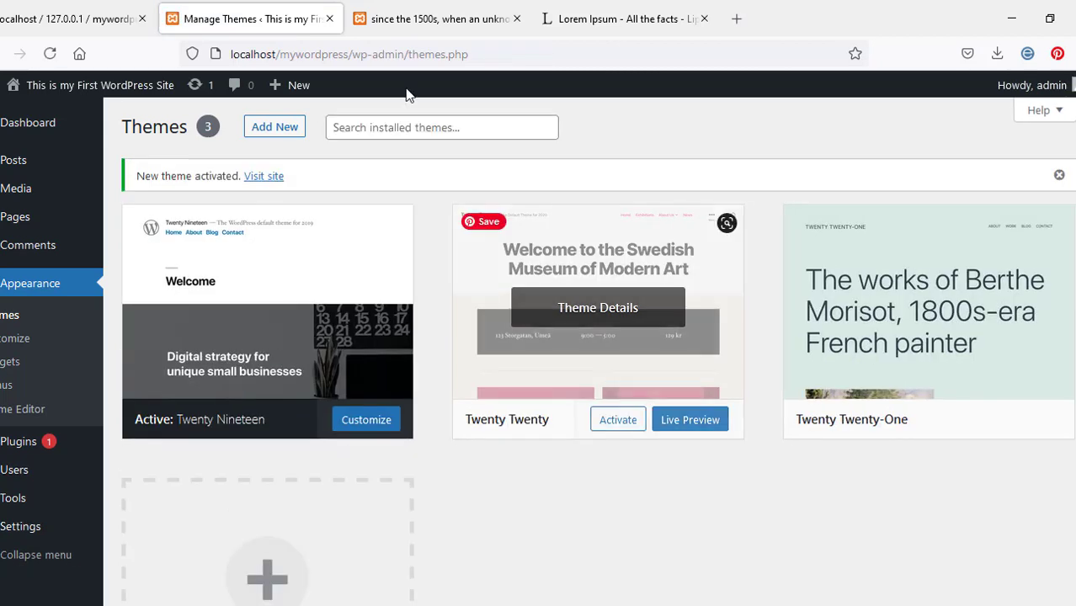
{"action": "left_click", "coordinate": [446, 22]}
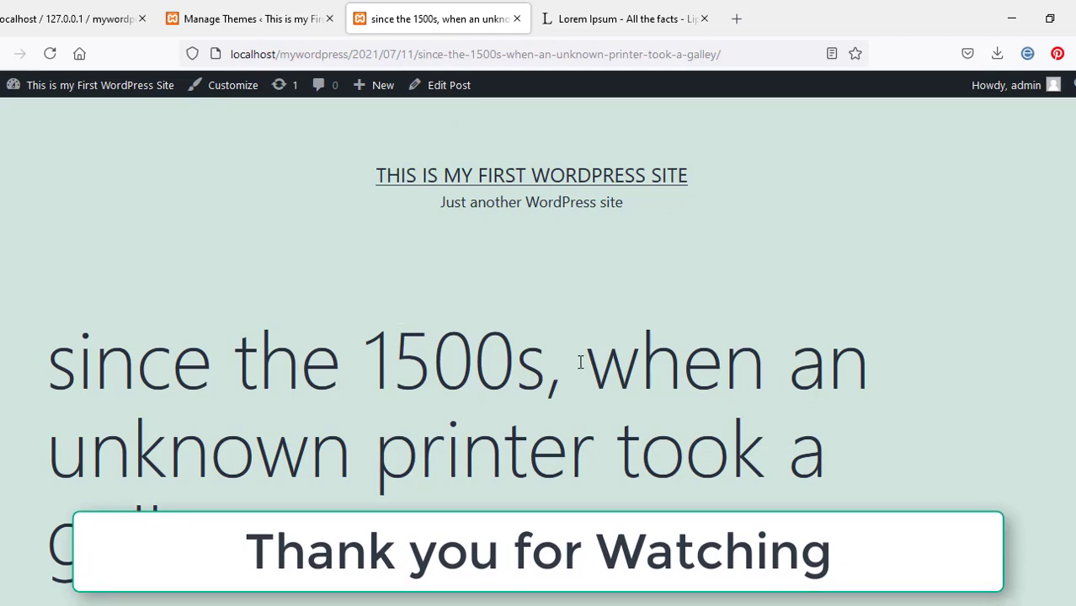
{"action": "left_click", "coordinate": [50, 54]}
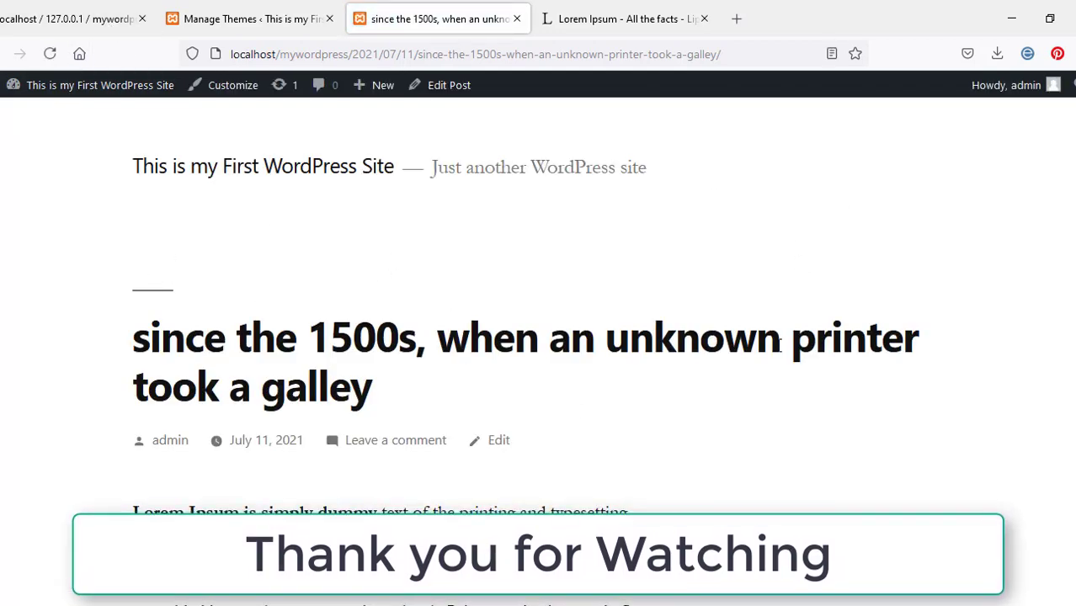
{"action": "scroll", "coordinate": [665, 313], "scroll_direction": "down", "scroll_amount": 4}
{"action": "scroll", "coordinate": [666, 314], "scroll_direction": "down", "scroll_amount": 15}
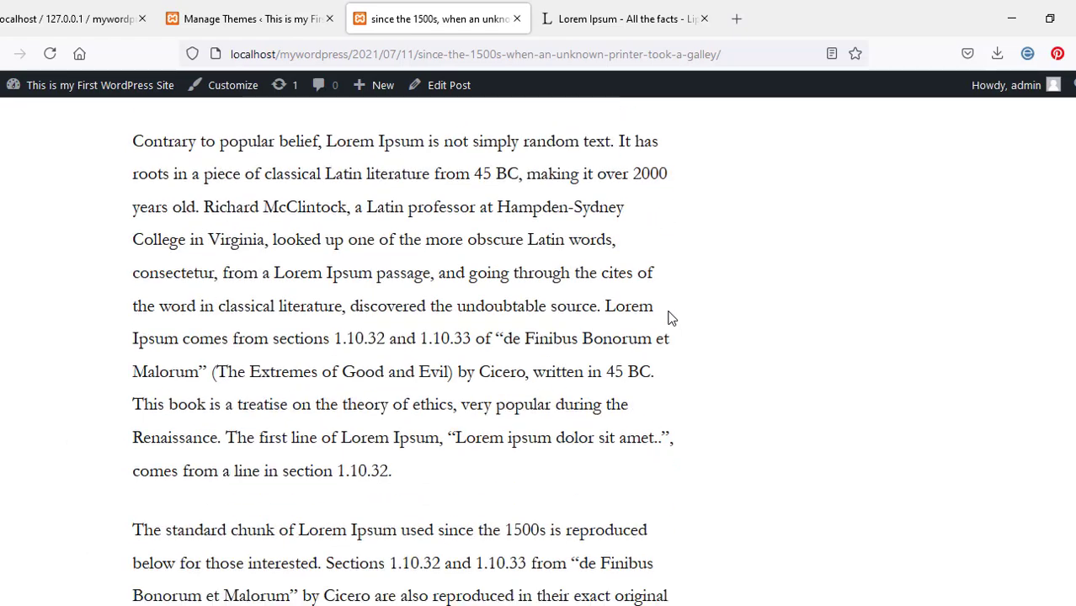
{"action": "scroll", "coordinate": [672, 317], "scroll_direction": "down", "scroll_amount": 12}
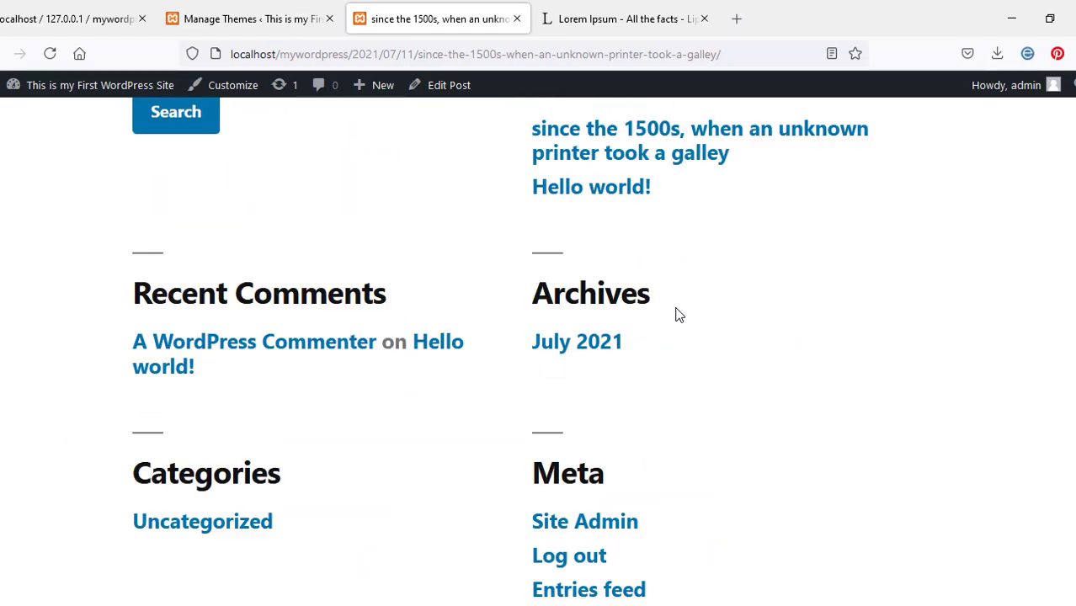
{"action": "scroll", "coordinate": [678, 315], "scroll_direction": "up", "scroll_amount": 5}
{"action": "scroll", "coordinate": [682, 311], "scroll_direction": "down", "scroll_amount": 8}
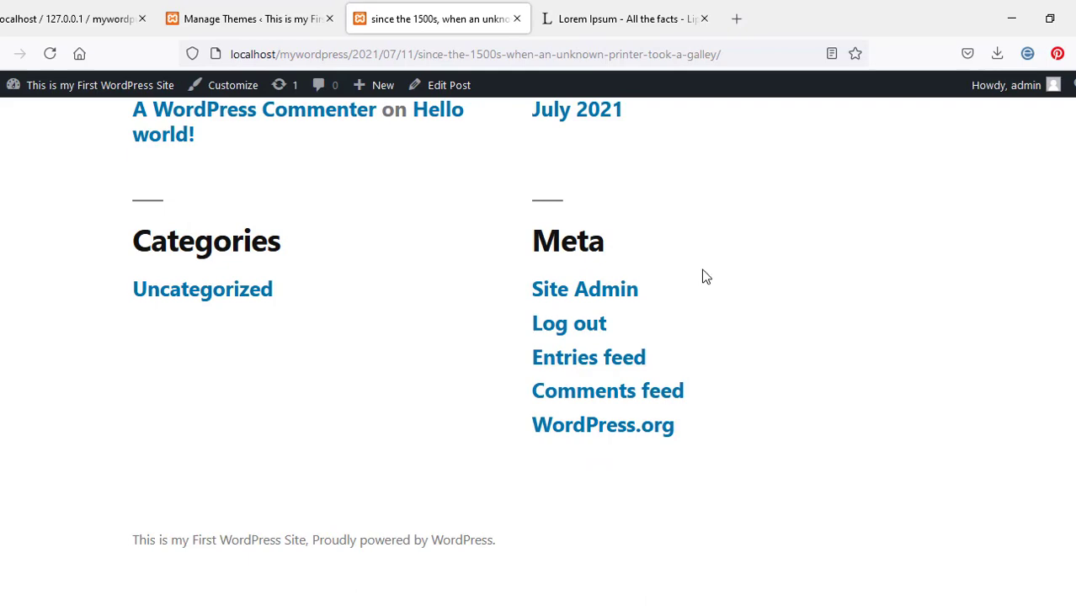
{"action": "scroll", "coordinate": [706, 277], "scroll_direction": "up", "scroll_amount": 10}
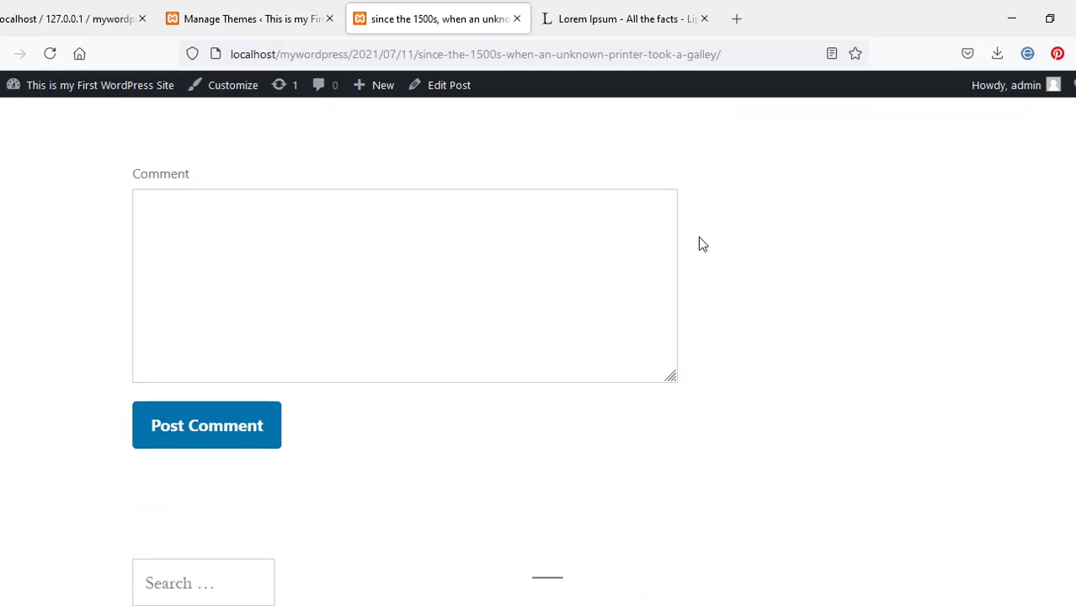
{"action": "scroll", "coordinate": [695, 243], "scroll_direction": "up", "scroll_amount": 15}
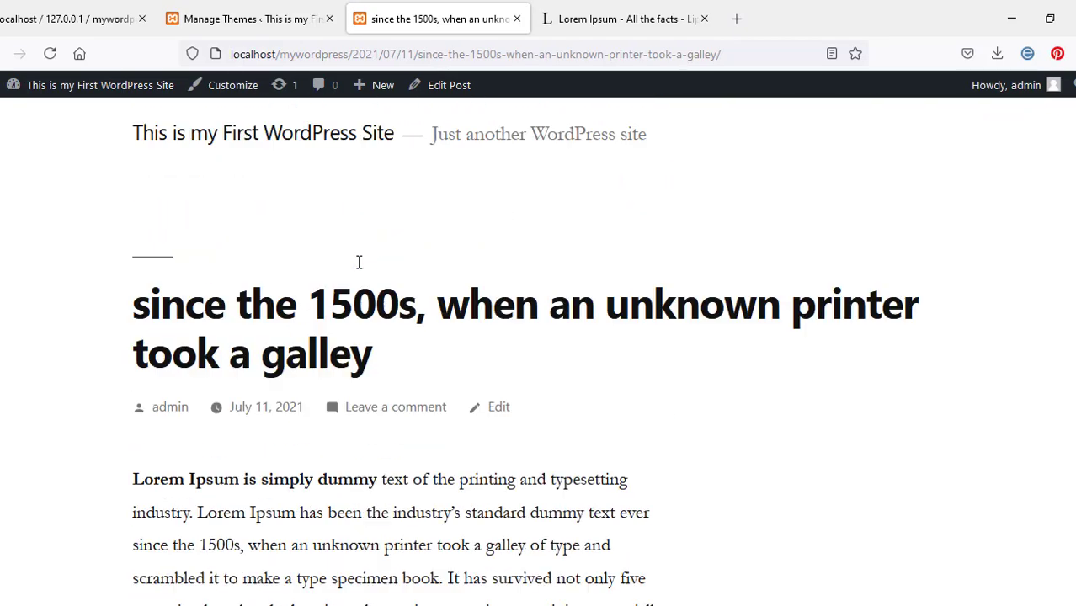
{"action": "left_click", "coordinate": [189, 19]}
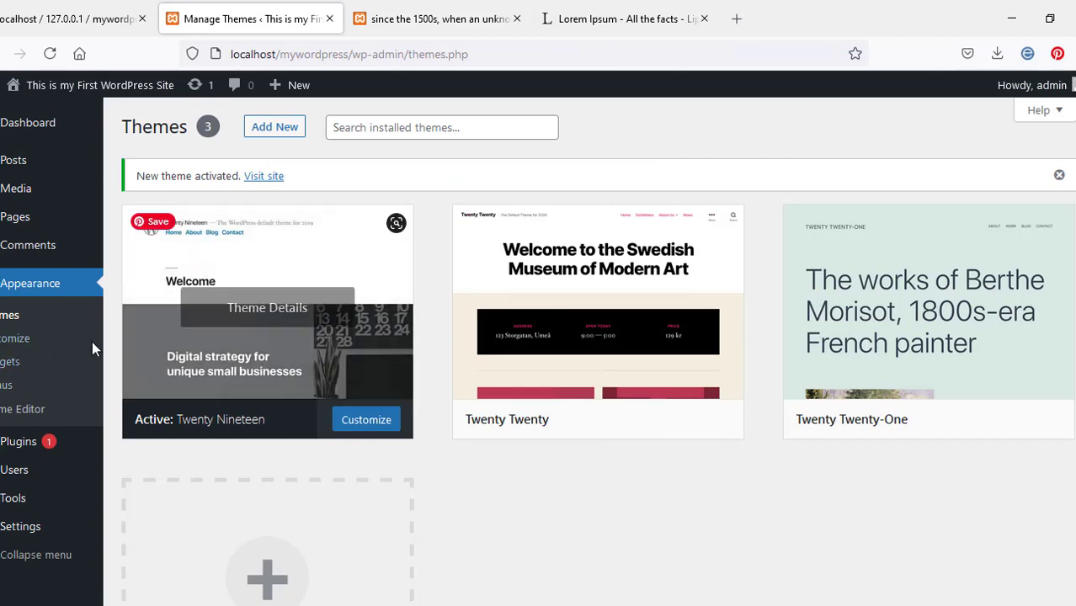
Browse the featured themes on Add Themes and install Moina.
{"action": "scroll", "coordinate": [396, 404], "scroll_direction": "down", "scroll_amount": 3}
{"action": "left_click", "coordinate": [270, 384]}
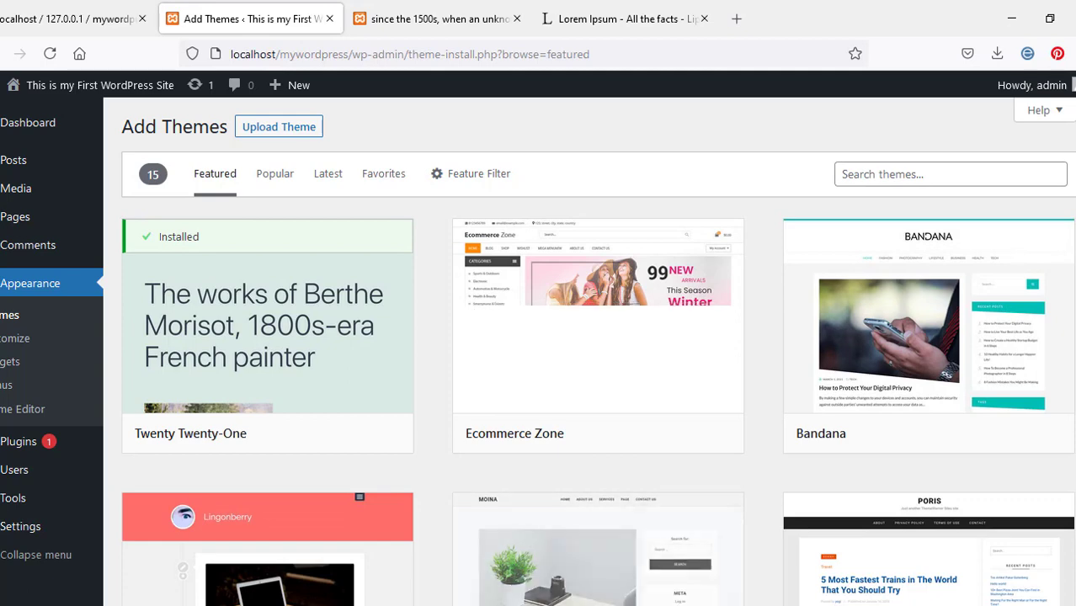
{"action": "mouse_move", "coordinate": [766, 605]}
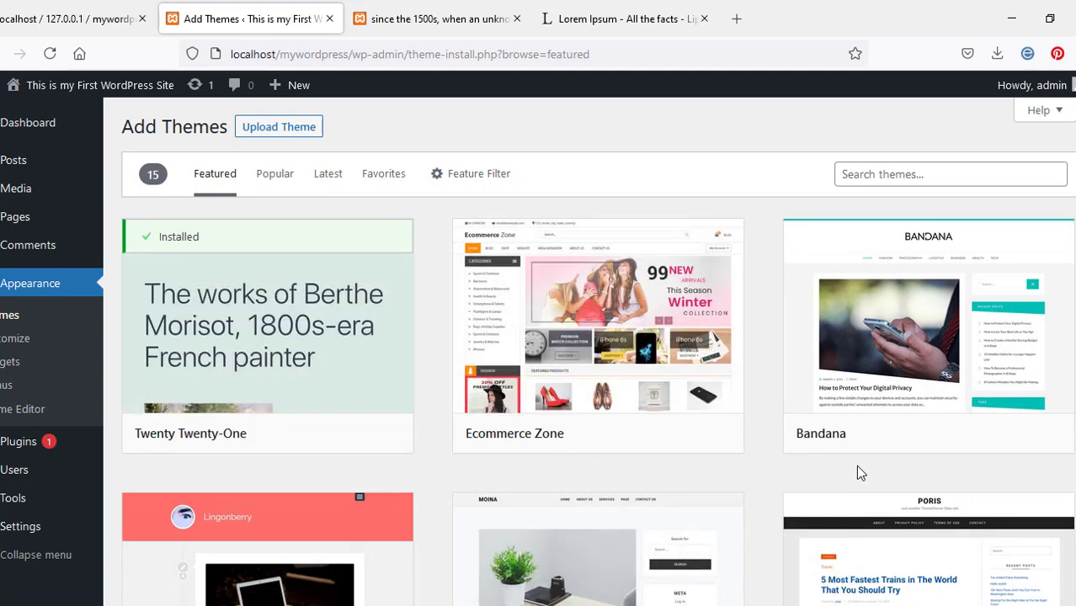
{"action": "scroll", "coordinate": [539, 463], "scroll_direction": "down", "scroll_amount": 1}
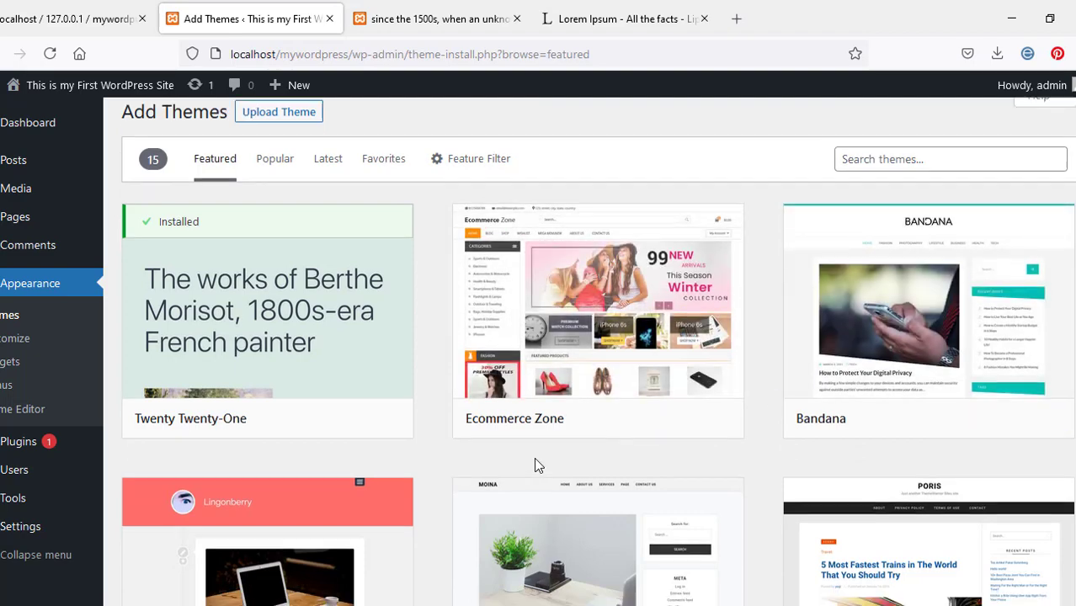
{"action": "scroll", "coordinate": [535, 459], "scroll_direction": "down", "scroll_amount": 4}
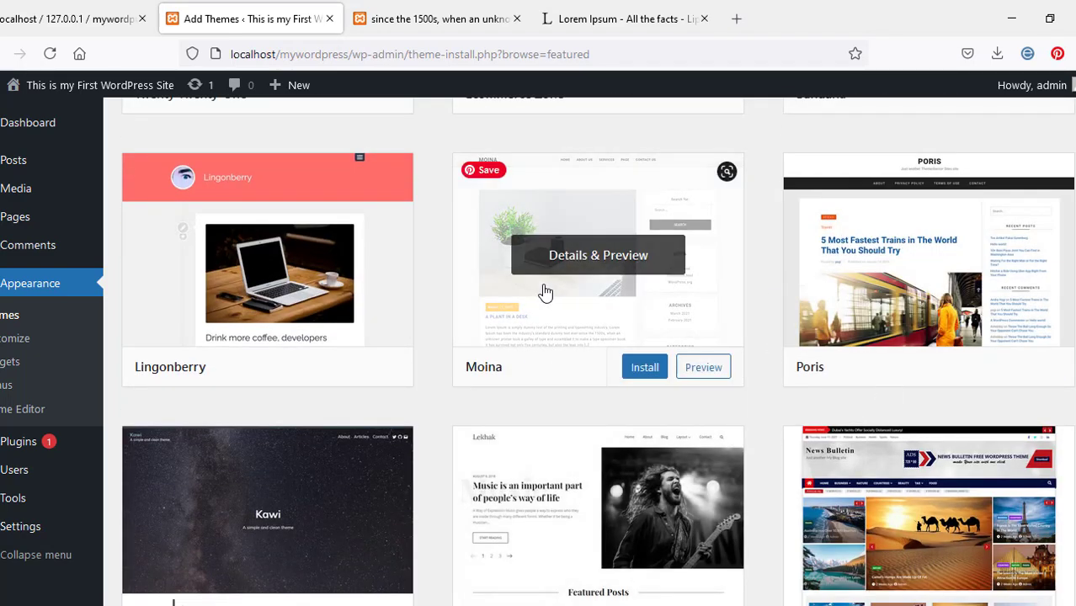
{"action": "left_click", "coordinate": [643, 368]}
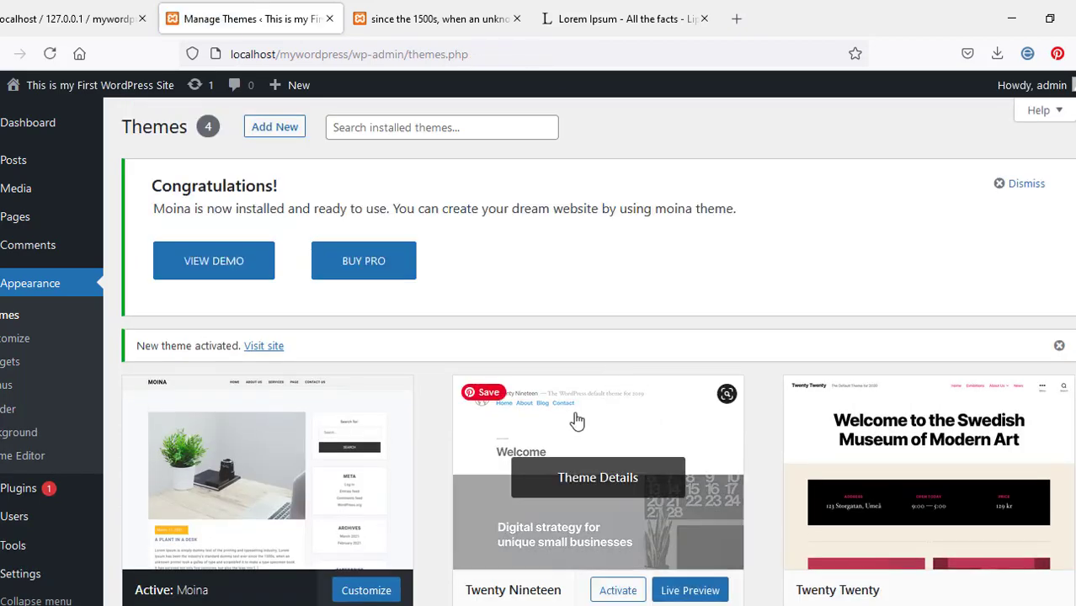
{"action": "left_click", "coordinate": [467, 12]}
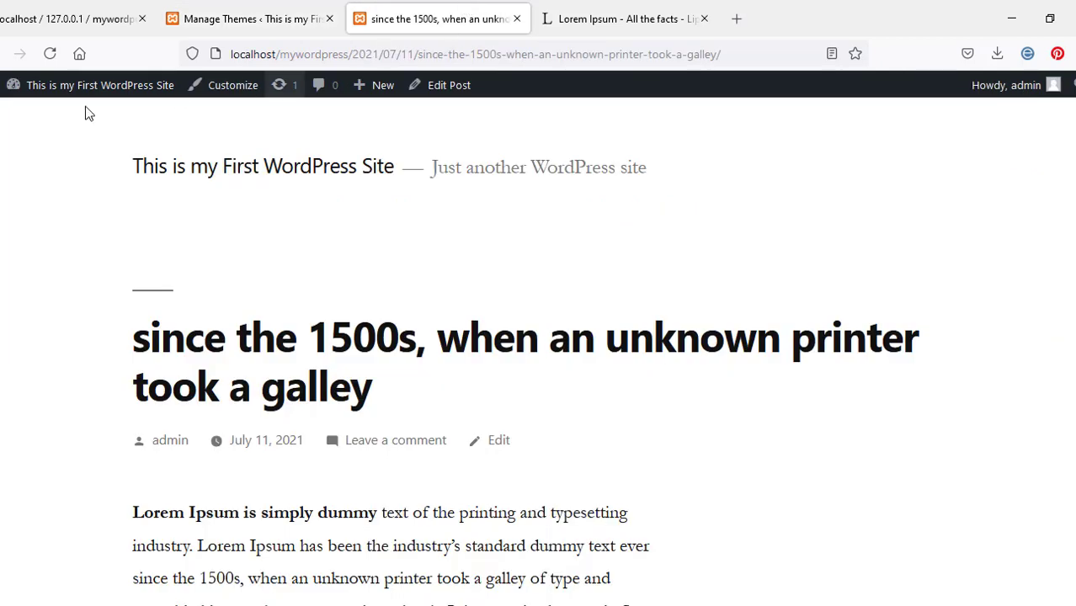
{"action": "left_click", "coordinate": [51, 54]}
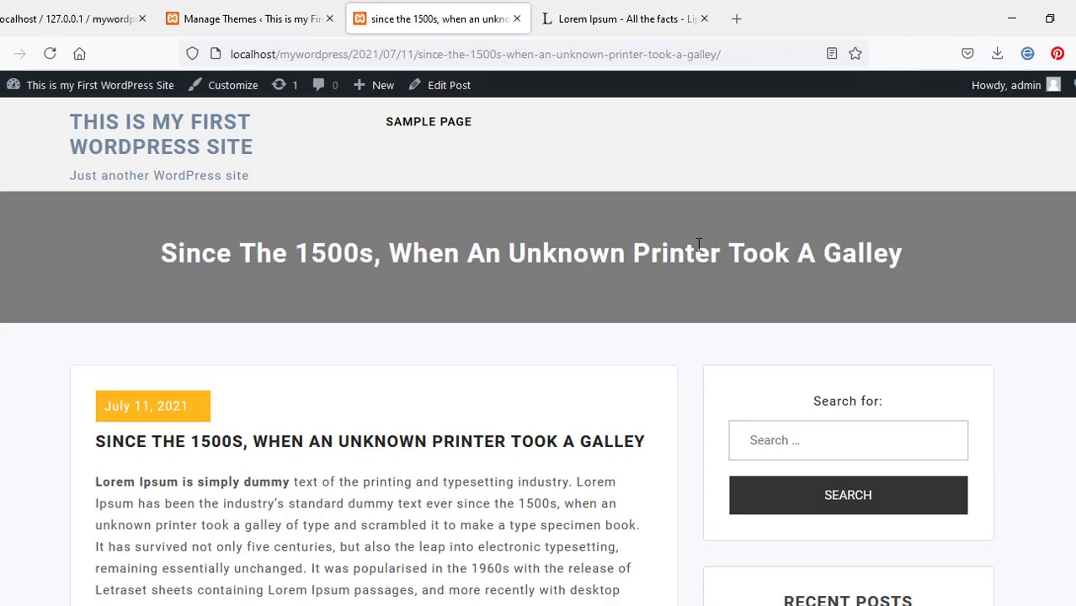
{"action": "scroll", "coordinate": [616, 364], "scroll_direction": "down", "scroll_amount": 15}
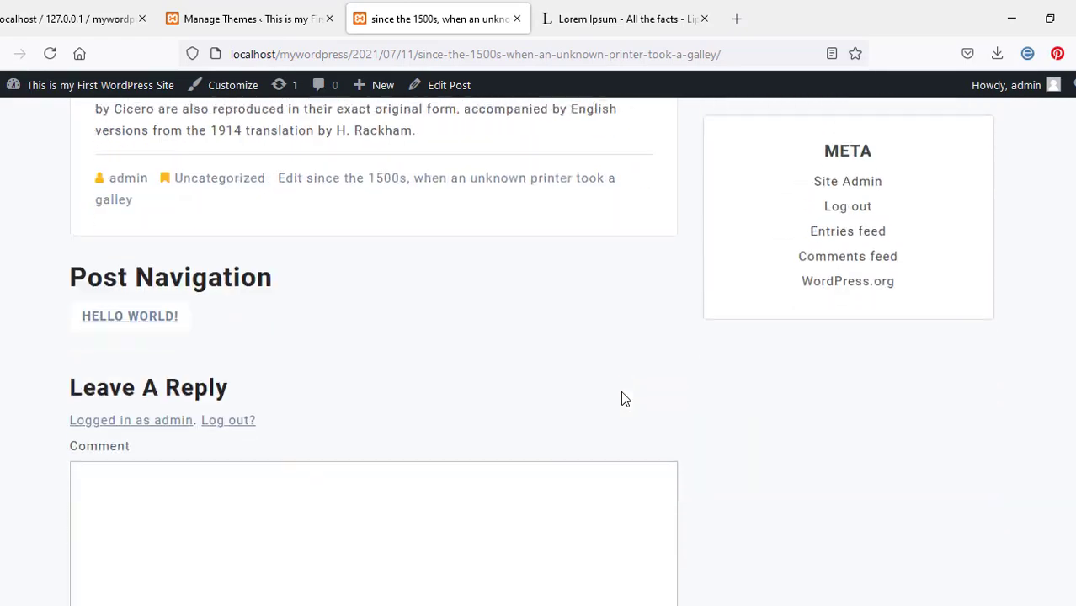
{"action": "scroll", "coordinate": [624, 399], "scroll_direction": "up", "scroll_amount": 15}
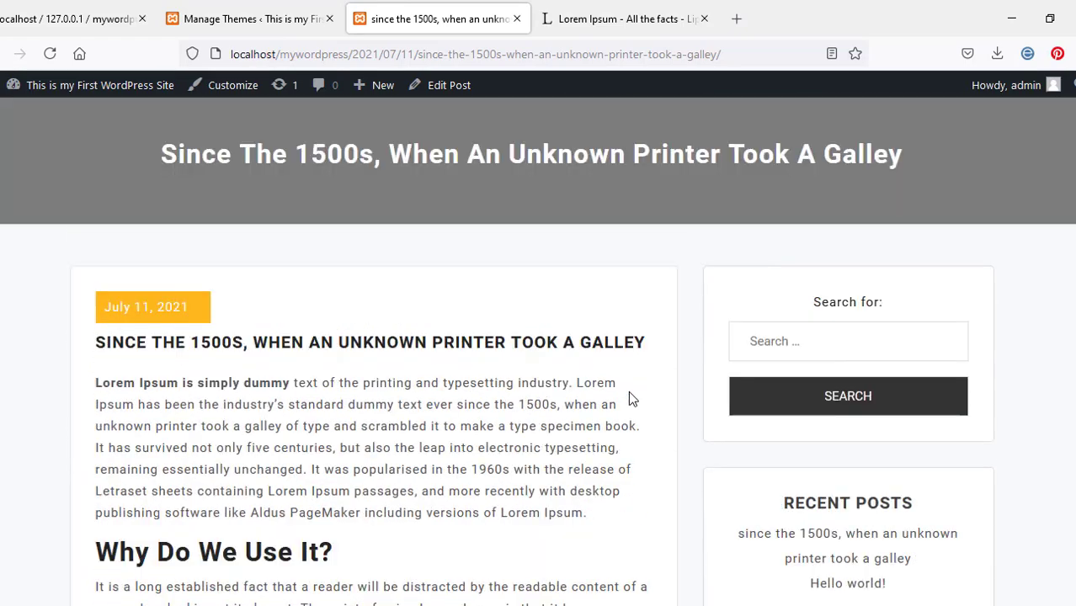
{"action": "scroll", "coordinate": [634, 397], "scroll_direction": "up", "scroll_amount": 2}
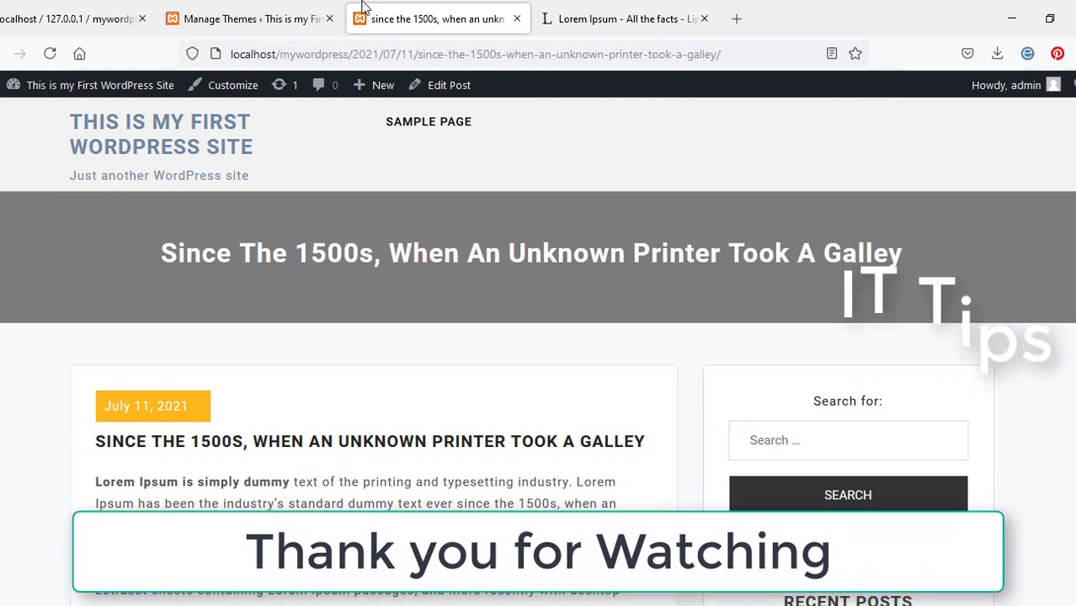
{"action": "left_click", "coordinate": [285, 10]}
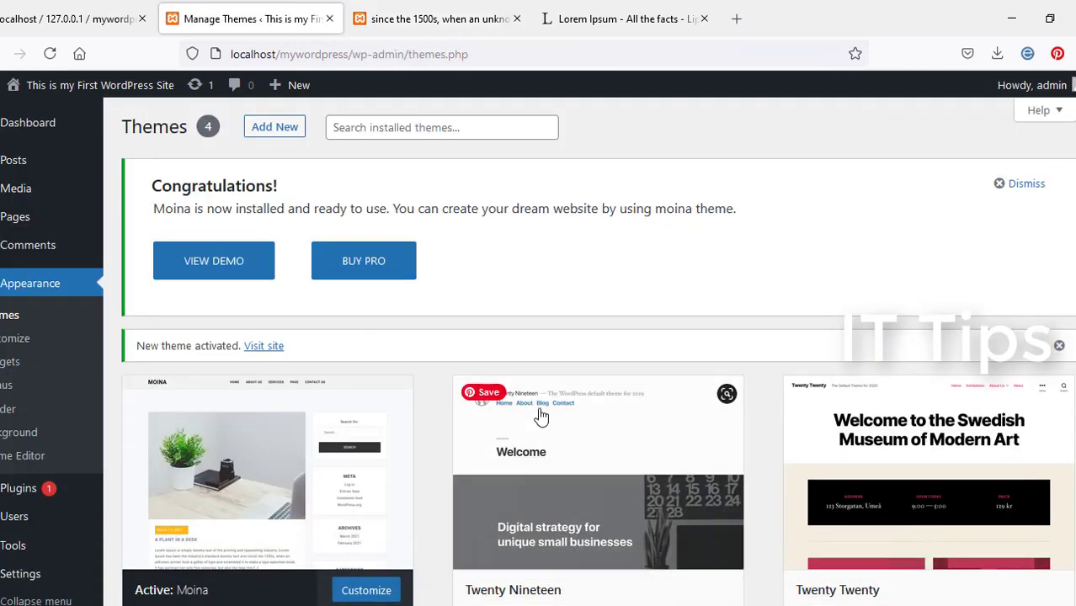
Find Clean Retina on the Add Themes page and install it.
{"action": "scroll", "coordinate": [547, 405], "scroll_direction": "down", "scroll_amount": 4}
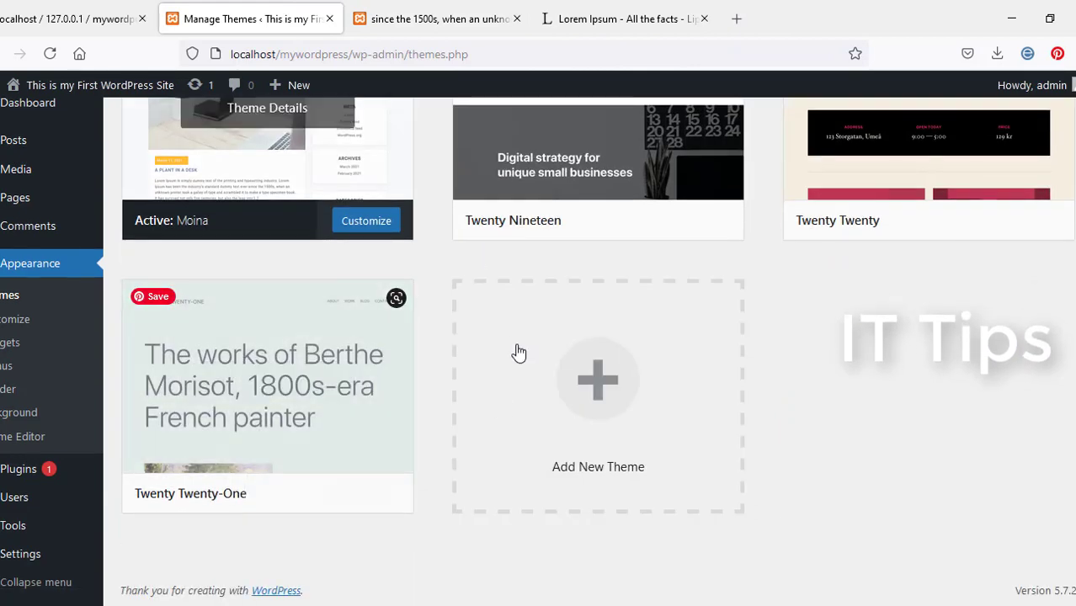
{"action": "scroll", "coordinate": [517, 353], "scroll_direction": "up", "scroll_amount": 2}
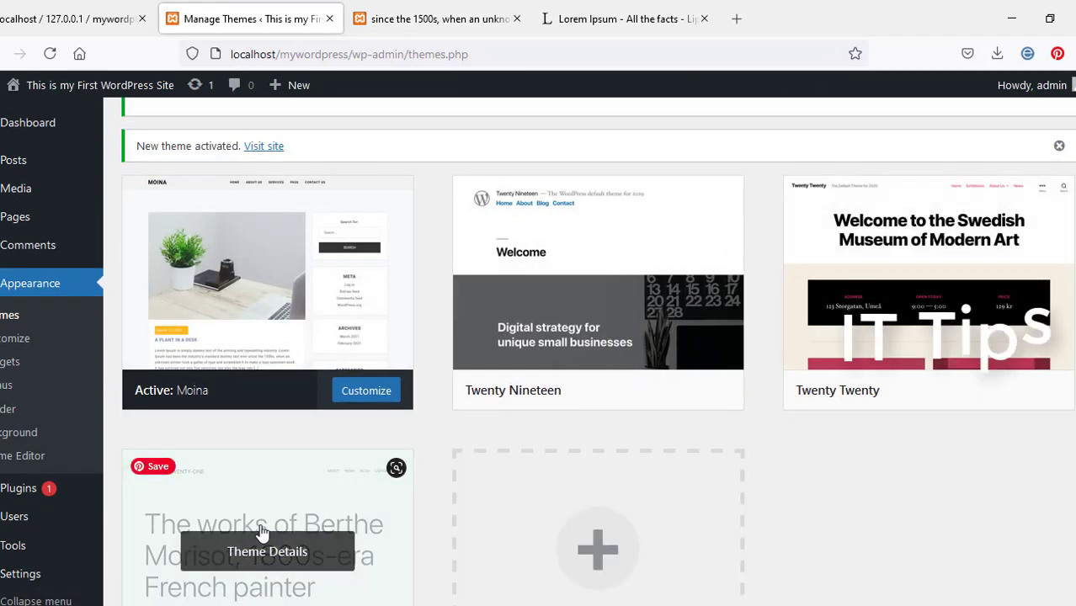
{"action": "scroll", "coordinate": [600, 398], "scroll_direction": "down", "scroll_amount": 2}
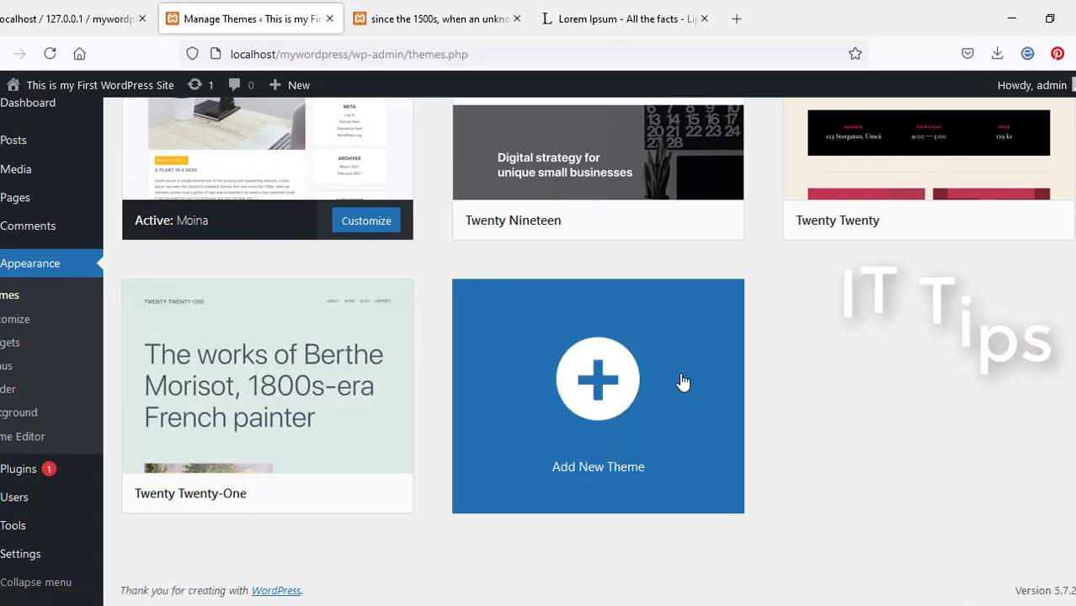
{"action": "left_click", "coordinate": [603, 392]}
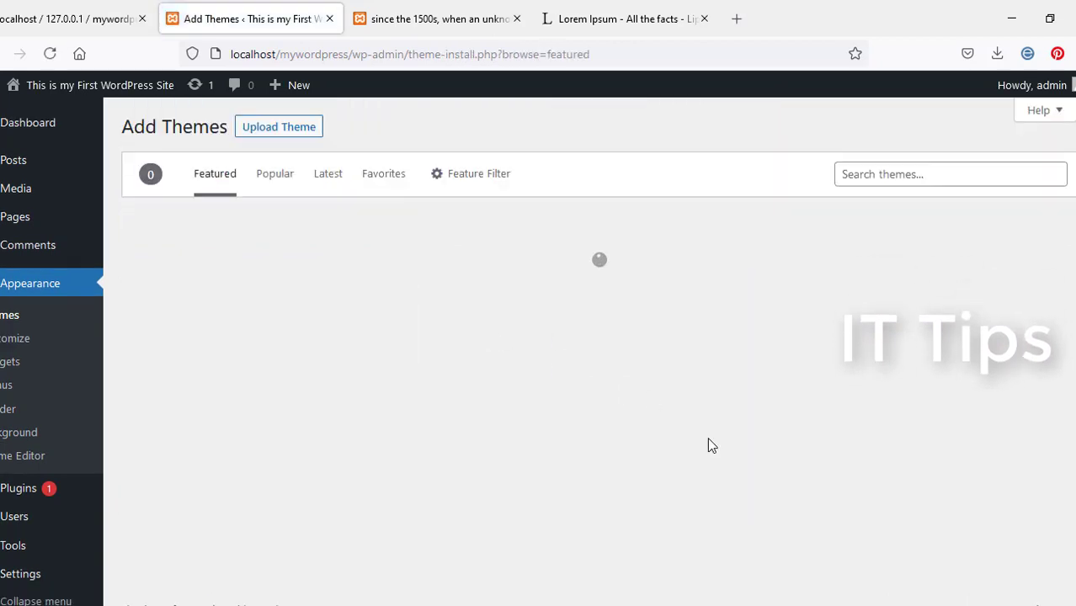
{"action": "scroll", "coordinate": [957, 410], "scroll_direction": "down", "scroll_amount": 5}
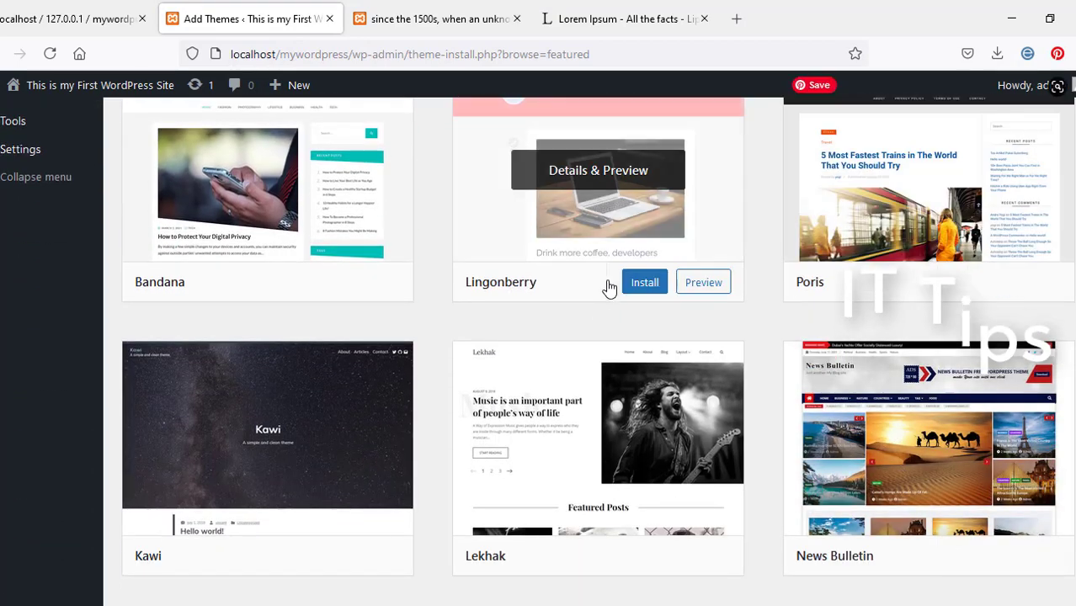
{"action": "scroll", "coordinate": [720, 396], "scroll_direction": "up", "scroll_amount": 1}
{"action": "scroll", "coordinate": [720, 397], "scroll_direction": "down", "scroll_amount": 5}
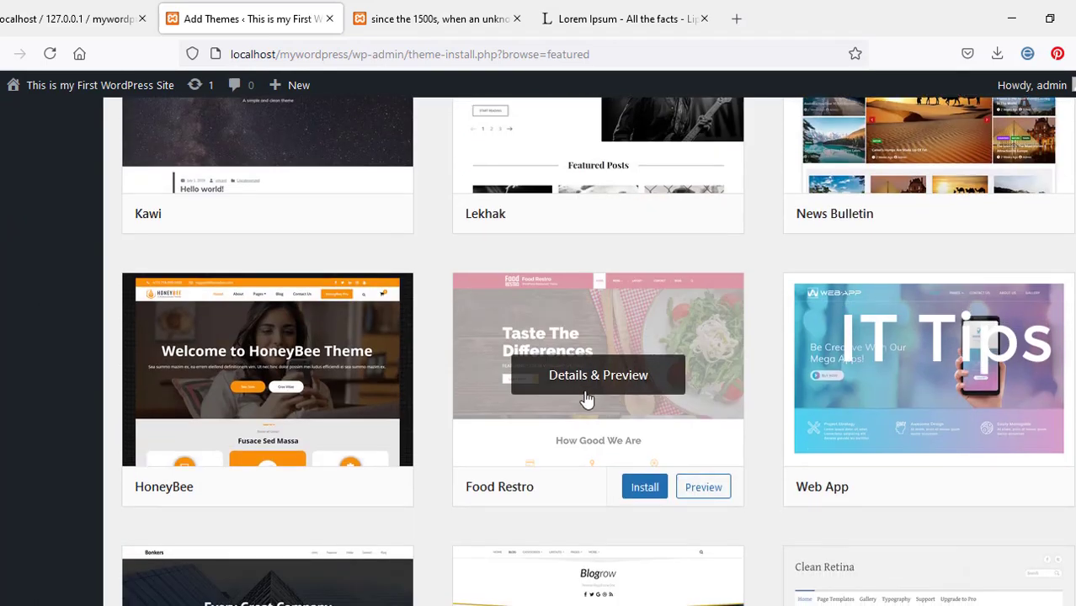
{"action": "scroll", "coordinate": [589, 395], "scroll_direction": "down", "scroll_amount": 4}
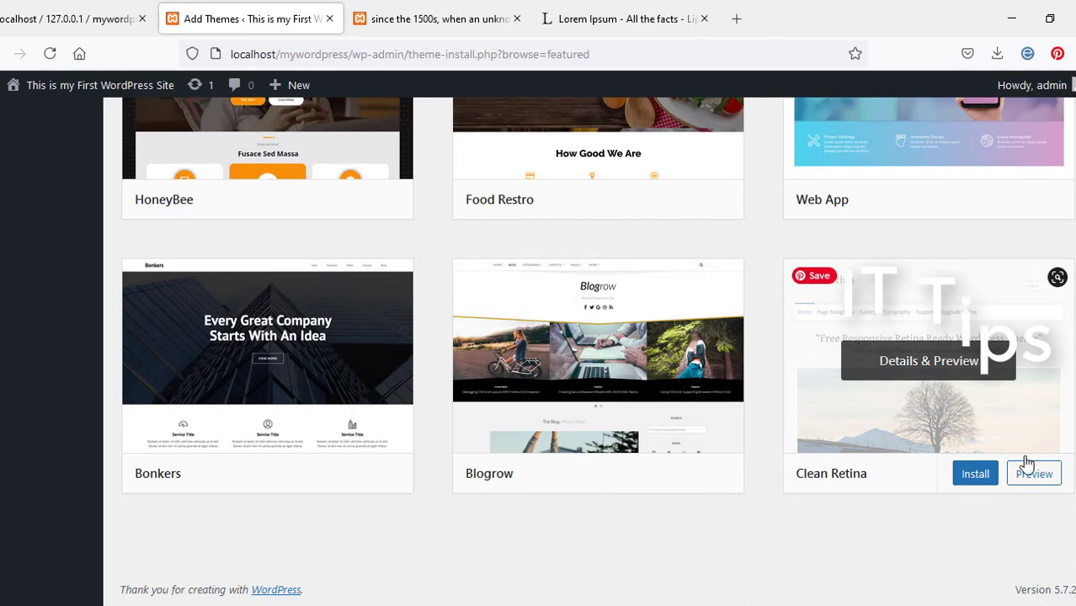
{"action": "left_click", "coordinate": [975, 474]}
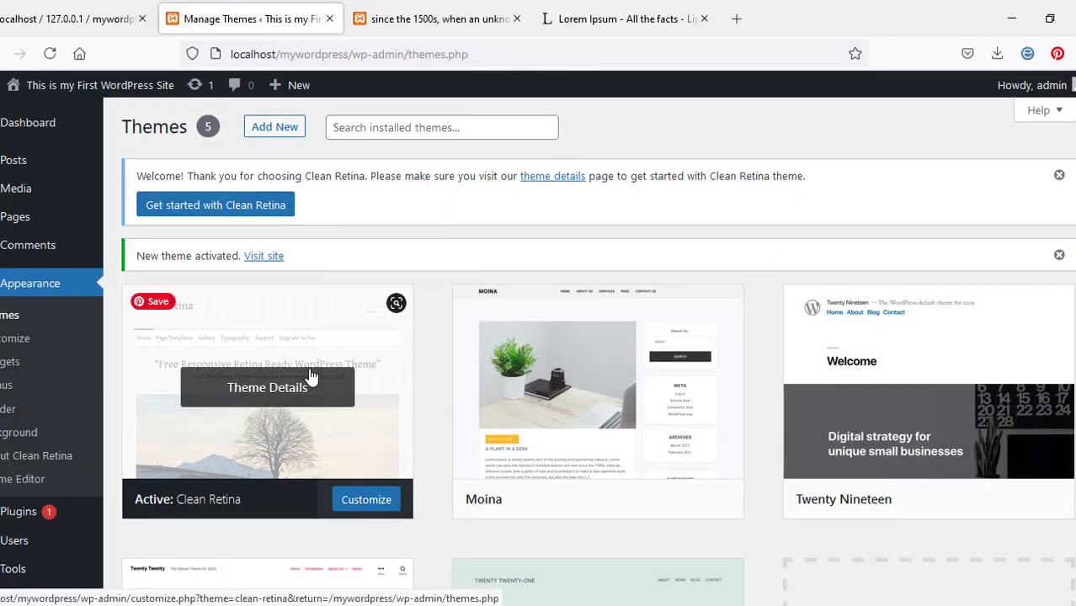
Post the comment 'wow' on the lorem-ipsum post, then go back to the themes admin page.
{"action": "left_click", "coordinate": [375, 20]}
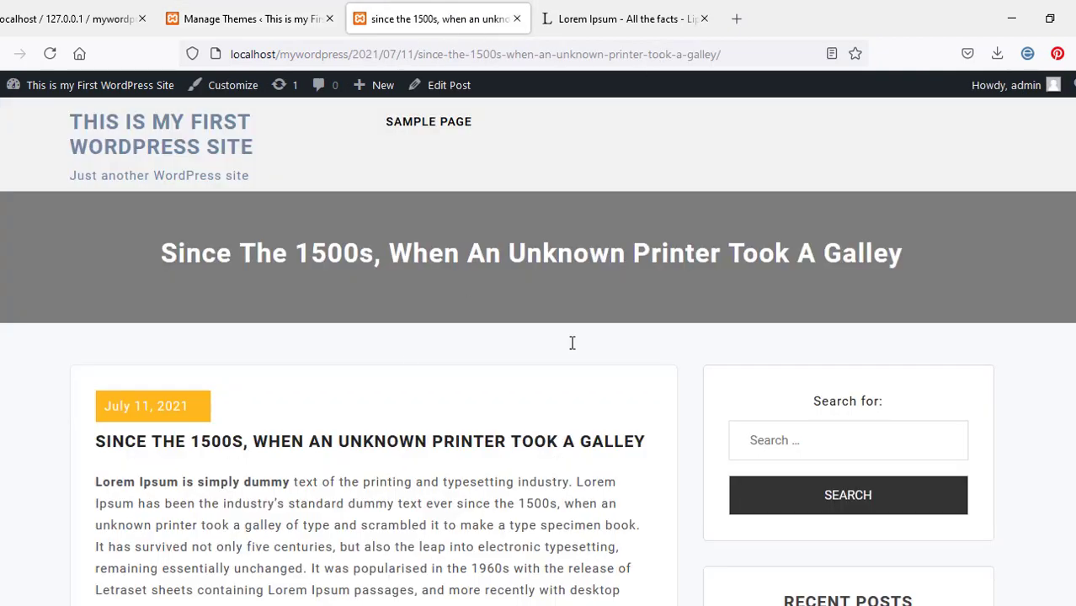
{"action": "scroll", "coordinate": [654, 368], "scroll_direction": "down", "scroll_amount": 4}
{"action": "scroll", "coordinate": [644, 373], "scroll_direction": "up", "scroll_amount": 4}
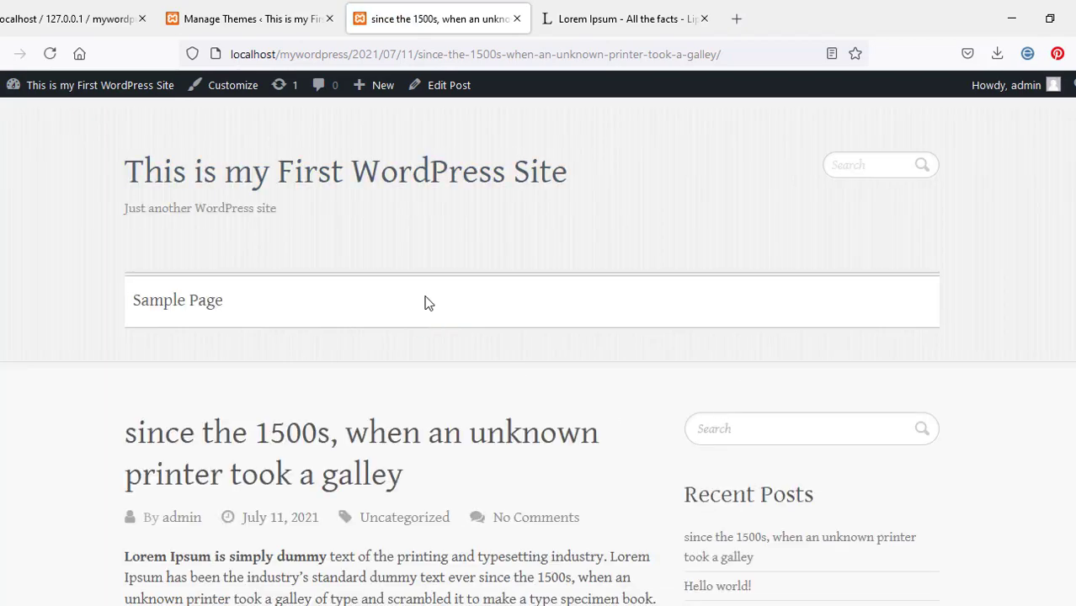
{"action": "scroll", "coordinate": [428, 318], "scroll_direction": "down", "scroll_amount": 15}
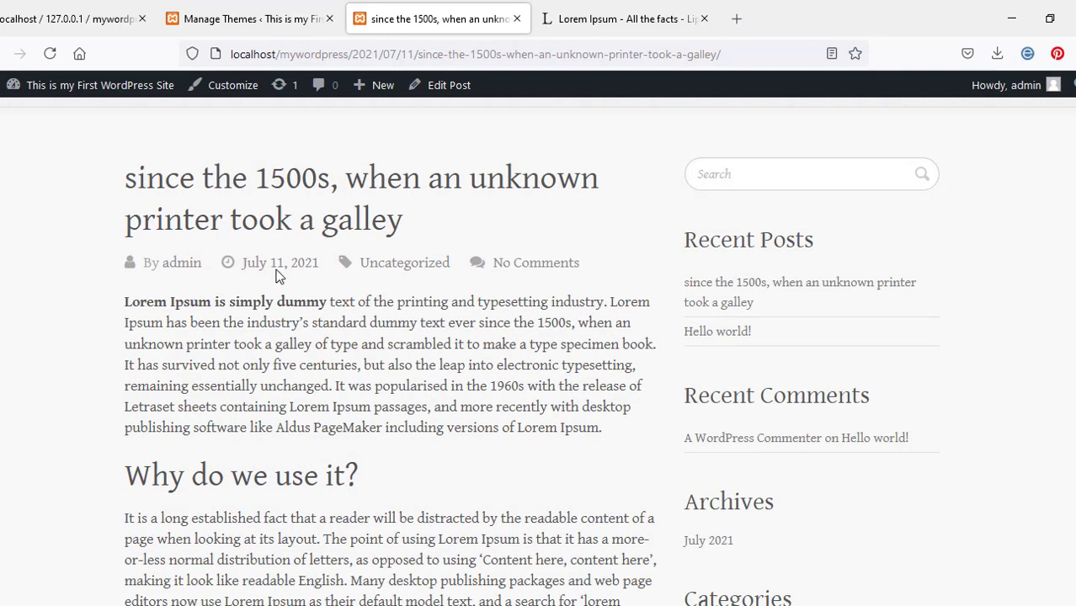
{"action": "scroll", "coordinate": [336, 303], "scroll_direction": "down", "scroll_amount": 3}
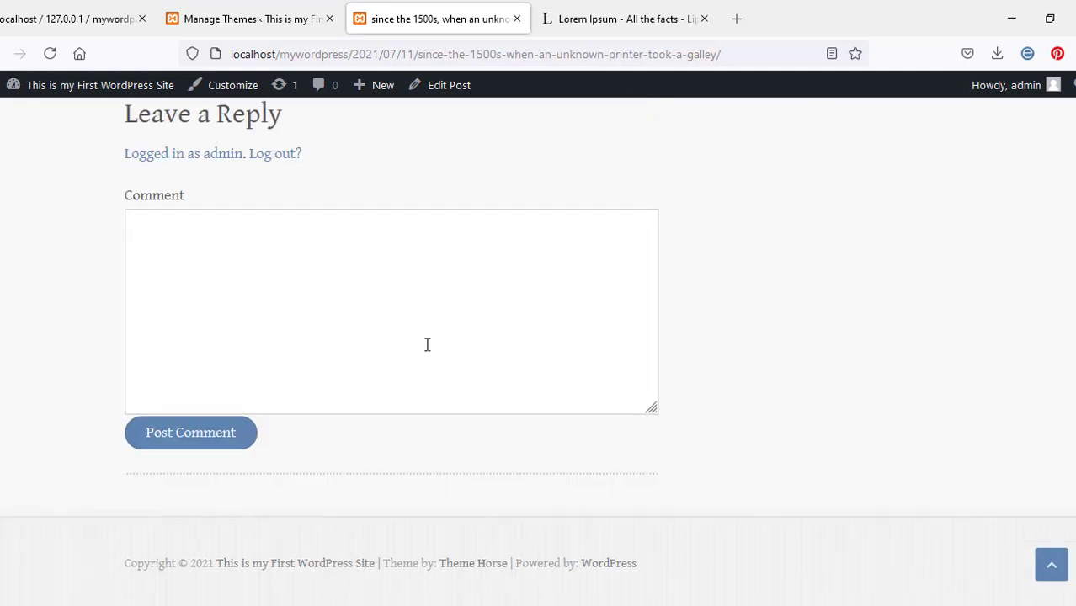
{"action": "scroll", "coordinate": [395, 346], "scroll_direction": "up", "scroll_amount": 1}
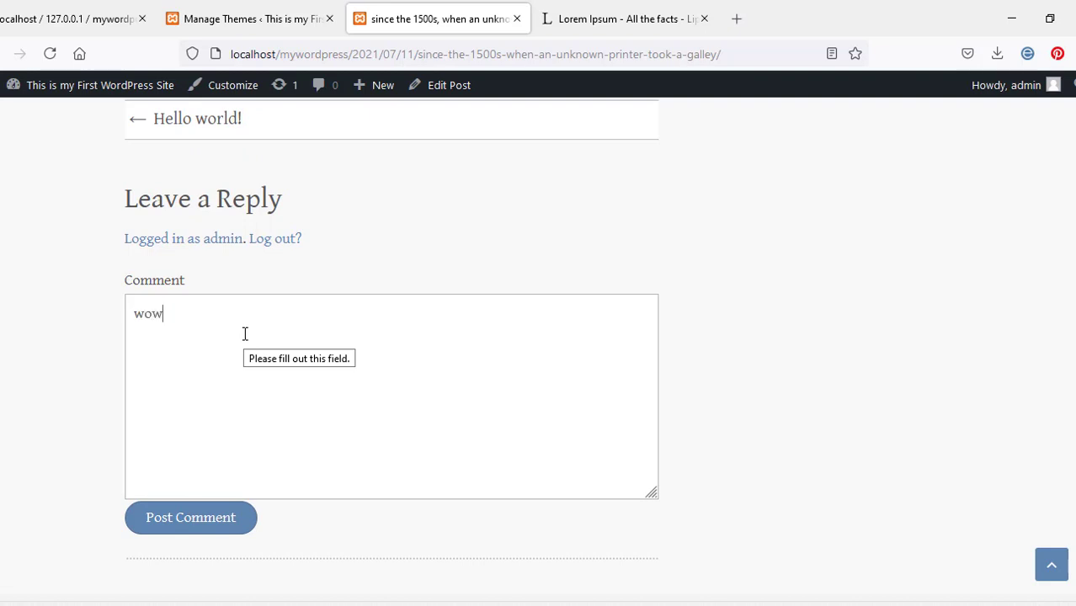
{"action": "left_click", "coordinate": [169, 527]}
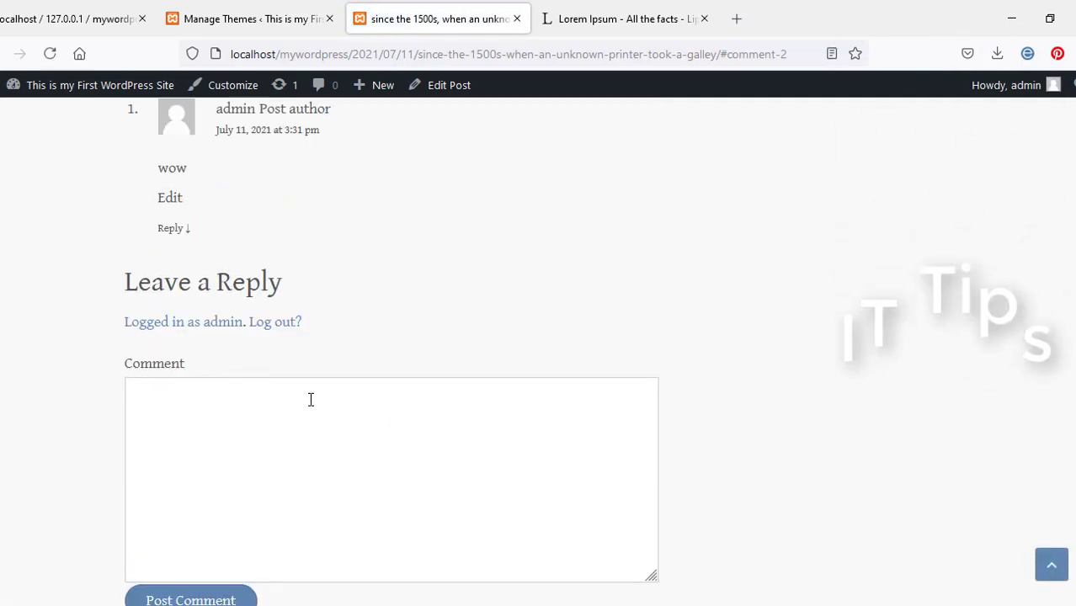
{"action": "scroll", "coordinate": [311, 400], "scroll_direction": "up", "scroll_amount": 2}
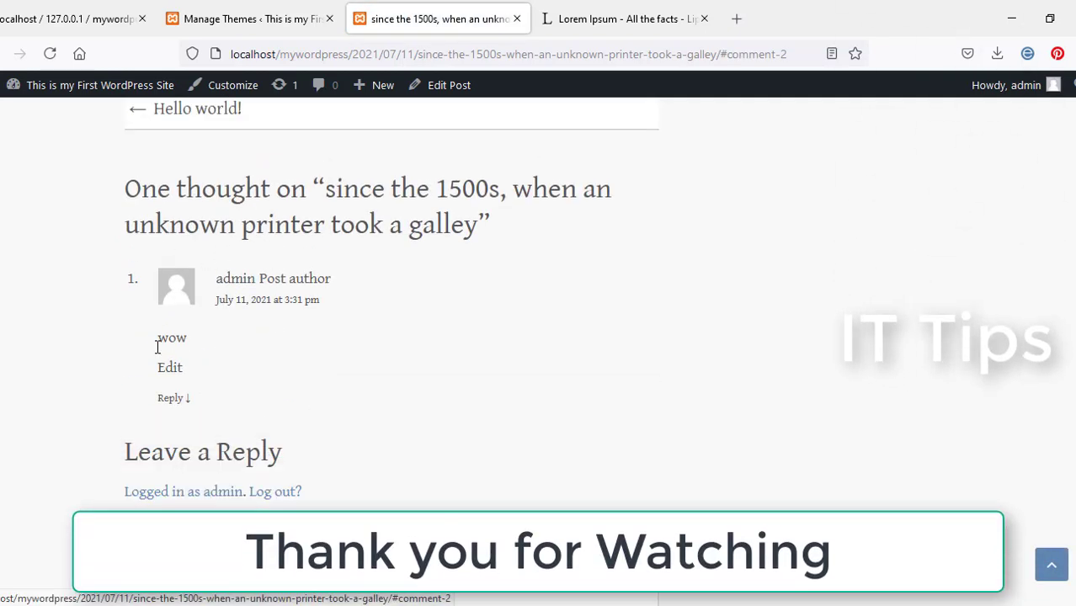
{"action": "left_click_drag", "start_coordinate": [155, 345], "coordinate": [206, 344]}
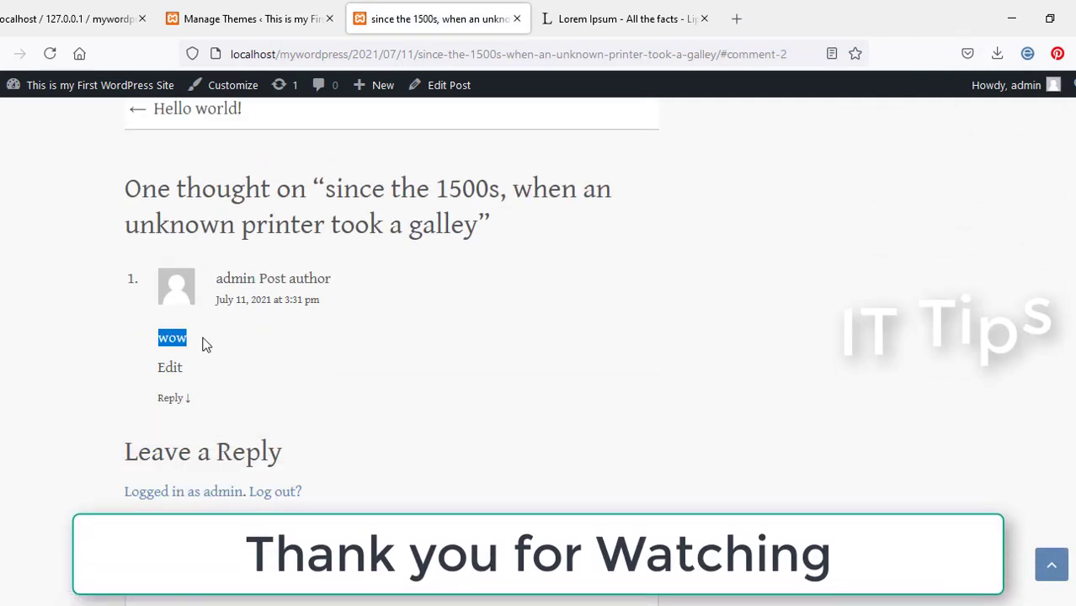
{"action": "left_click", "coordinate": [226, 17]}
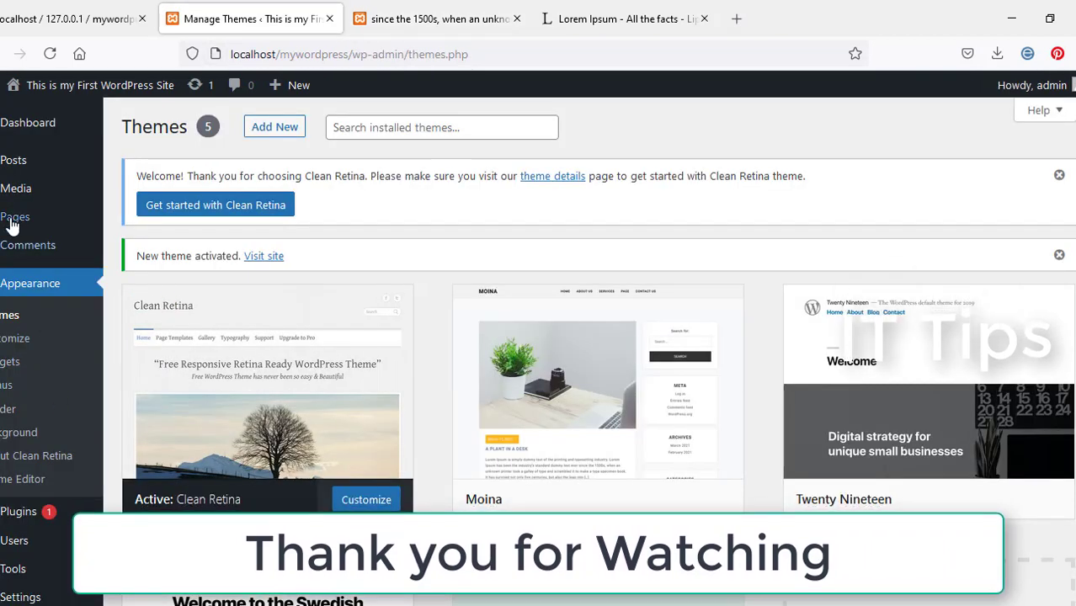
Open the admin Comments list showing the 'wow' comment and the sample Hello world! comment.
{"action": "scroll", "coordinate": [12, 253], "scroll_direction": "down", "scroll_amount": 2}
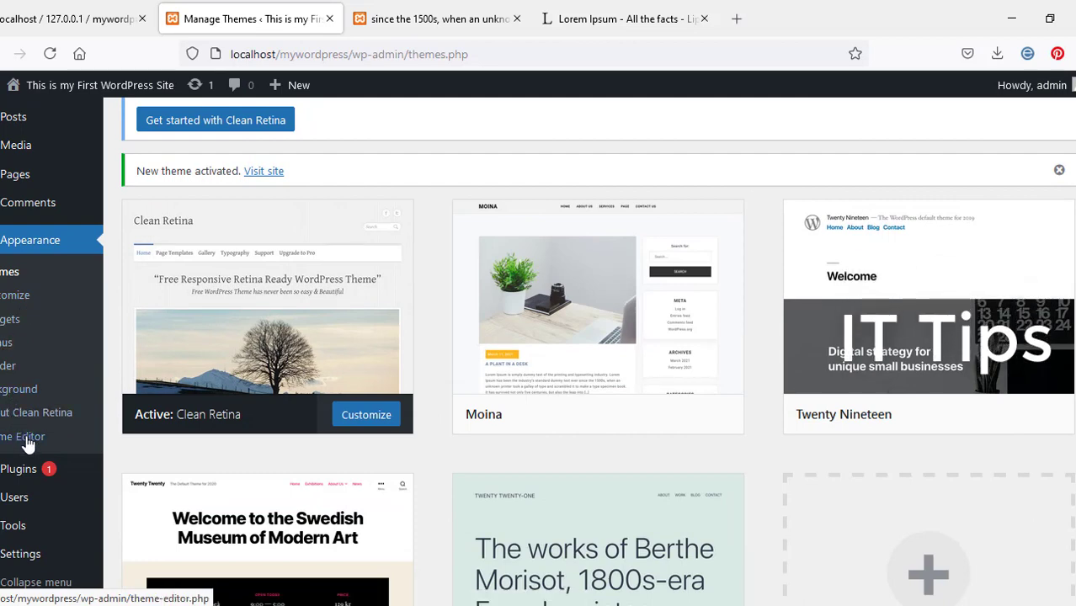
{"action": "scroll", "coordinate": [28, 445], "scroll_direction": "down", "scroll_amount": 2}
{"action": "mouse_move", "coordinate": [53, 473]}
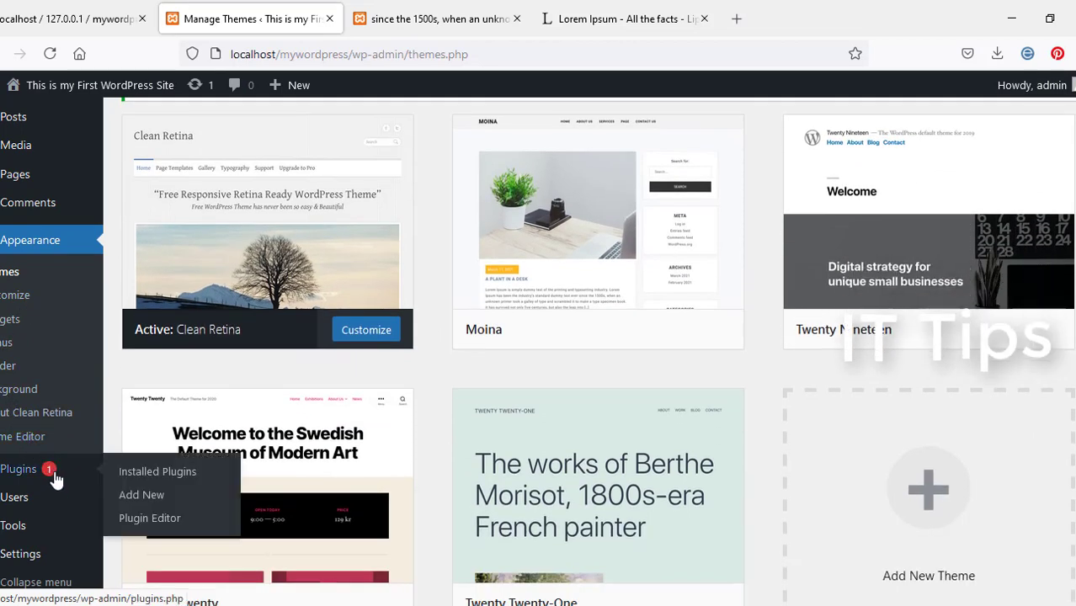
{"action": "scroll", "coordinate": [48, 302], "scroll_direction": "up", "scroll_amount": 4}
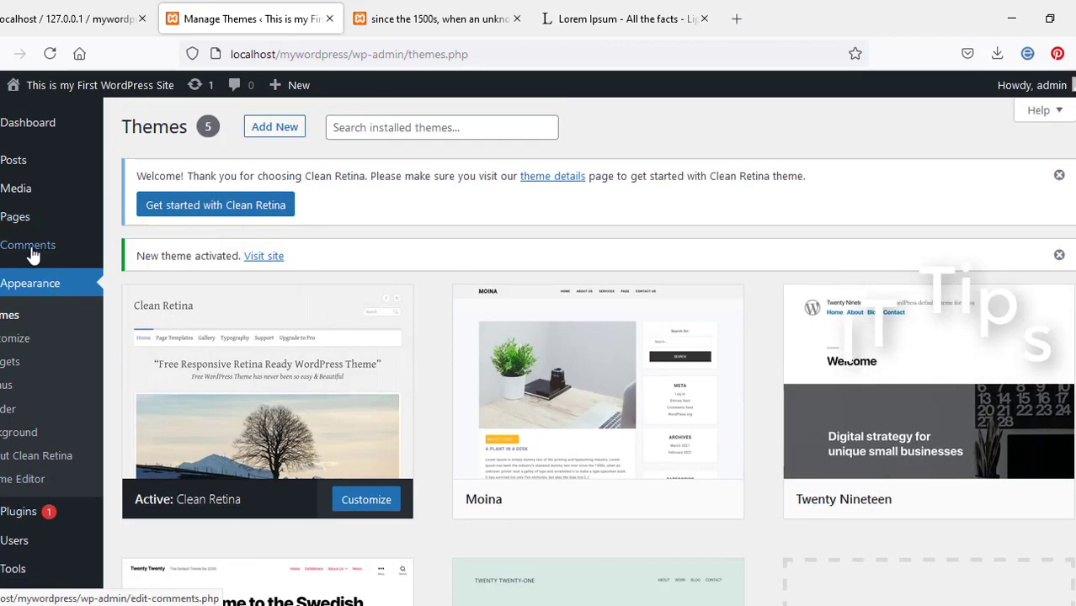
{"action": "left_click", "coordinate": [49, 254]}
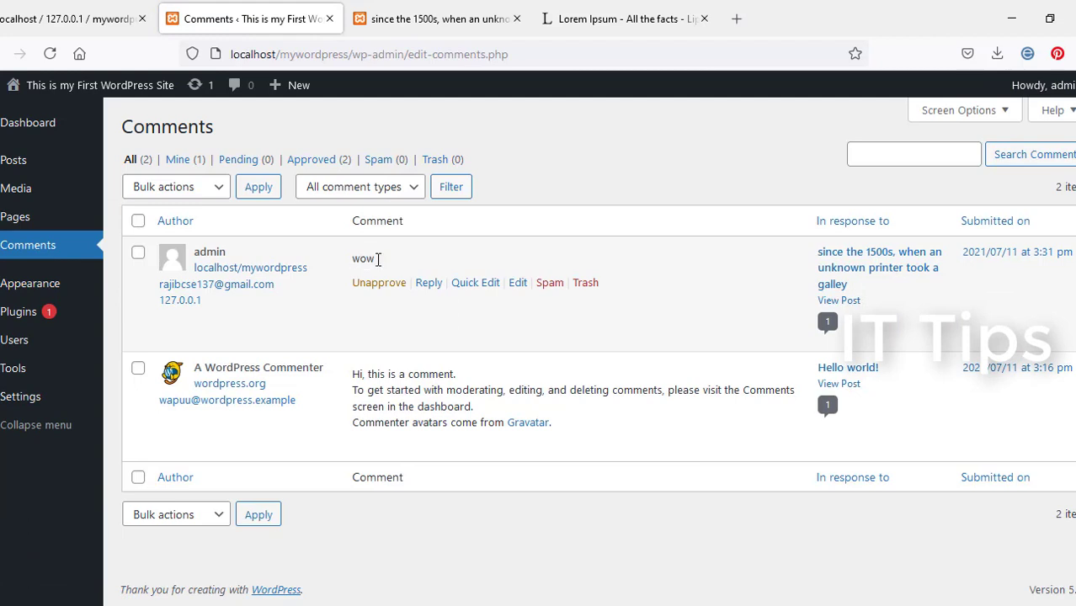
Move the sample Hello world! comment and the admin's 'wow' comment to the Trash.
{"action": "left_click_drag", "start_coordinate": [363, 257], "coordinate": [351, 269]}
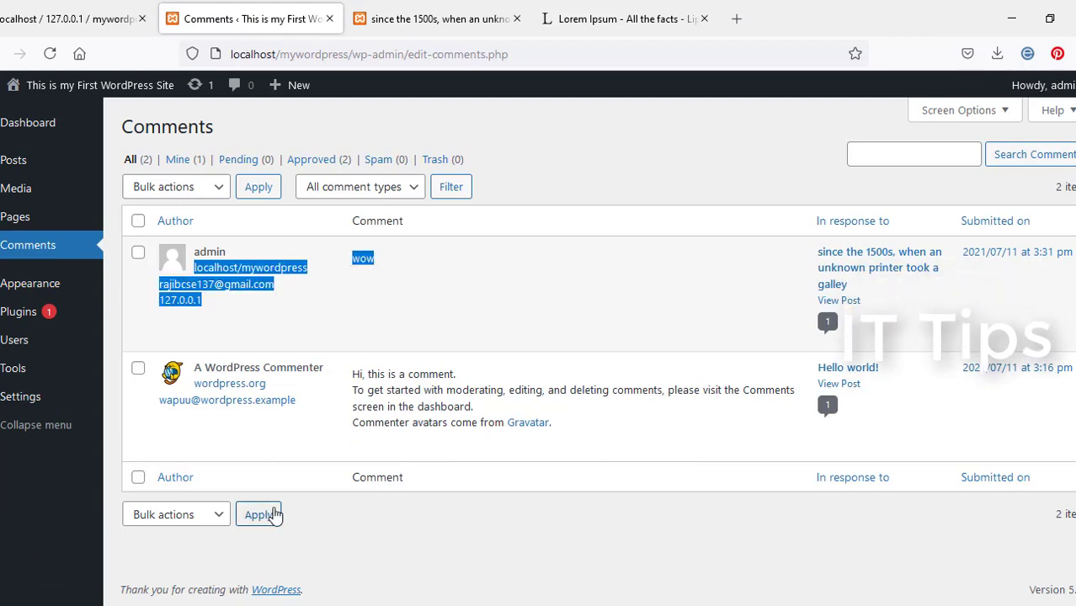
{"action": "left_click_drag", "start_coordinate": [192, 367], "coordinate": [303, 377]}
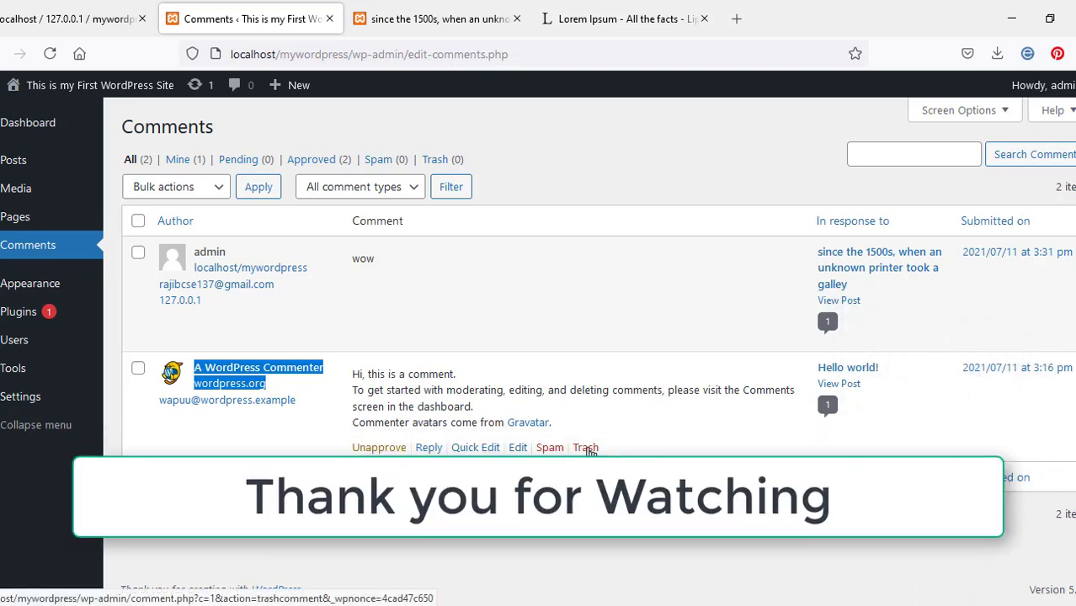
{"action": "left_click", "coordinate": [587, 449]}
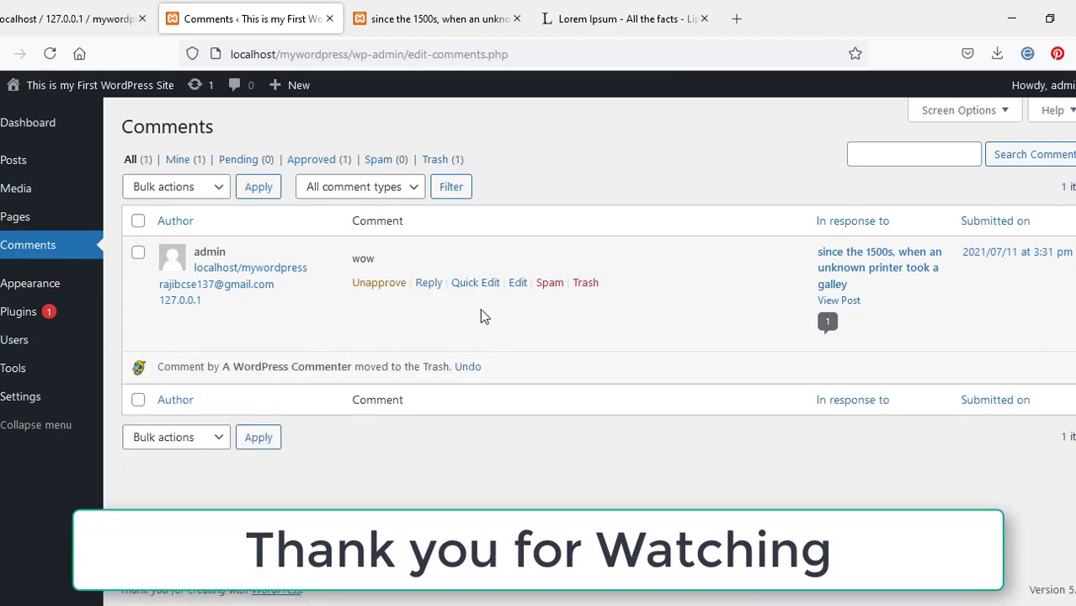
{"action": "left_click", "coordinate": [584, 285]}
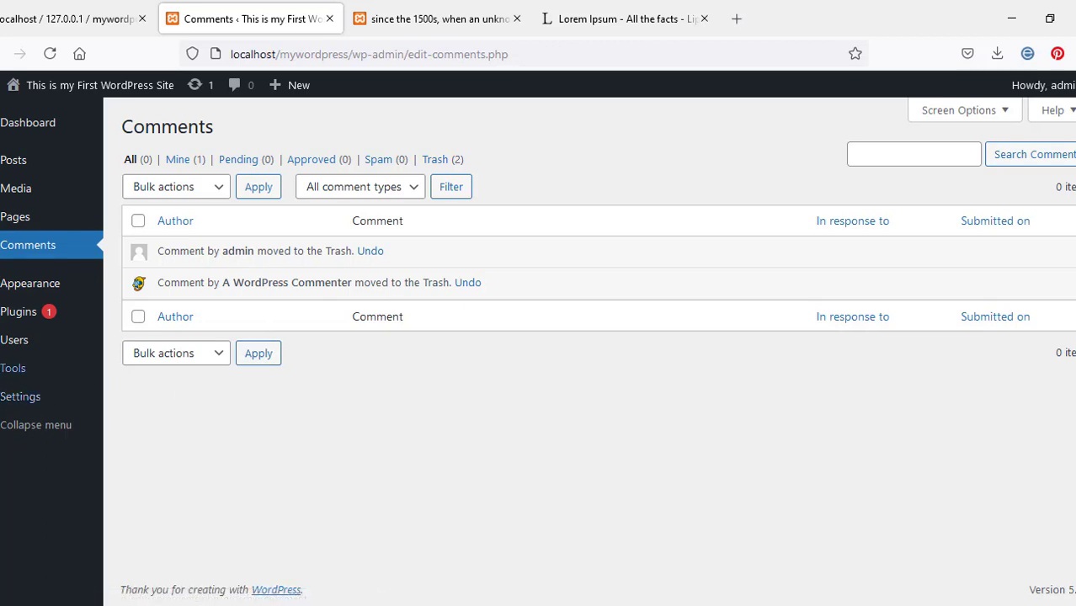
Reload the lorem-ipsum post's live page to confirm the 'wow' comment is gone.
{"action": "left_click", "coordinate": [436, 8]}
{"action": "scroll", "coordinate": [292, 461], "scroll_direction": "down", "scroll_amount": 1}
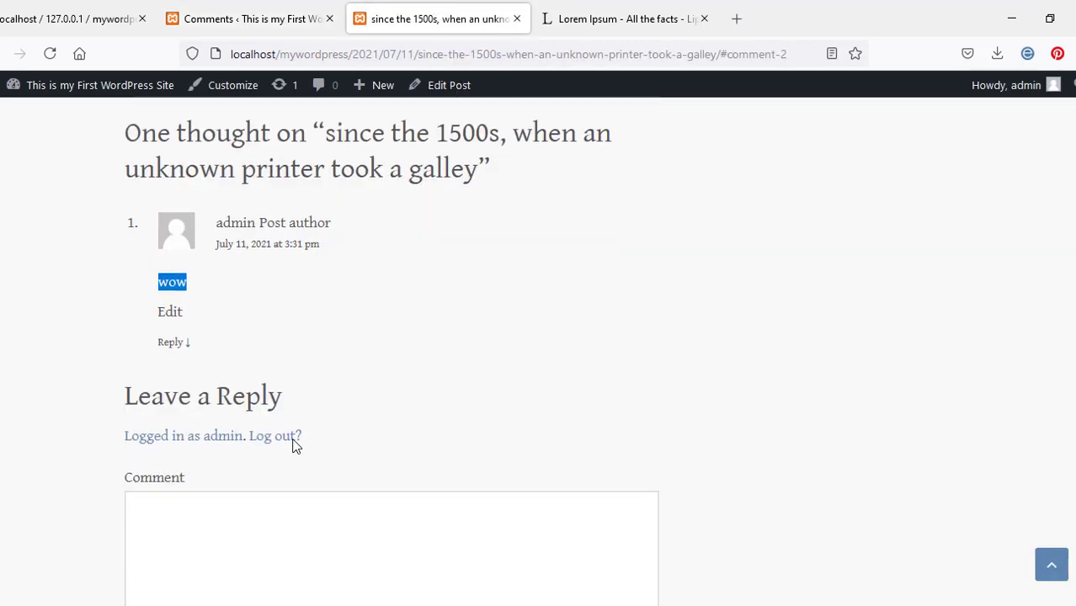
{"action": "left_click", "coordinate": [49, 55]}
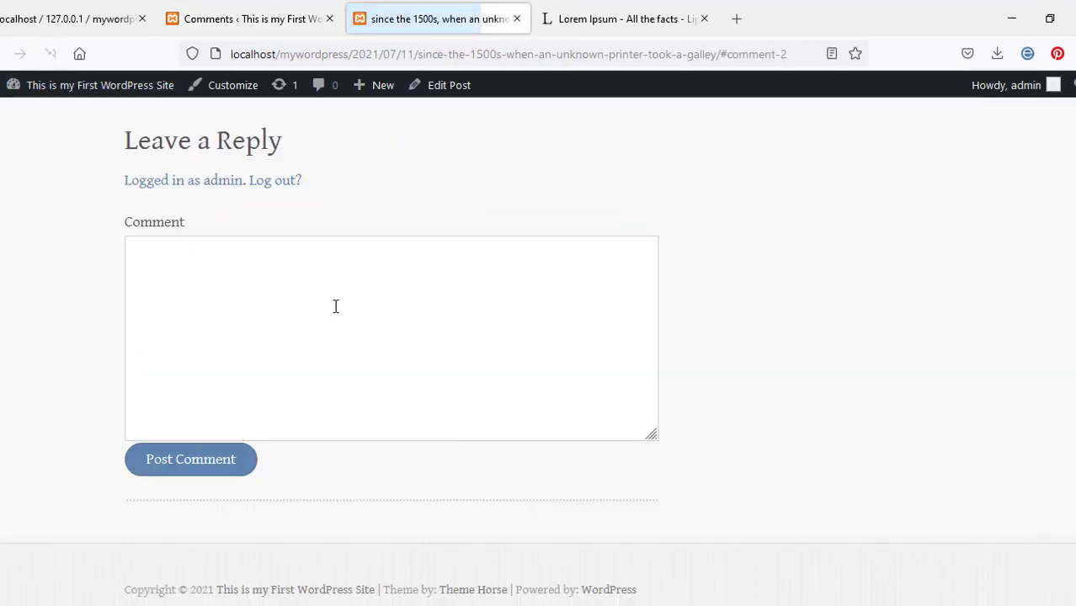
{"action": "scroll", "coordinate": [279, 324], "scroll_direction": "up", "scroll_amount": 2}
{"action": "scroll", "coordinate": [289, 353], "scroll_direction": "up", "scroll_amount": 1}
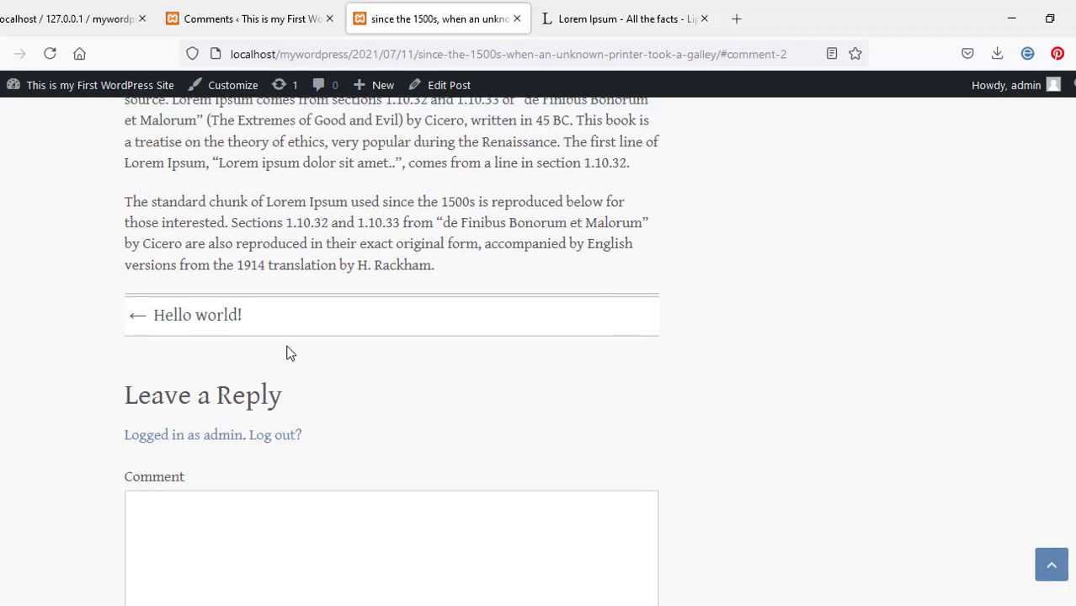